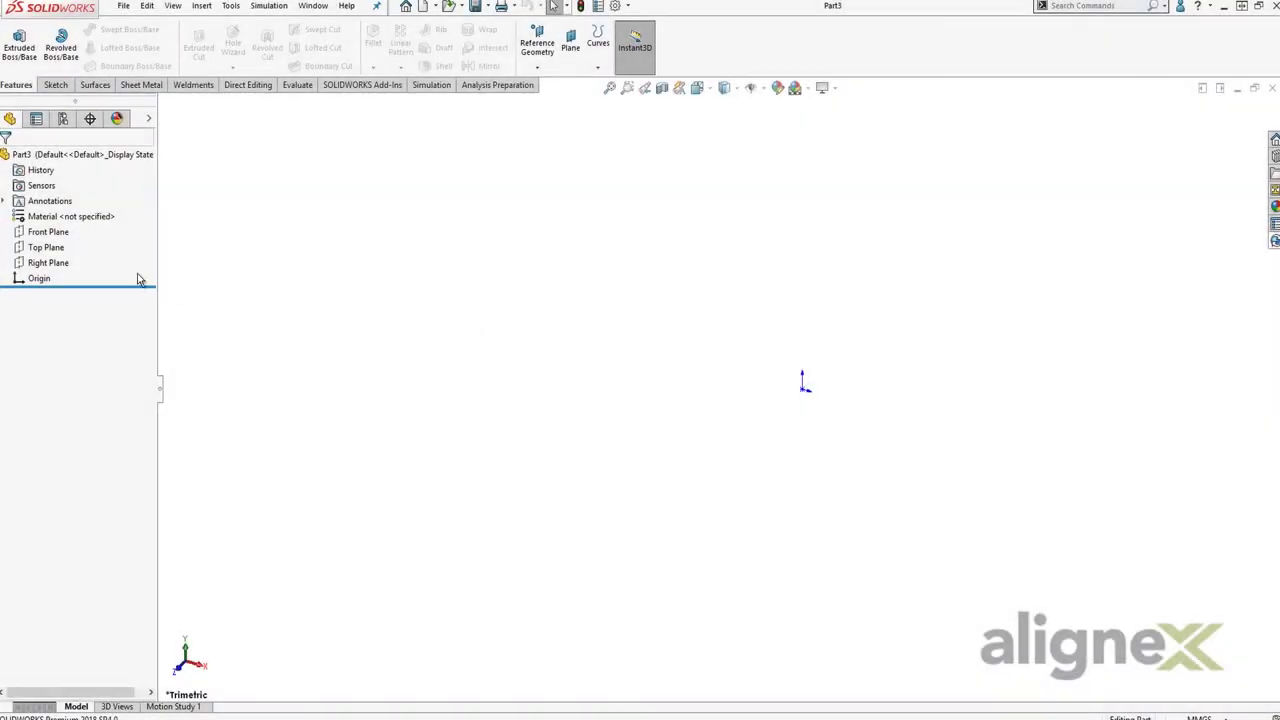
Start a sketch on the Top Plane and draw three hexagons, the first centred on the origin.
left_click(48, 249)
left_click(80, 224)
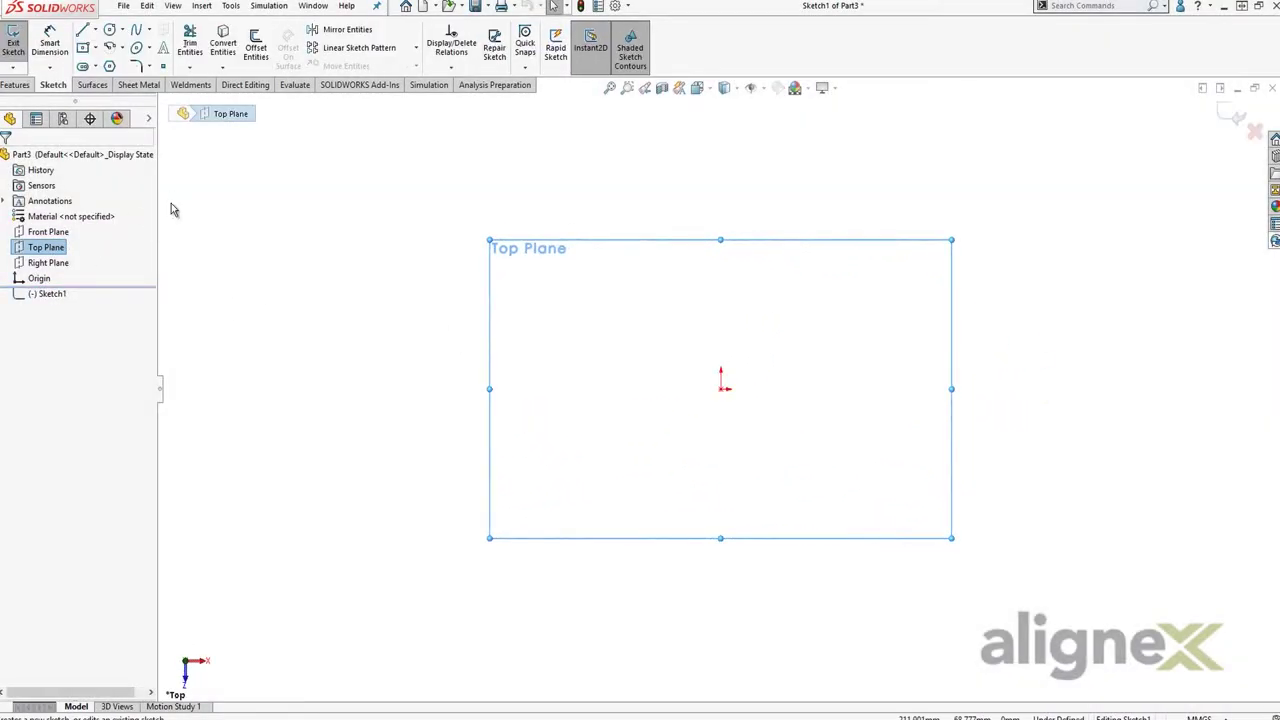
left_click(109, 66)
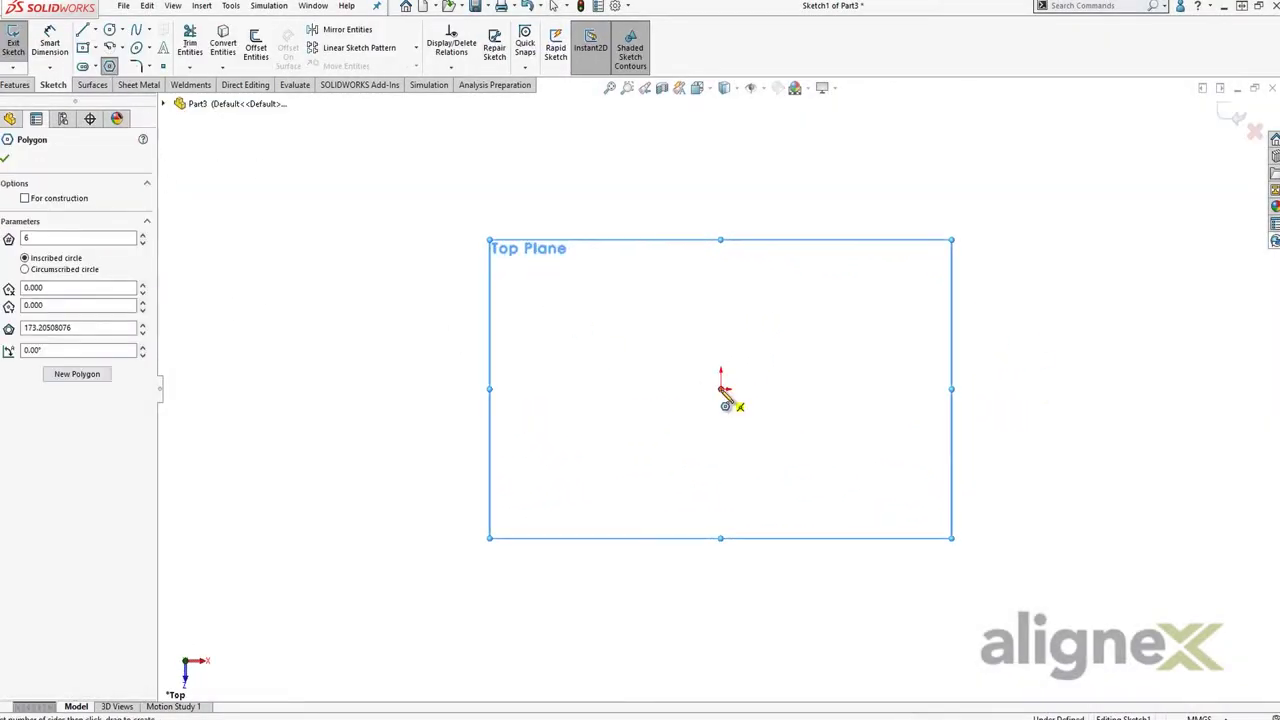
left_click(721, 389)
left_click(669, 499)
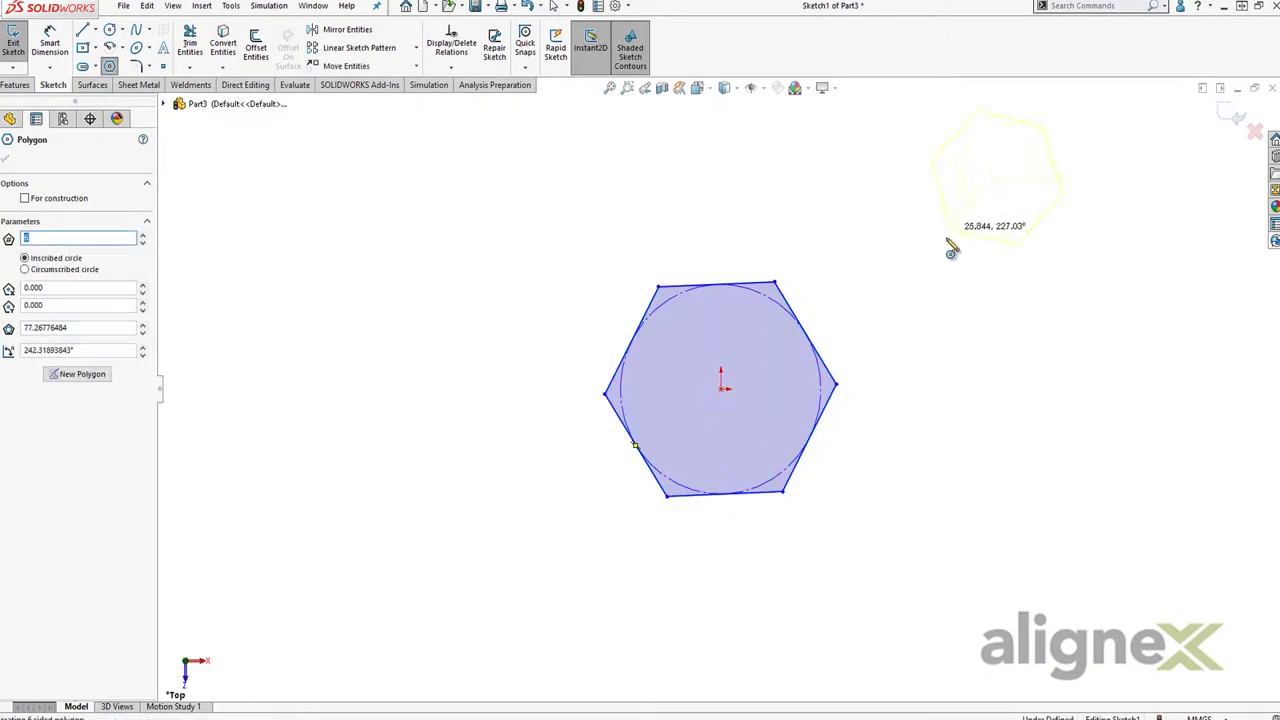
left_click(951, 297)
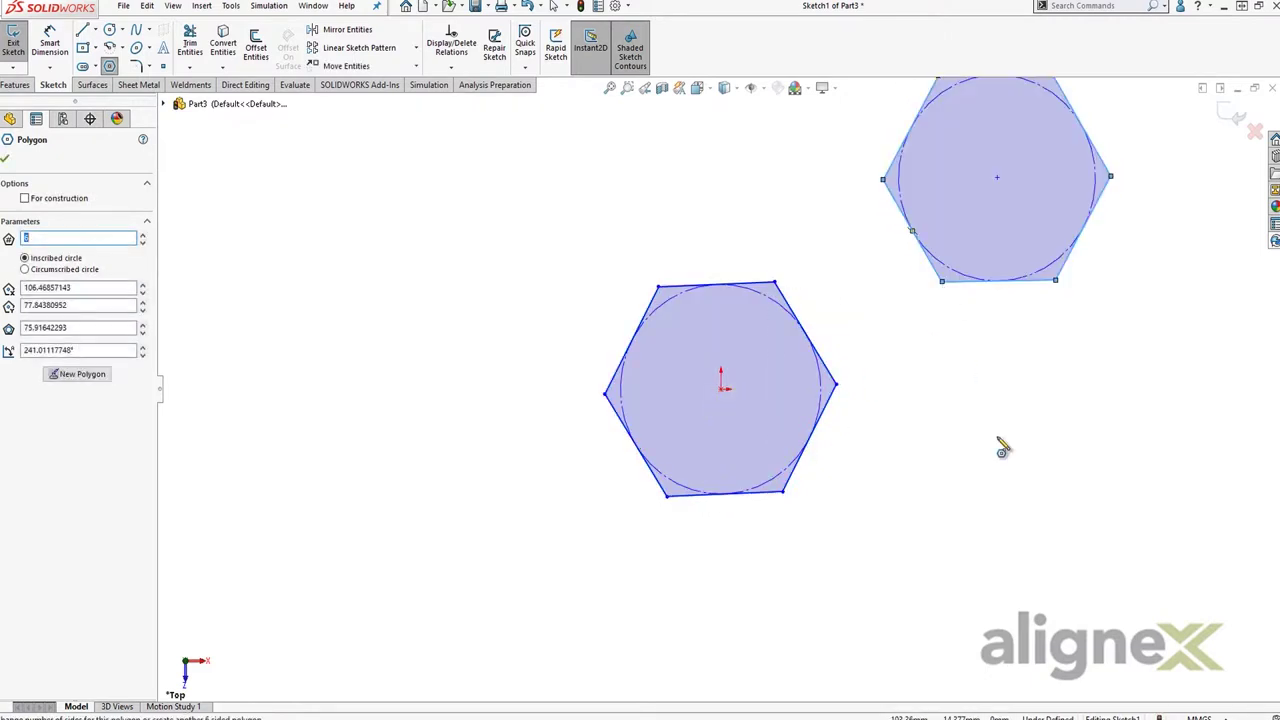
left_click(951, 546)
key("Escape")
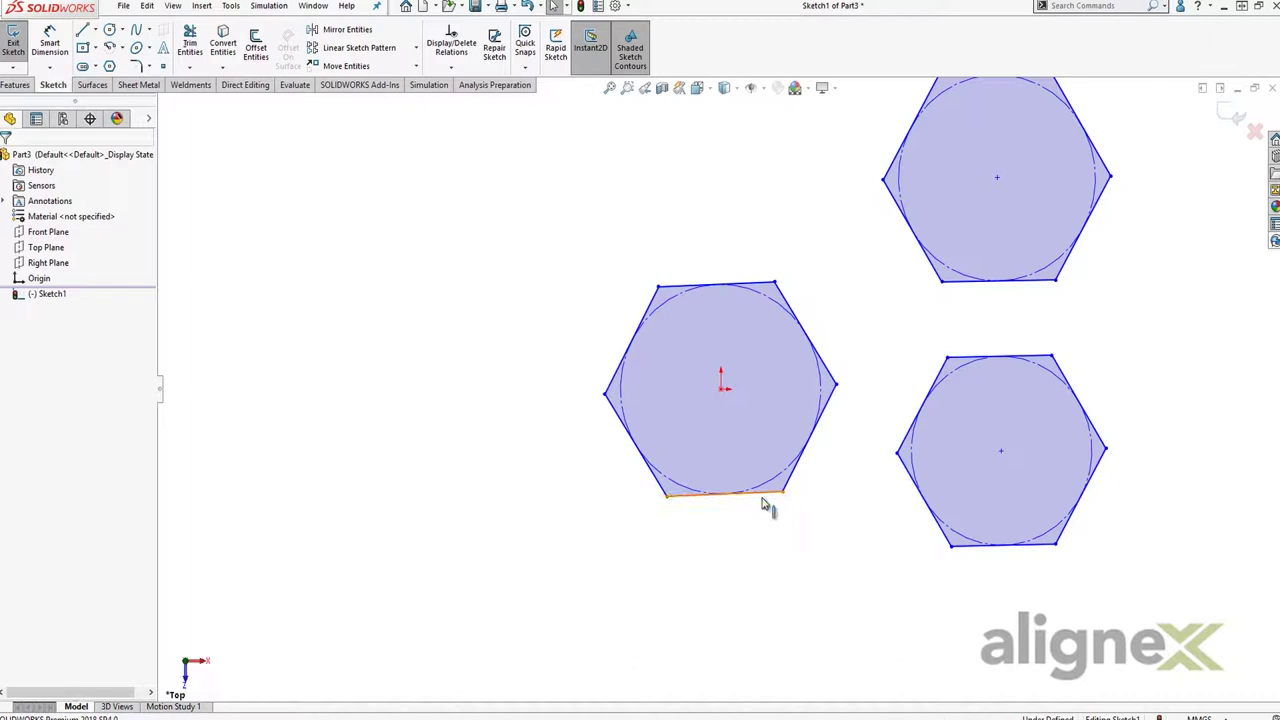
Dimension the centre hexagon's bottom edge to 10 and drag the upper hexagon to touch it.
left_click(762, 497)
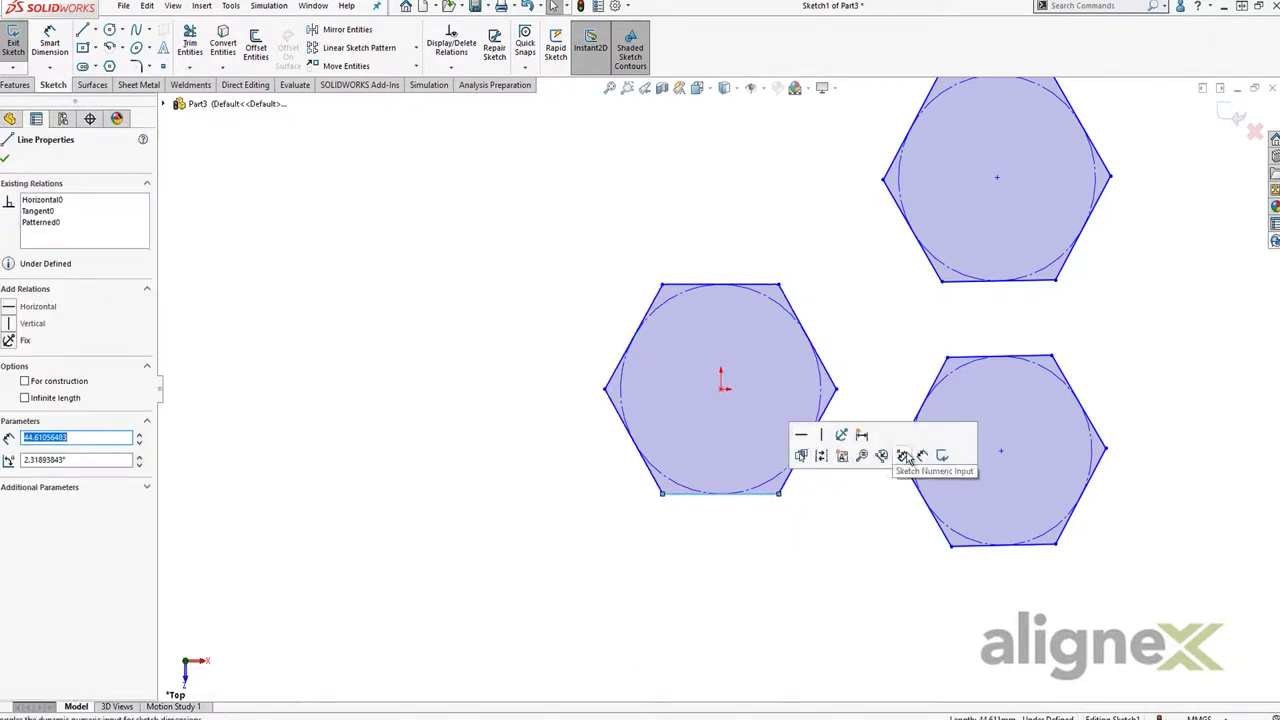
right_click_drag(905, 458, 908, 470)
left_click(762, 494)
left_click(733, 555)
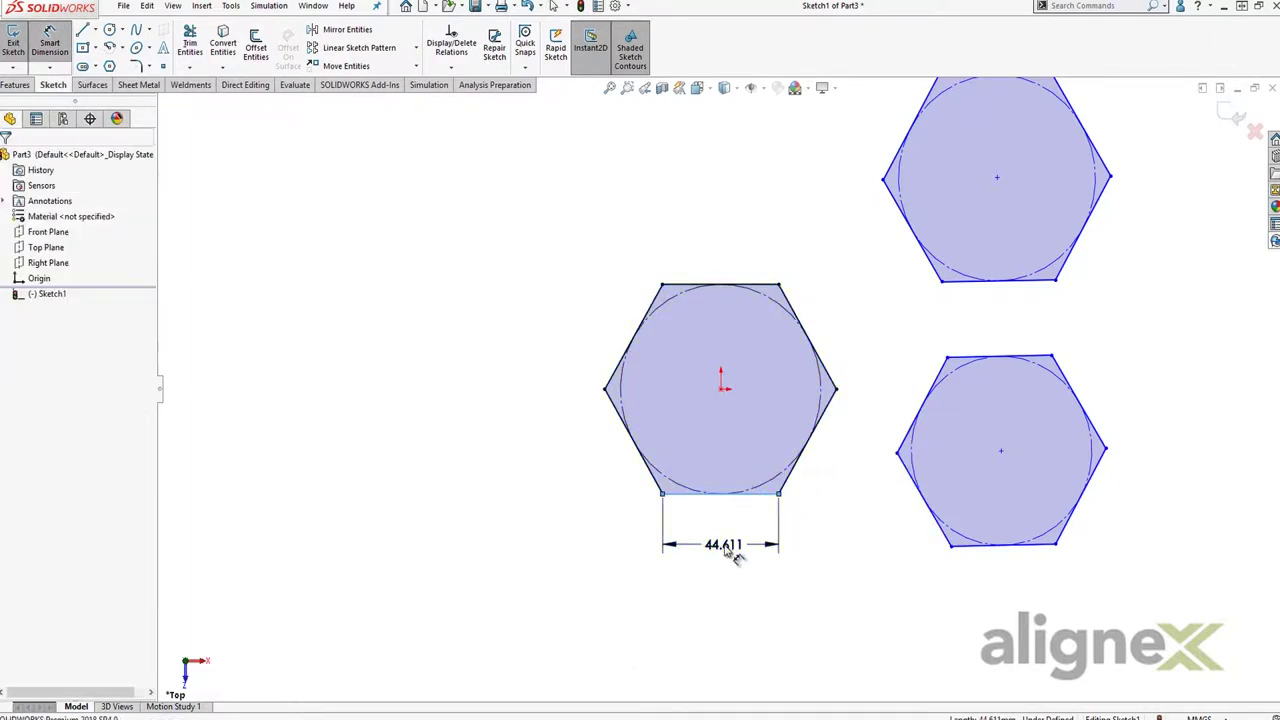
type("10")
key("Return")
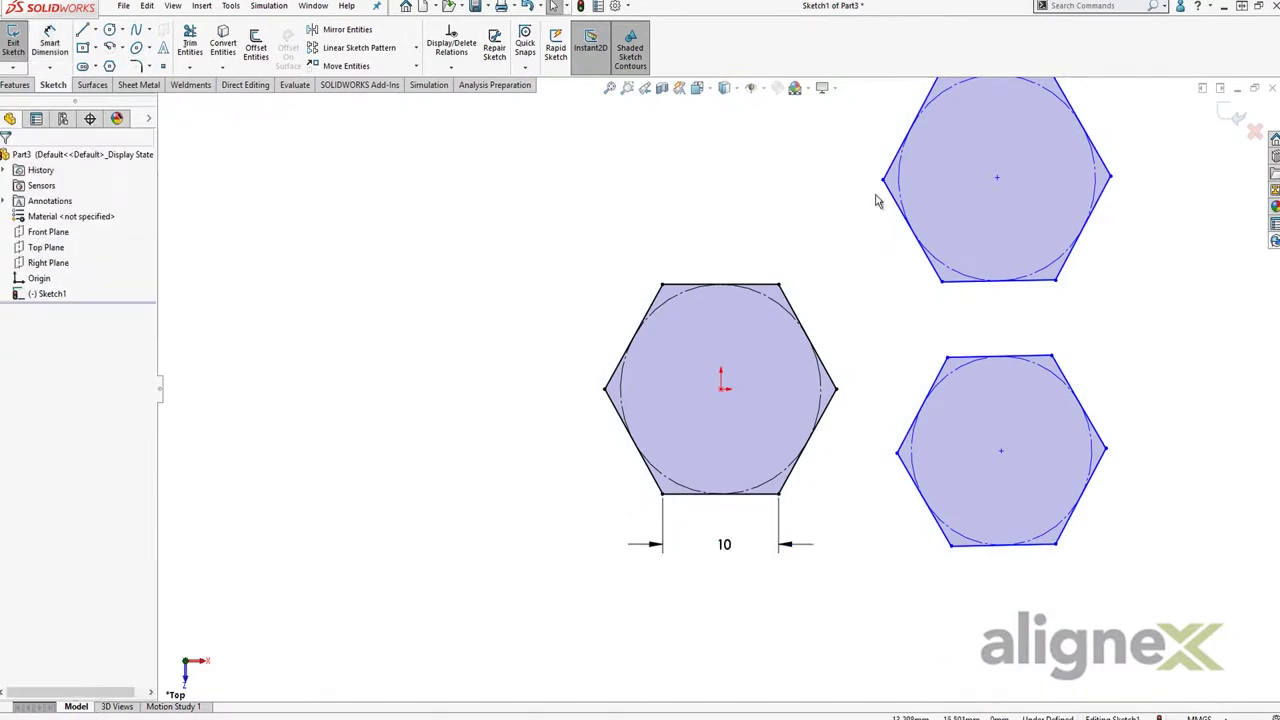
mouse_move(882, 182)
left_mouse_down()
mouse_move(786, 263)
mouse_move(846, 400)
mouse_move(862, 380)
mouse_move(848, 398)
left_mouse_up()
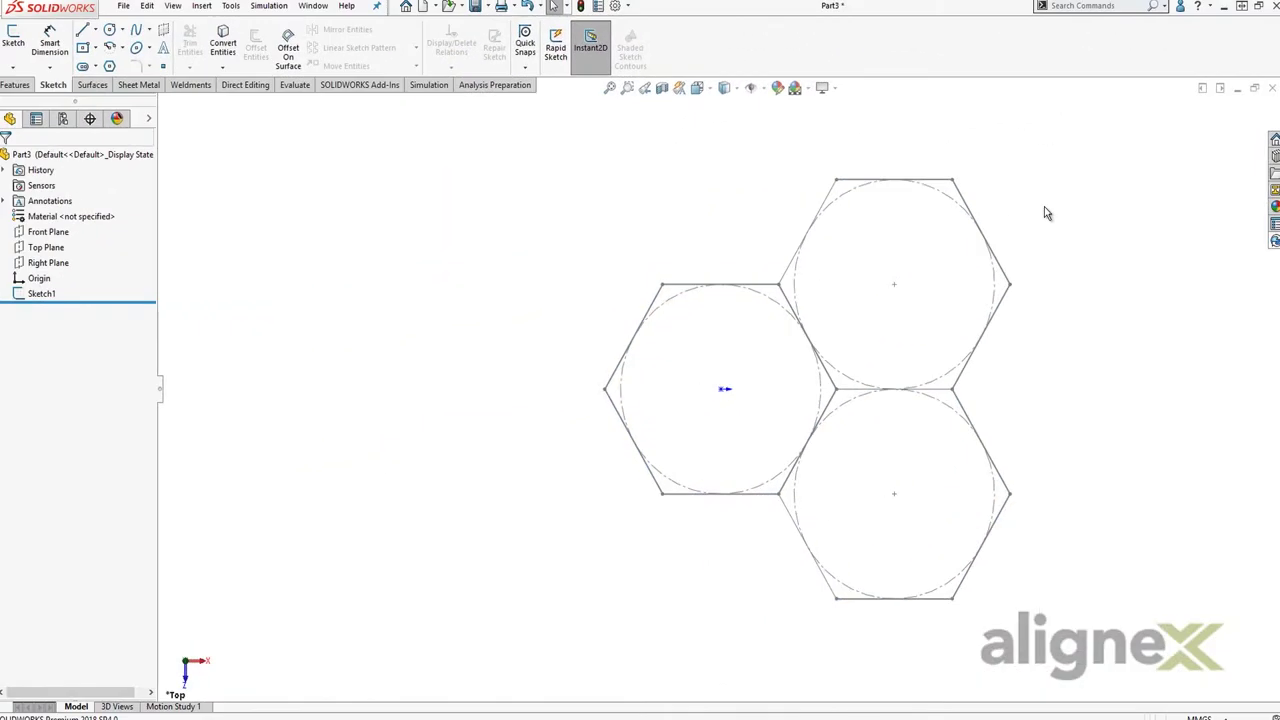
Create Plane1 offset 5 mm above the Top Plane.
key("ctrl+7")
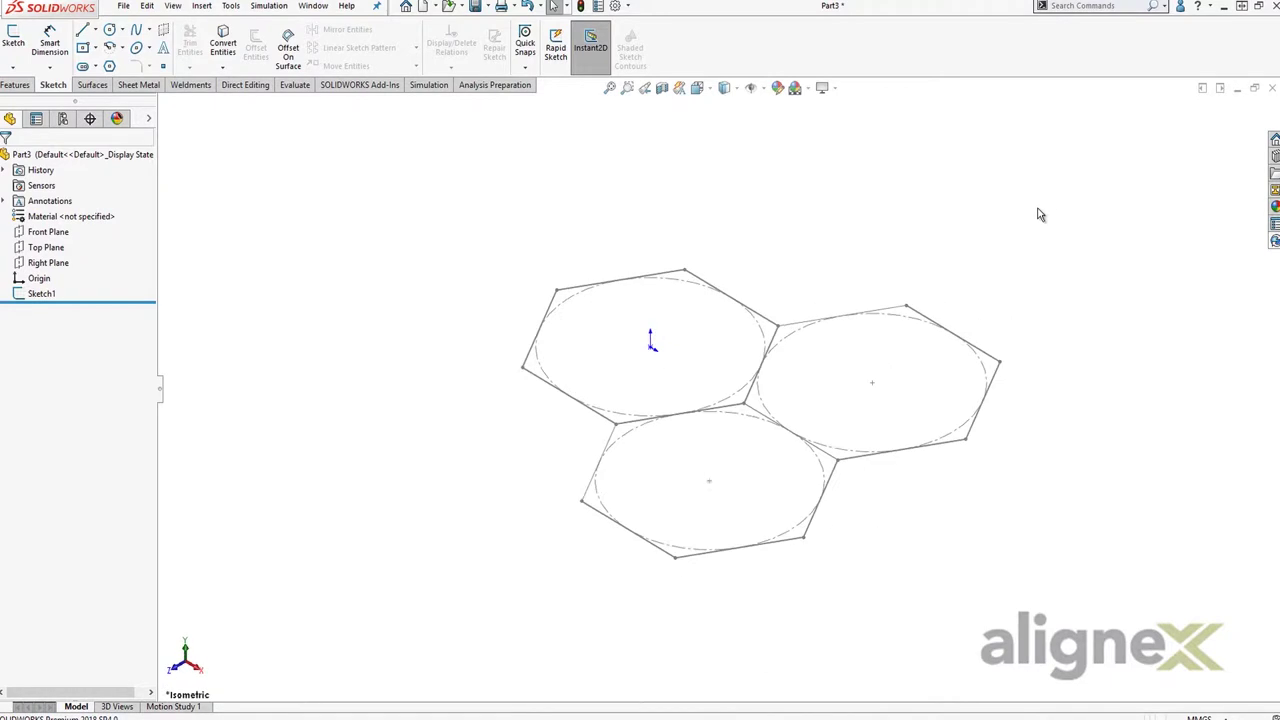
left_click(46, 247)
left_click_drag(362, 400, 405, 373, "ctrl")
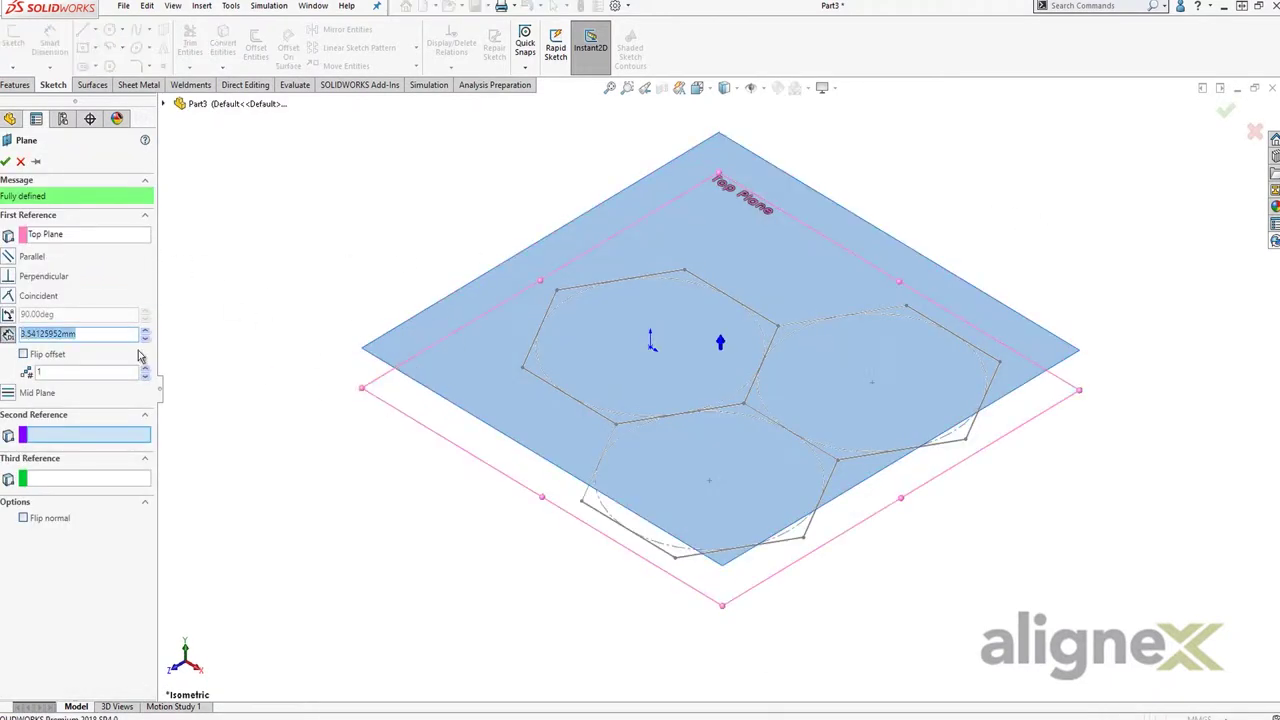
type("5")
key("Return")
left_click(5, 161)
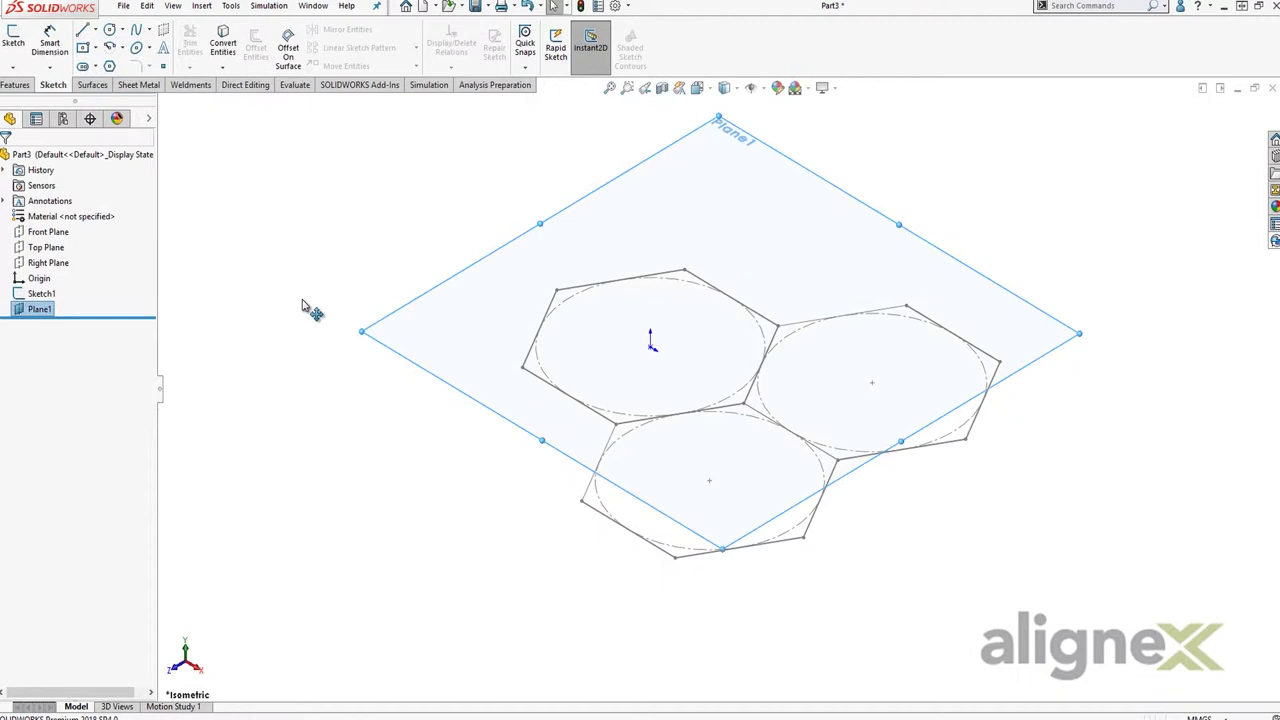
Sketch on Plane1, convert the hexagon centre points from Sketch1, and exit the sketch.
left_click(448, 291)
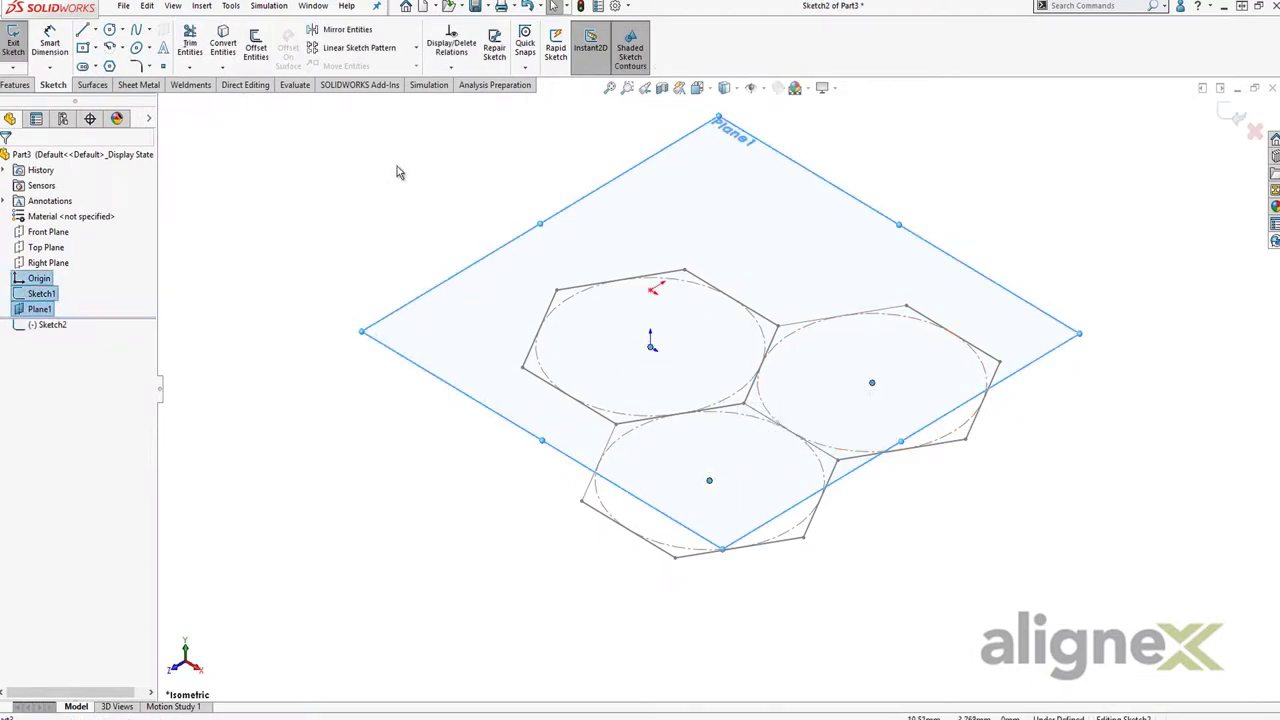
left_click(223, 44)
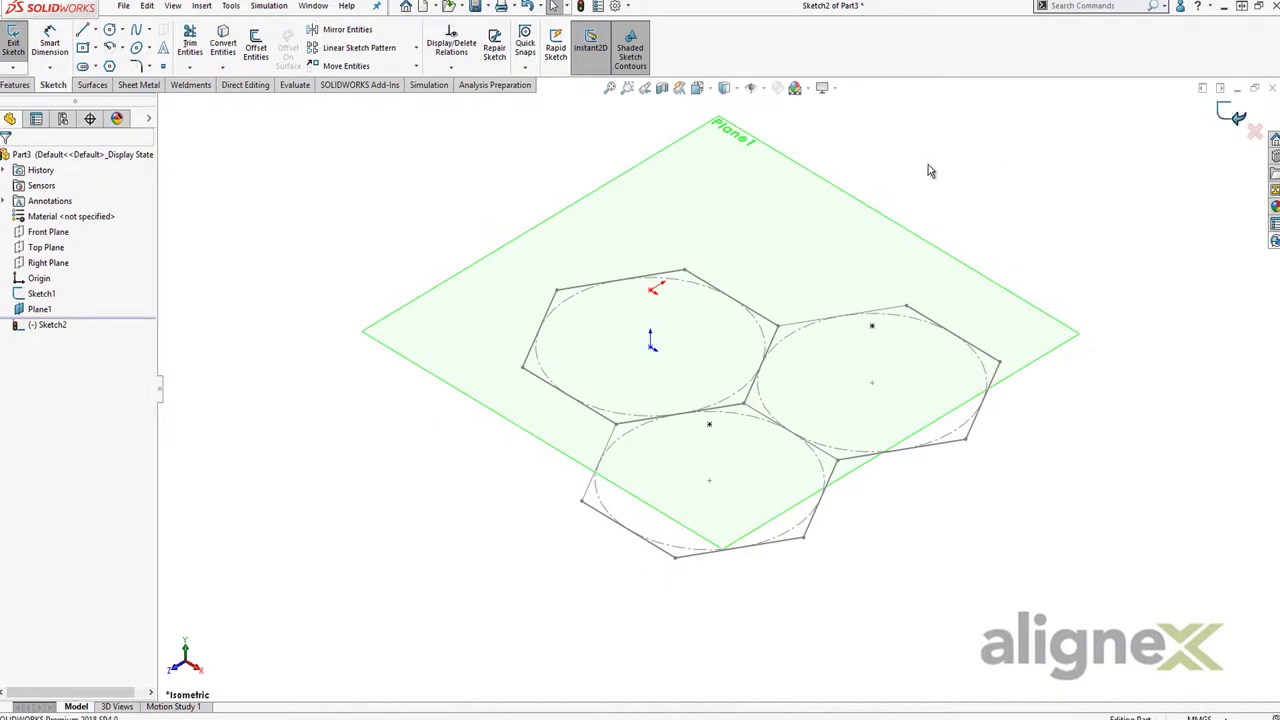
key("ctrl+b")
left_click(28, 86)
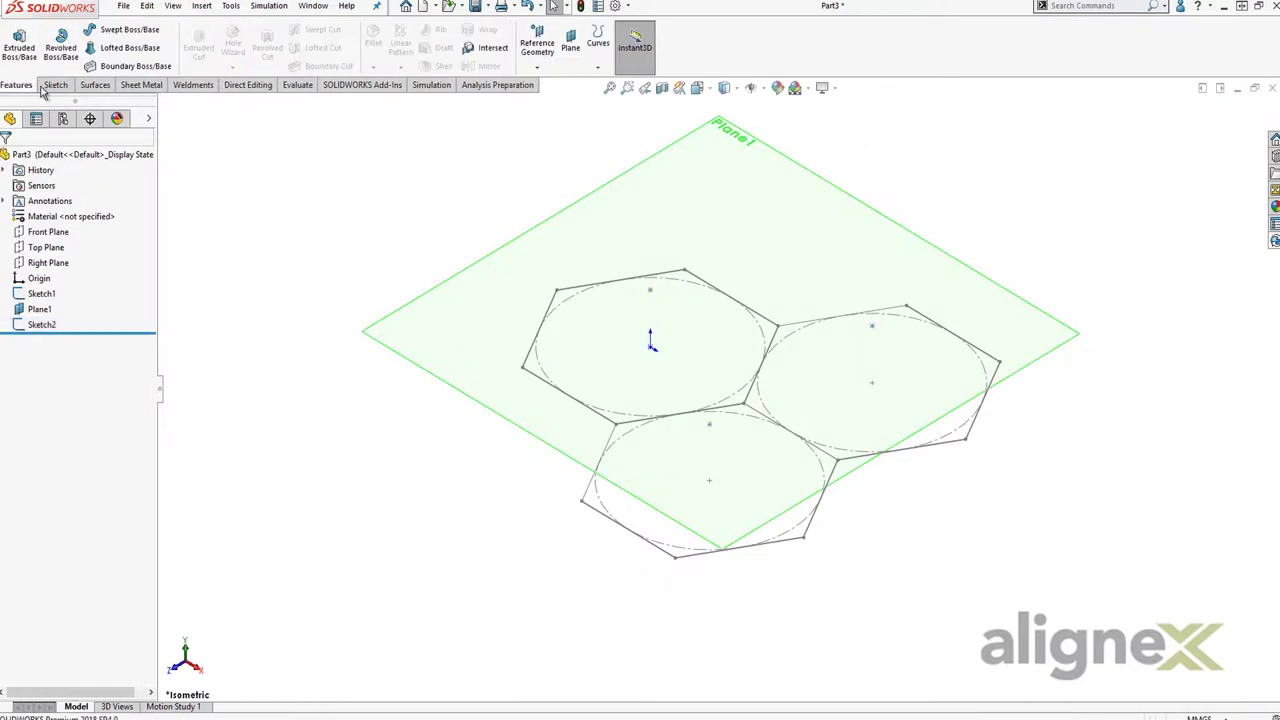
Loft the centre hexagon up to its raised centre point as Loft1, then show the hexagon sketch again.
left_click(130, 47)
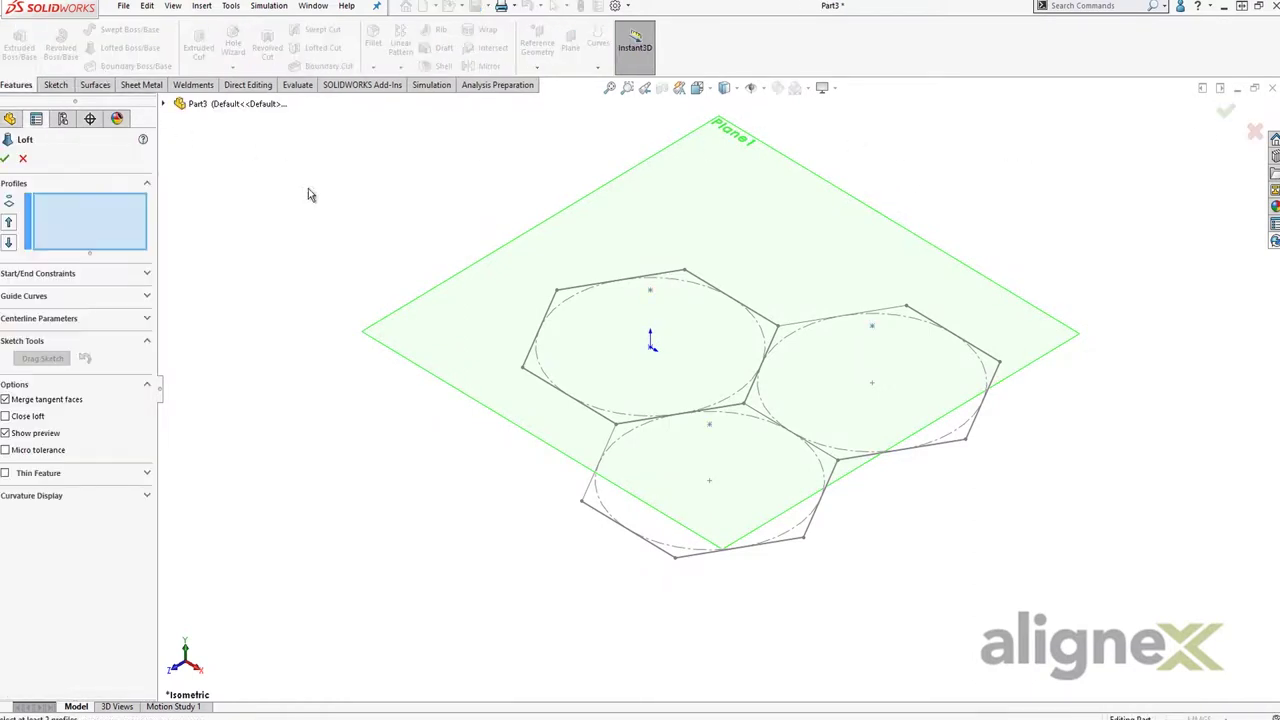
left_click(566, 296)
left_click(735, 297)
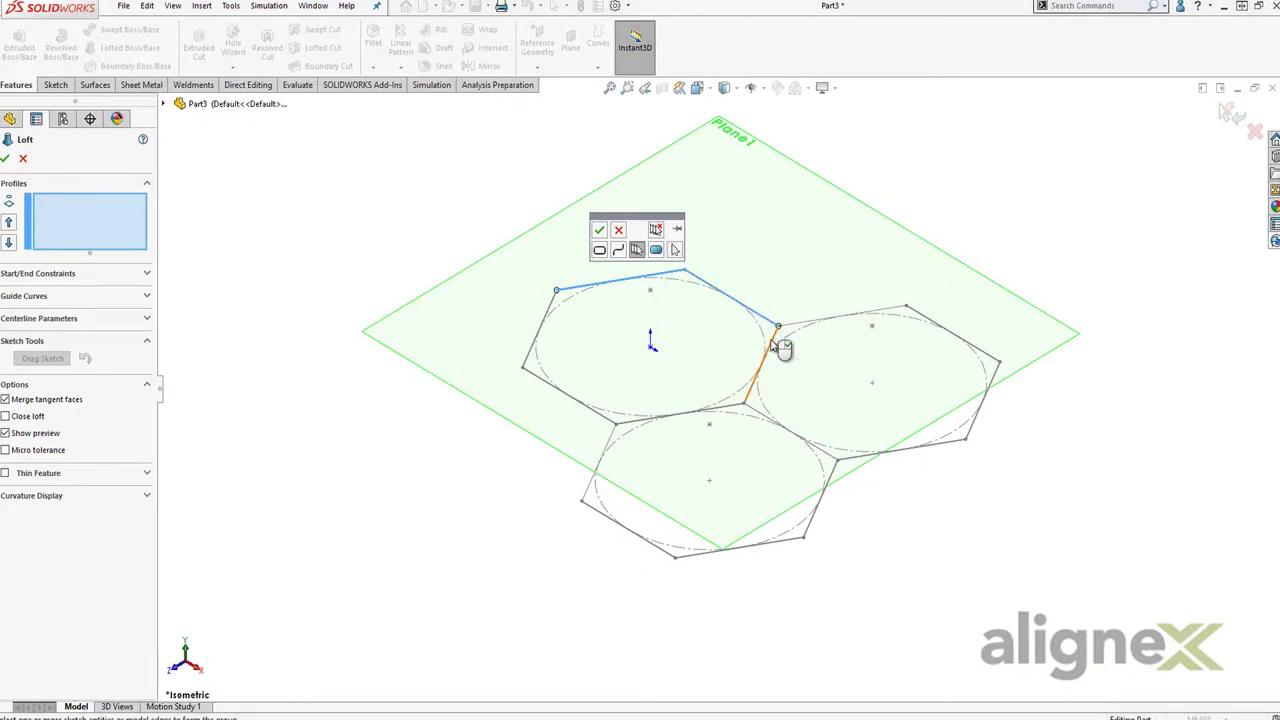
left_click(706, 412)
left_click(598, 414)
left_click(599, 229)
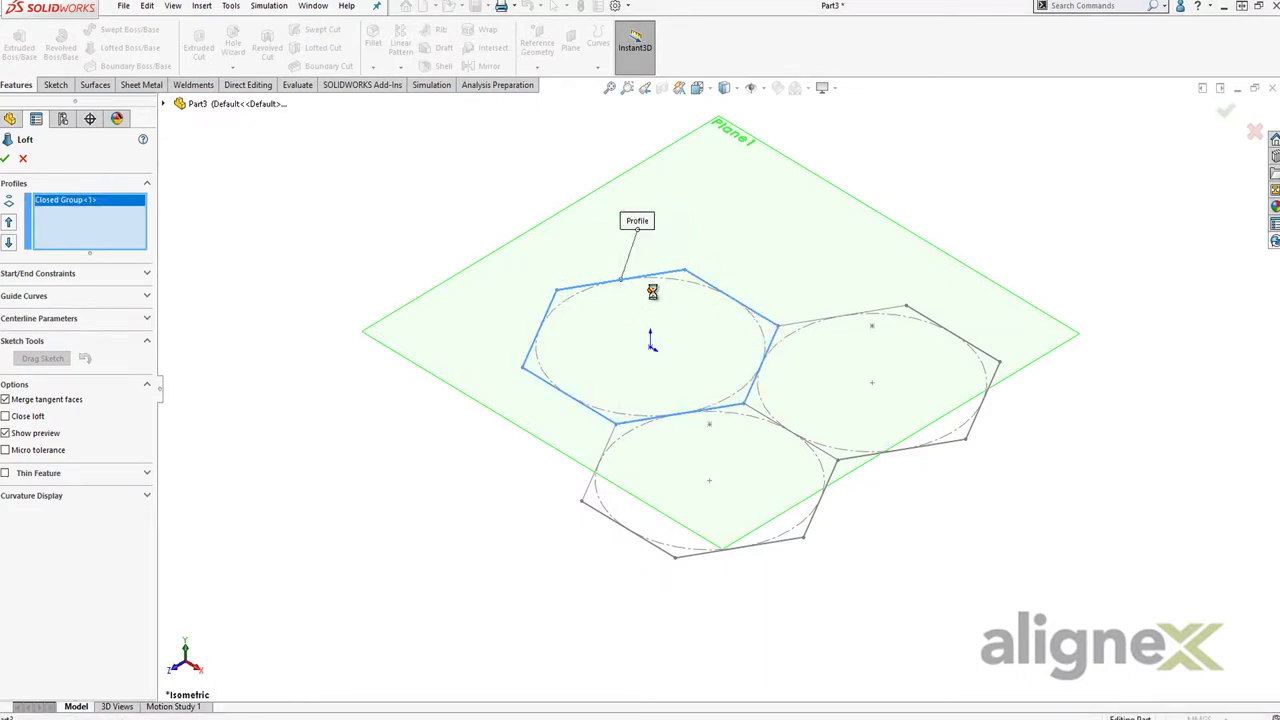
left_click(650, 289)
left_click(5, 158)
left_click(45, 328)
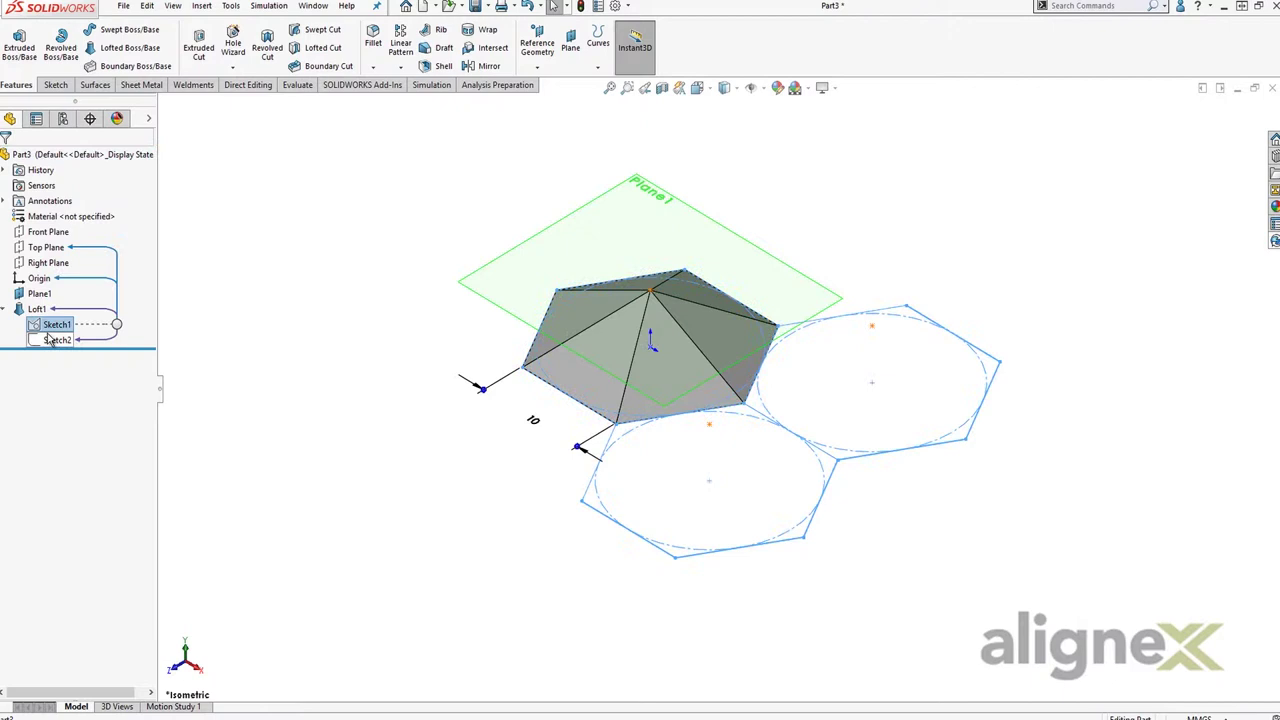
left_click(50, 292)
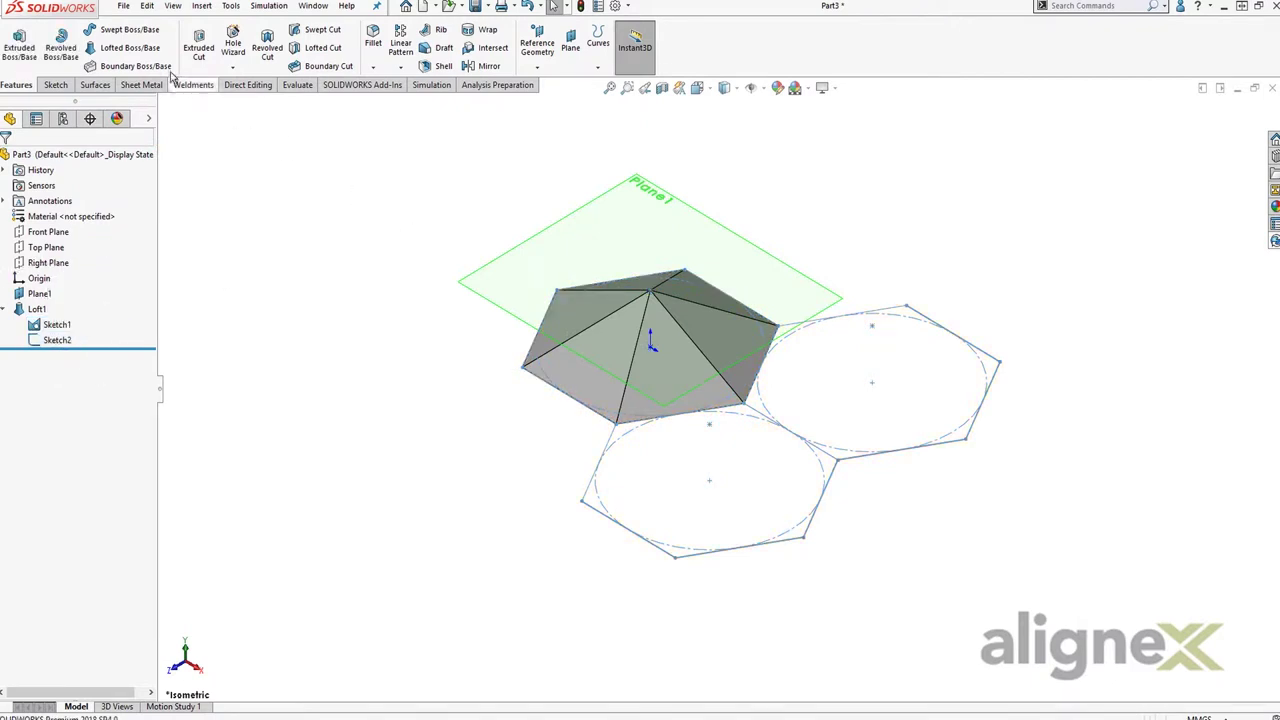
Loft the upper-right hexagon up to its apex point as Loft2.
left_click(129, 47)
left_click(880, 312)
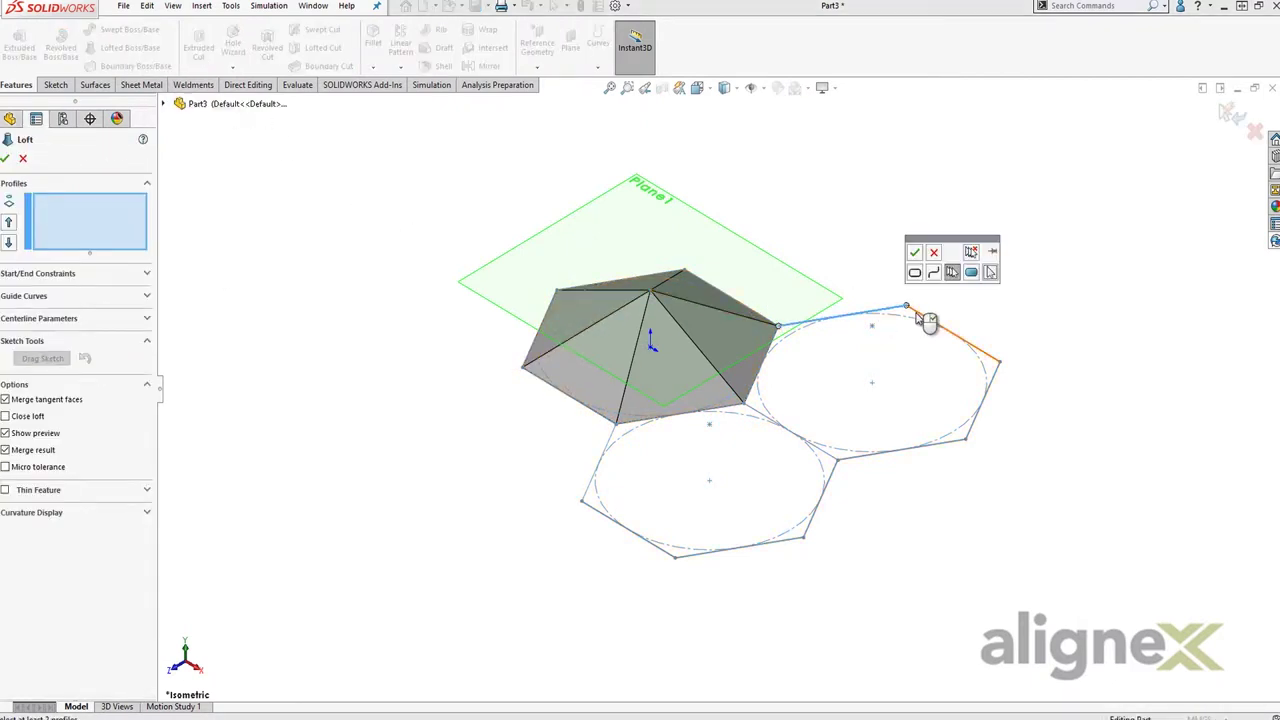
left_click(955, 338)
left_click(985, 400)
left_click(865, 455)
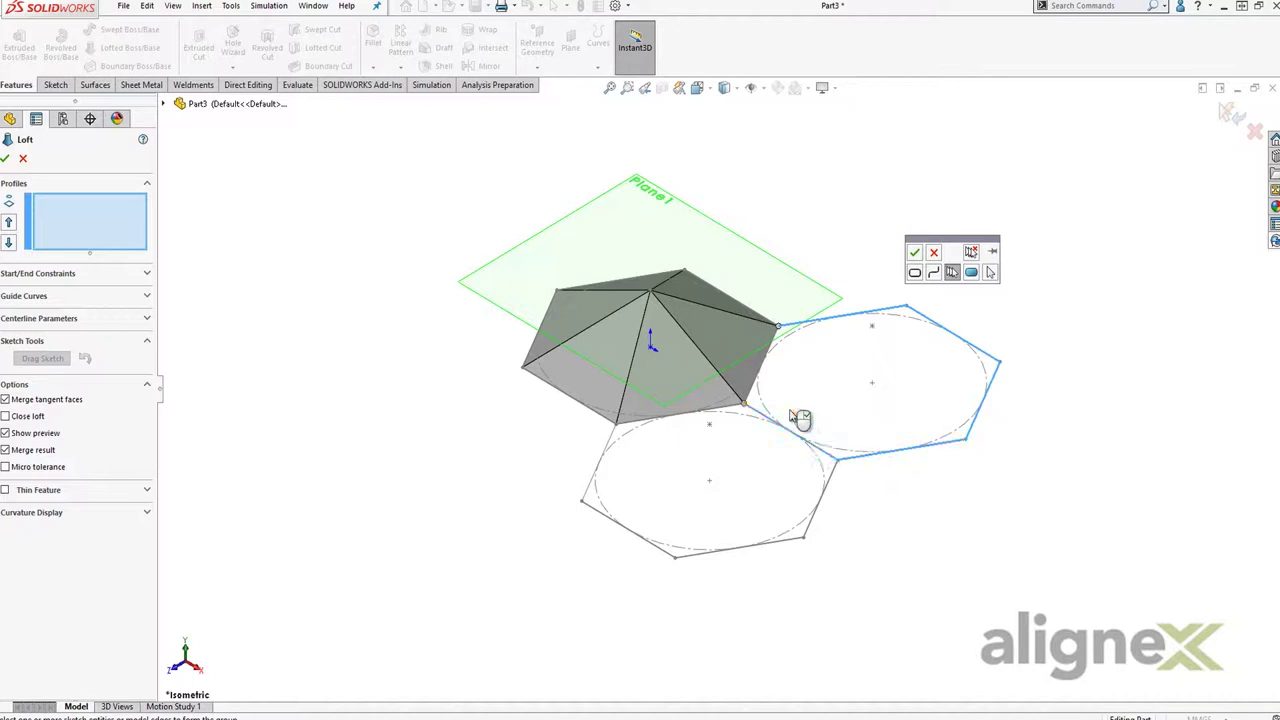
right_click(780, 360)
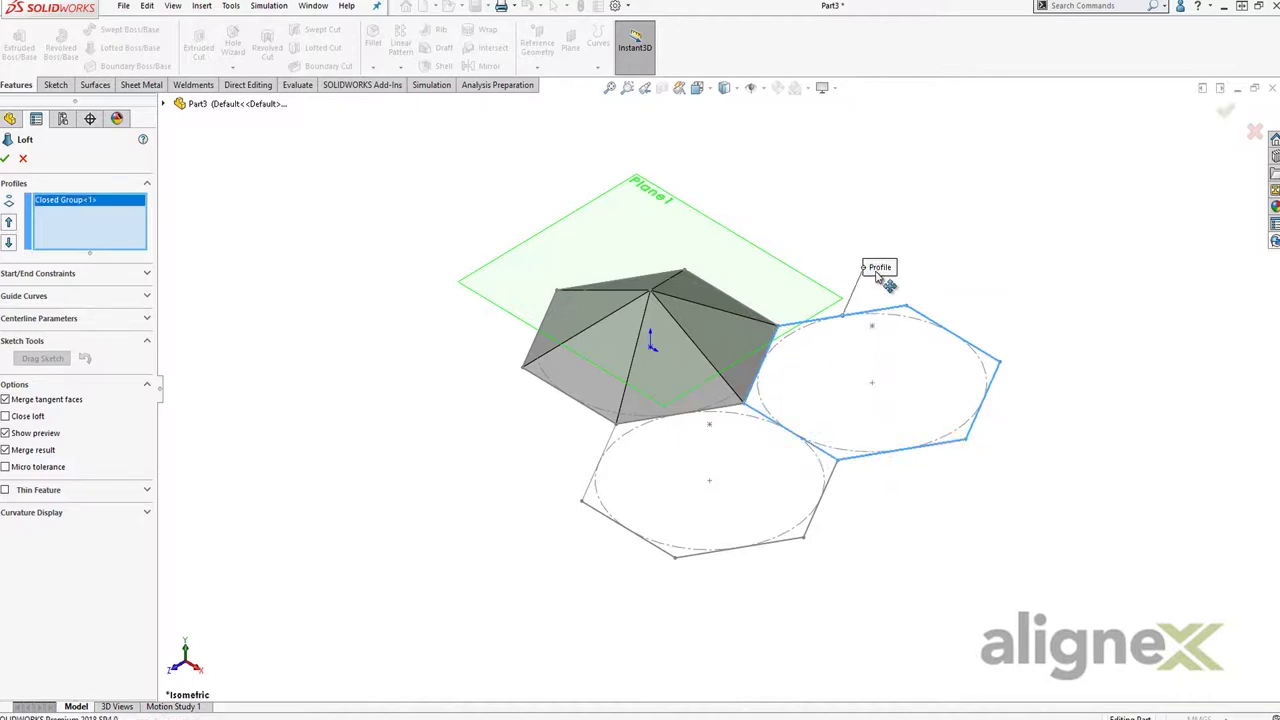
right_click(880, 325)
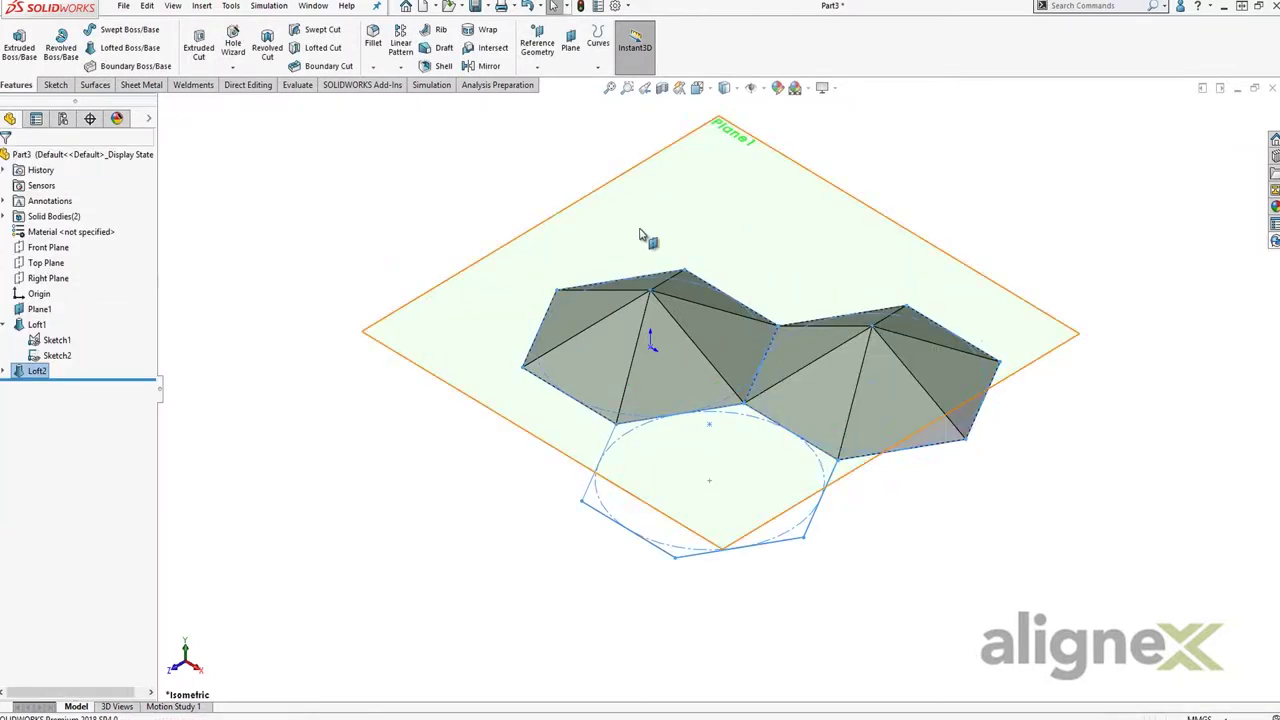
Loft the lower hexagon up to its raised centre point as Loft3.
key("Return")
left_click(771, 428)
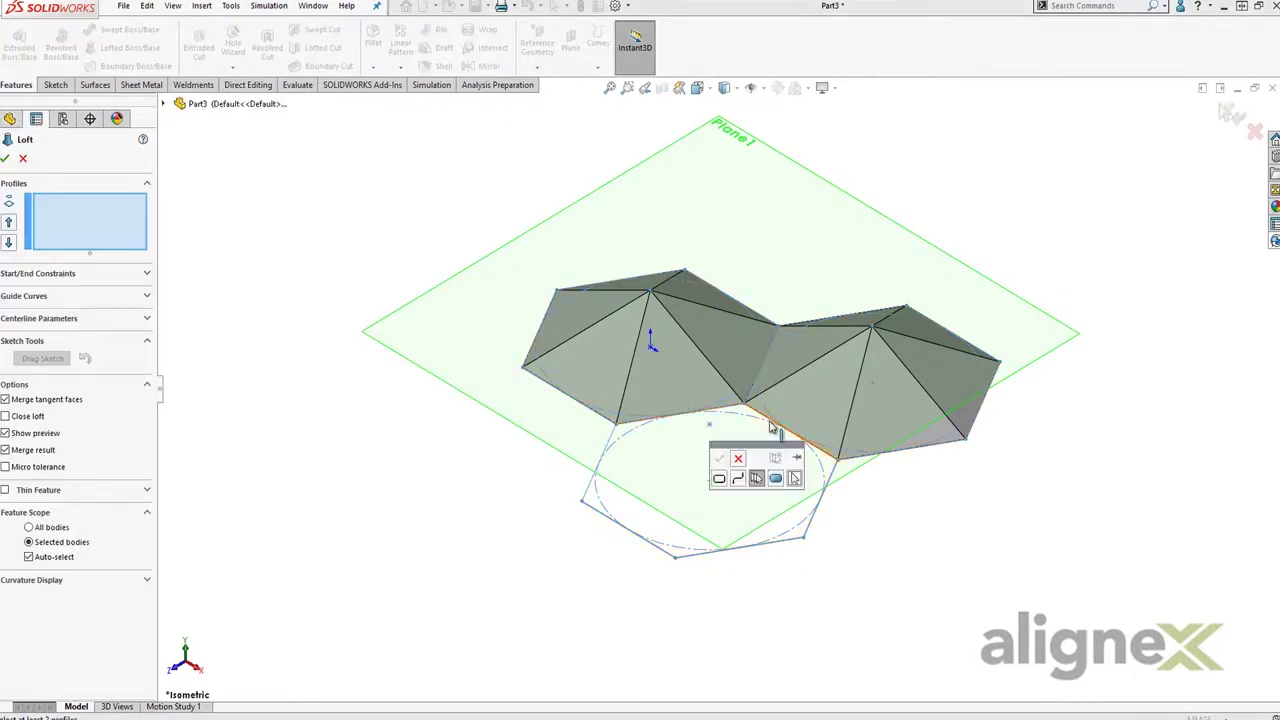
left_click(723, 414)
left_click(820, 513)
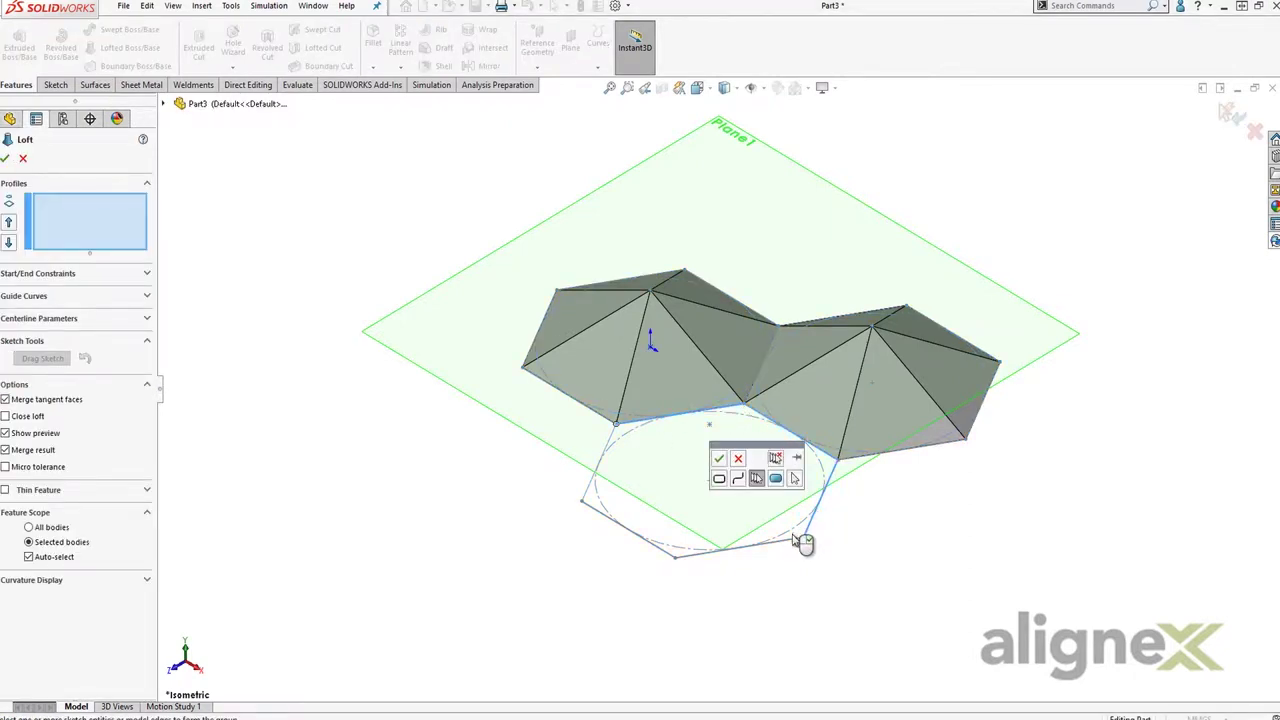
left_click(610, 459)
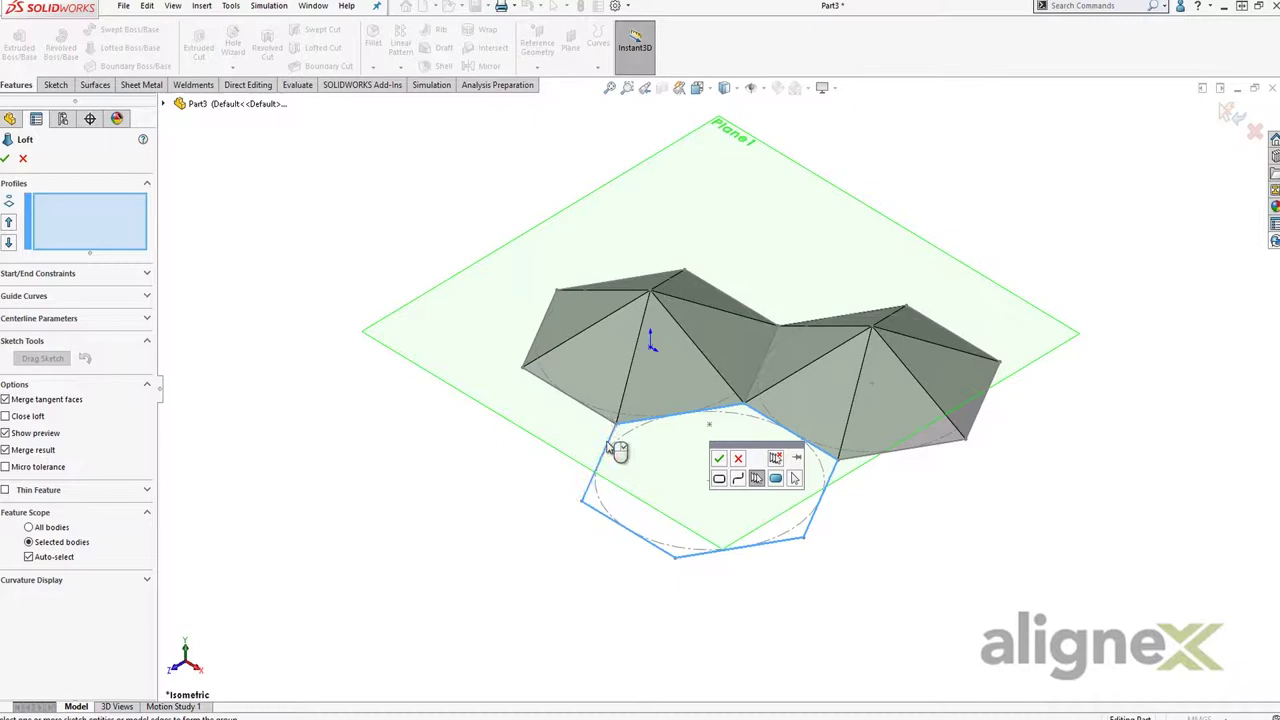
left_click(709, 425)
key("Return")
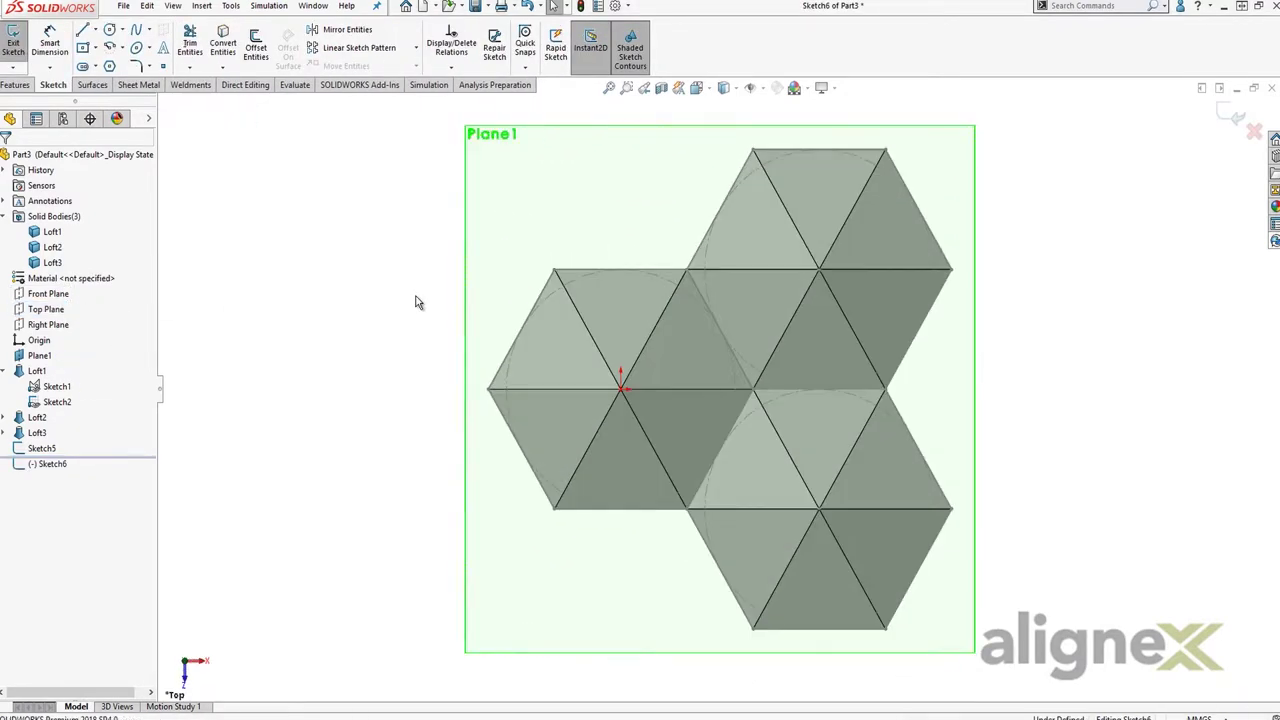
Draw a centre rectangle from the origin well beyond the three pyramids and exit Sketch6.
key("s")
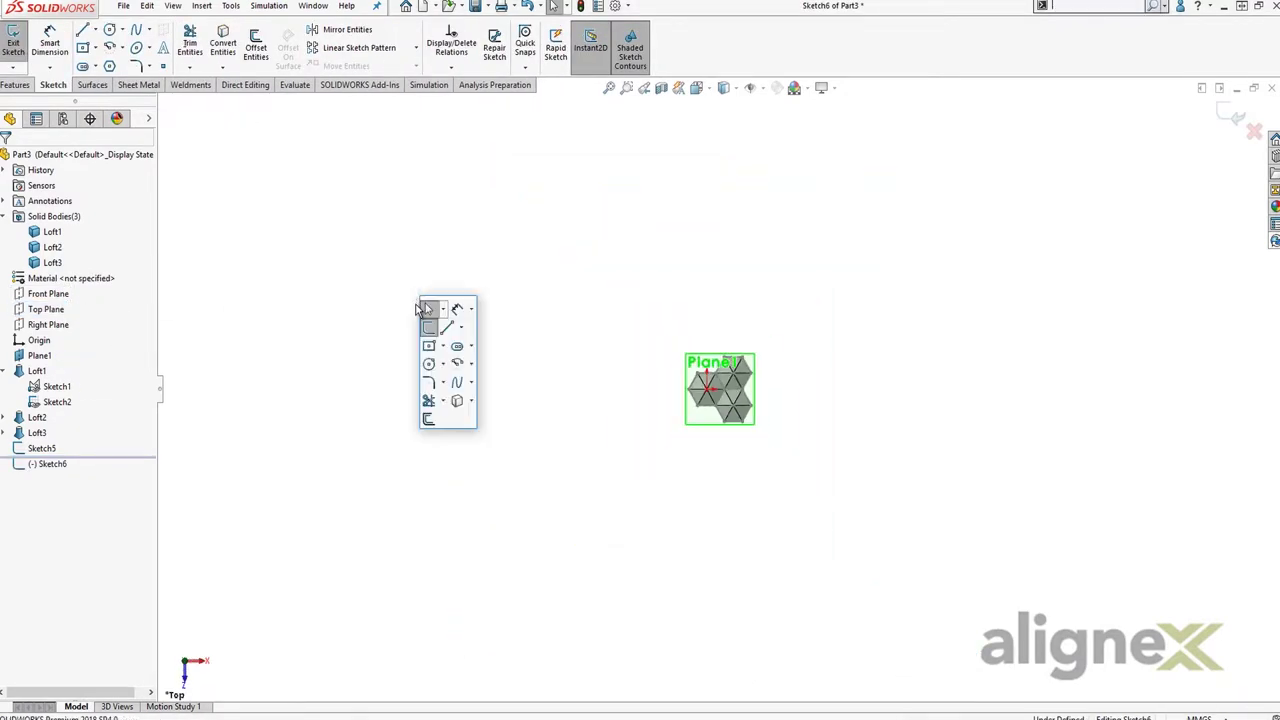
left_click(428, 345)
left_click(706, 388)
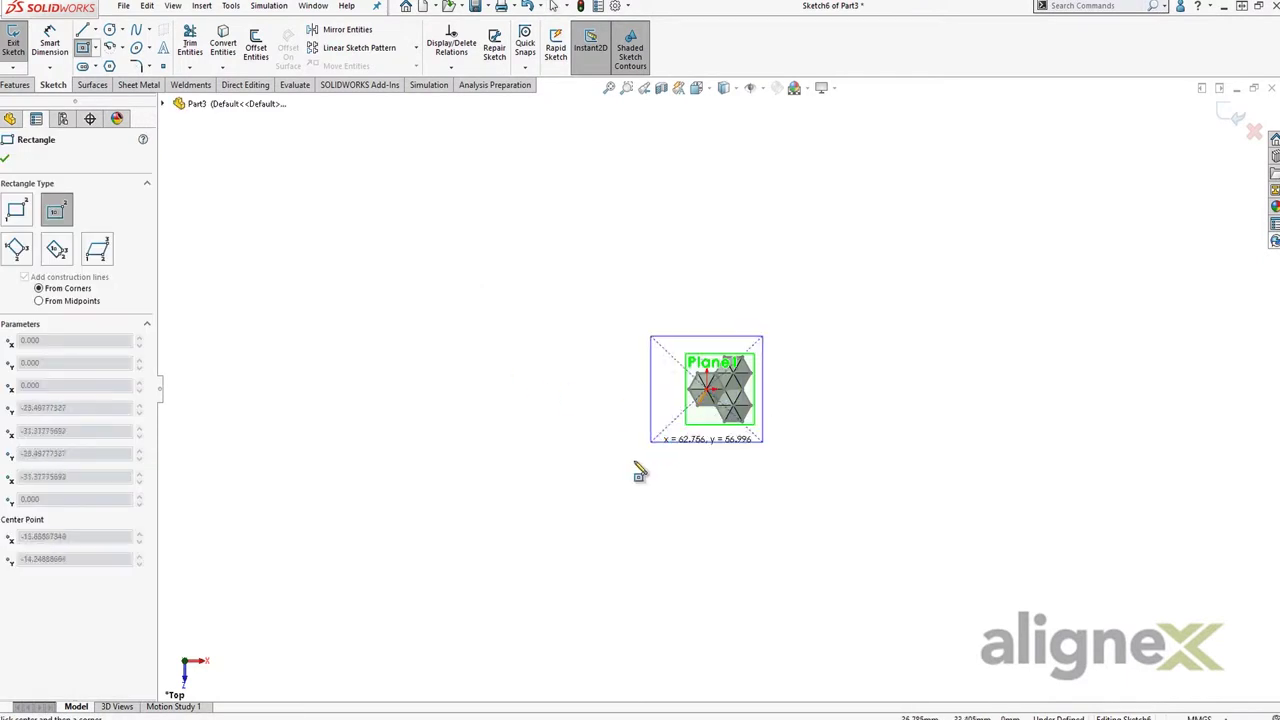
left_click(305, 645)
key("Escape")
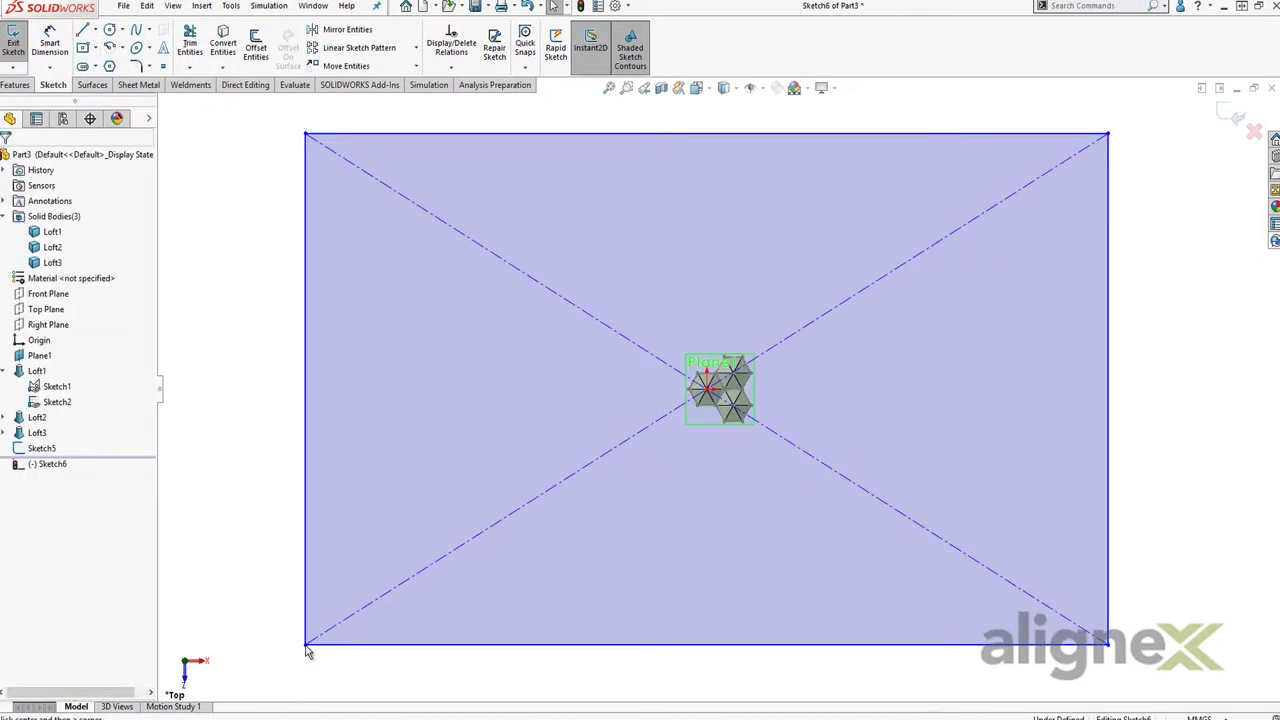
left_click(1236, 118)
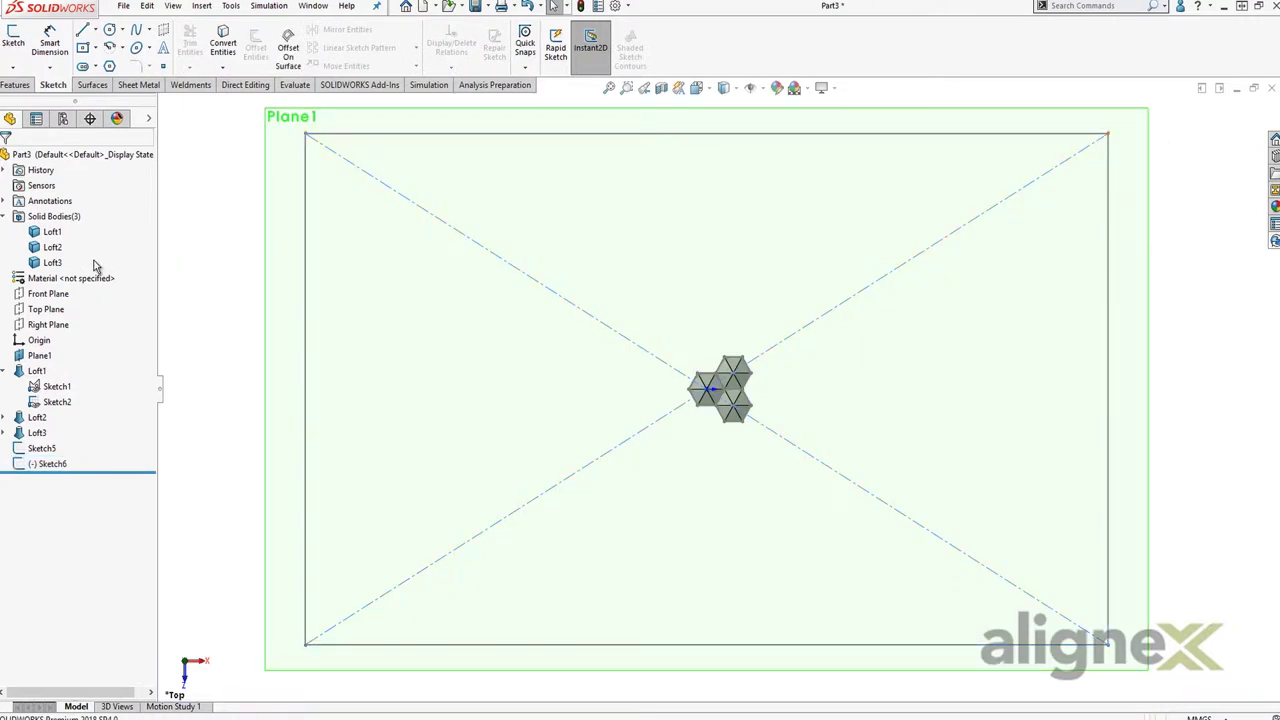
left_click_drag(88, 268, 22, 232)
right_click(34, 237)
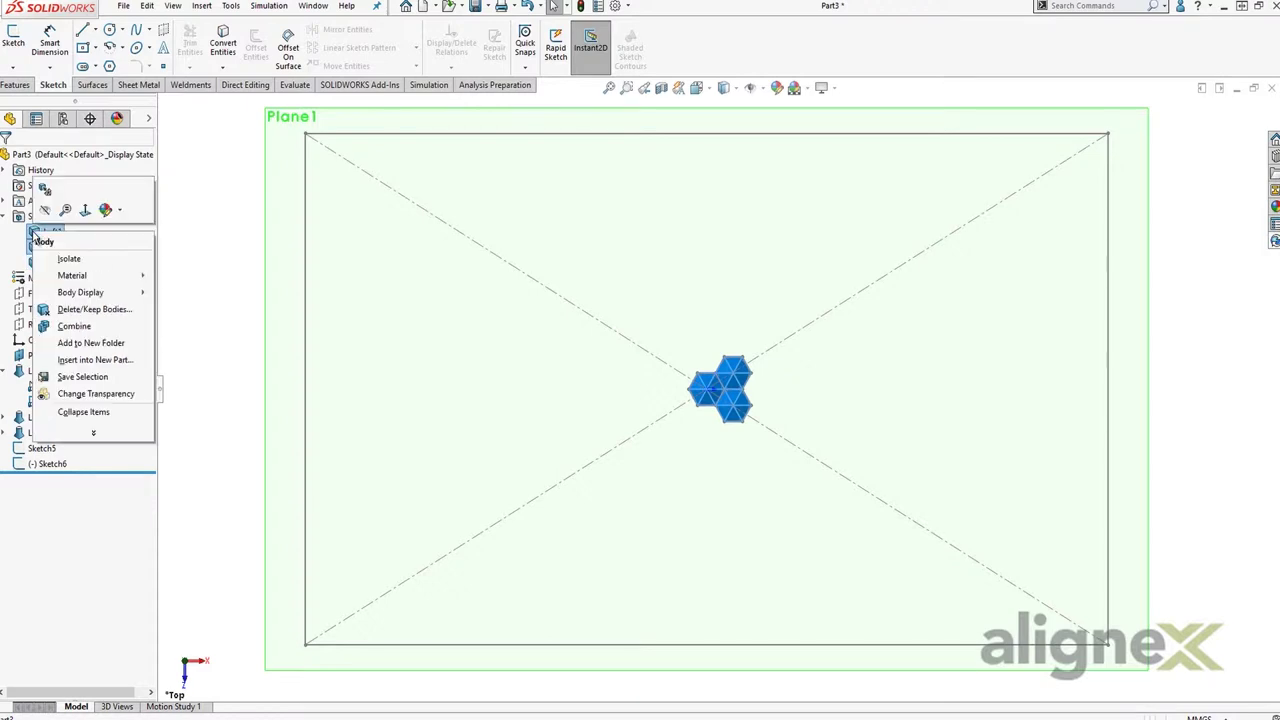
left_click(70, 326)
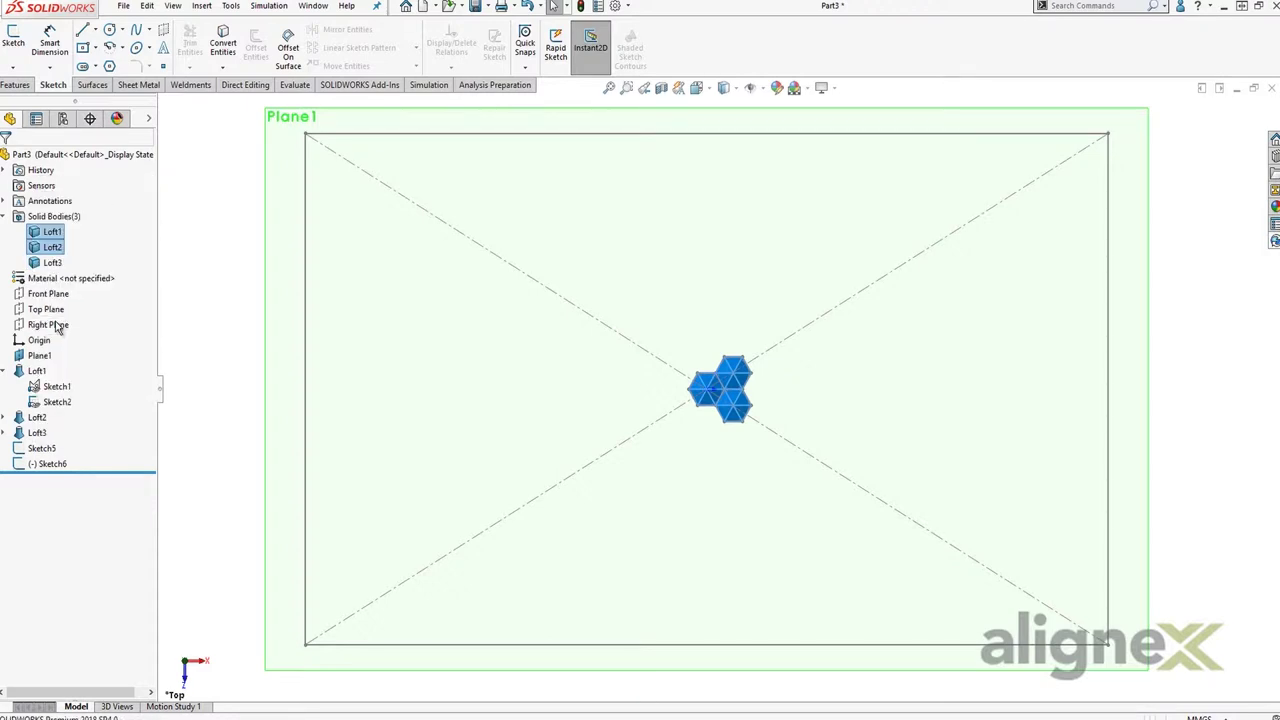
left_click(25, 199)
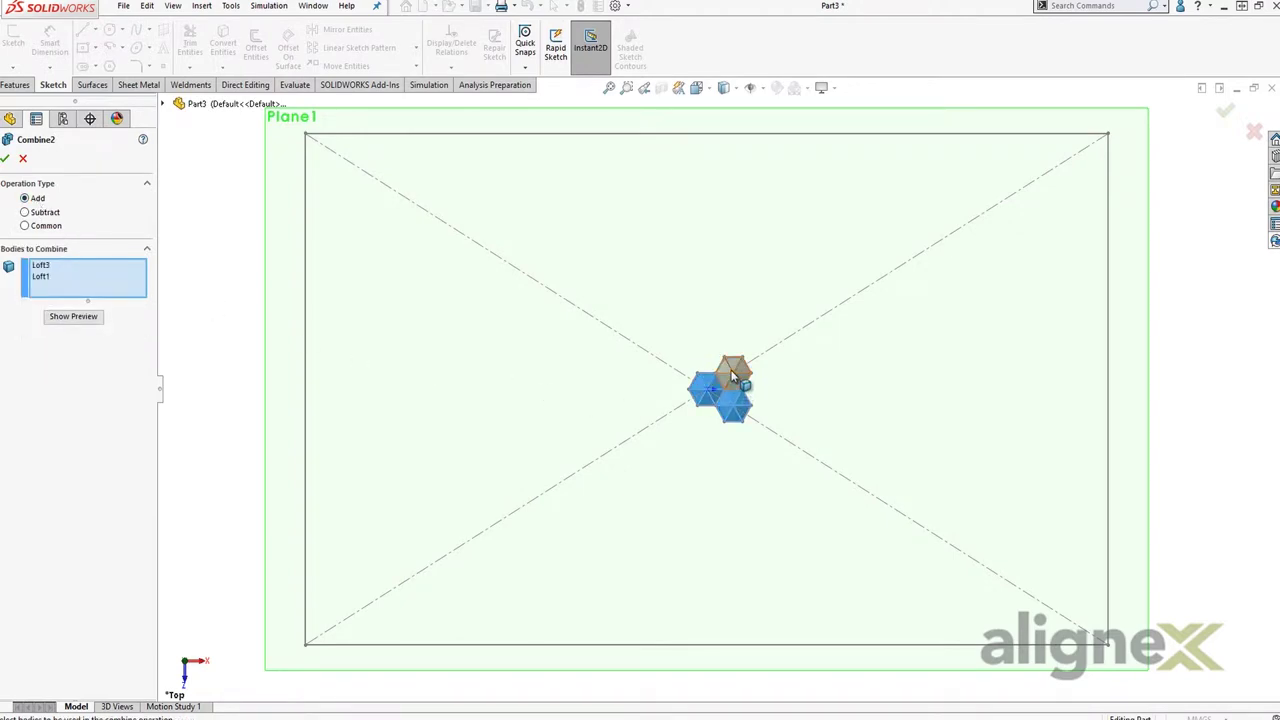
left_click(735, 375)
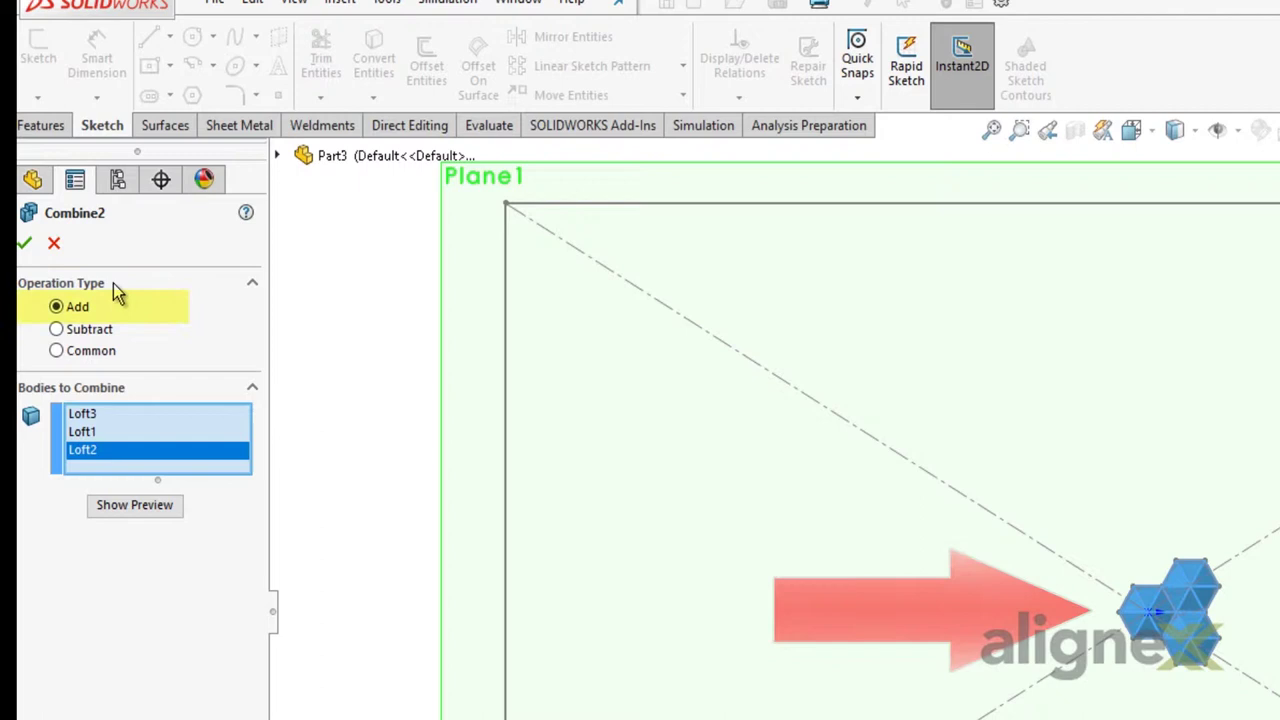
left_click(24, 243)
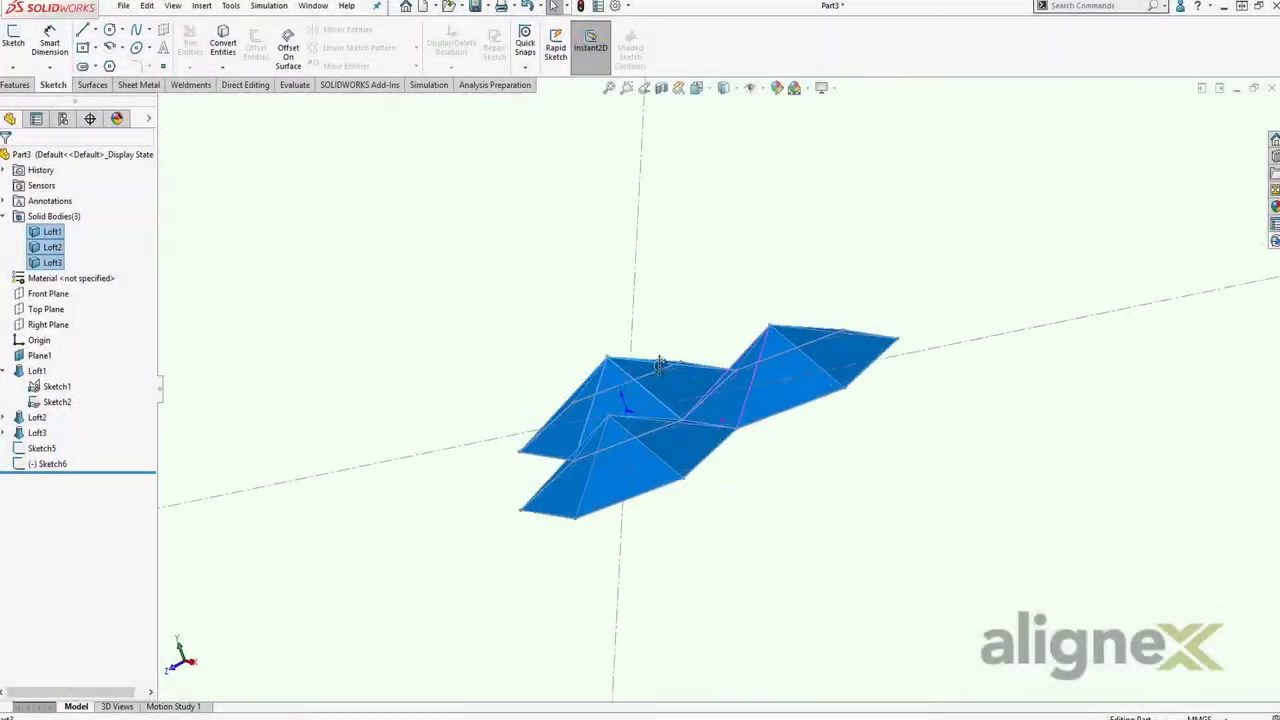
Sketch on the three hexagon top faces, convert their outlines, and trim away the inner edges.
middle_click_drag(660, 364, 588, 272)
left_click(739, 412)
left_click(800, 372)
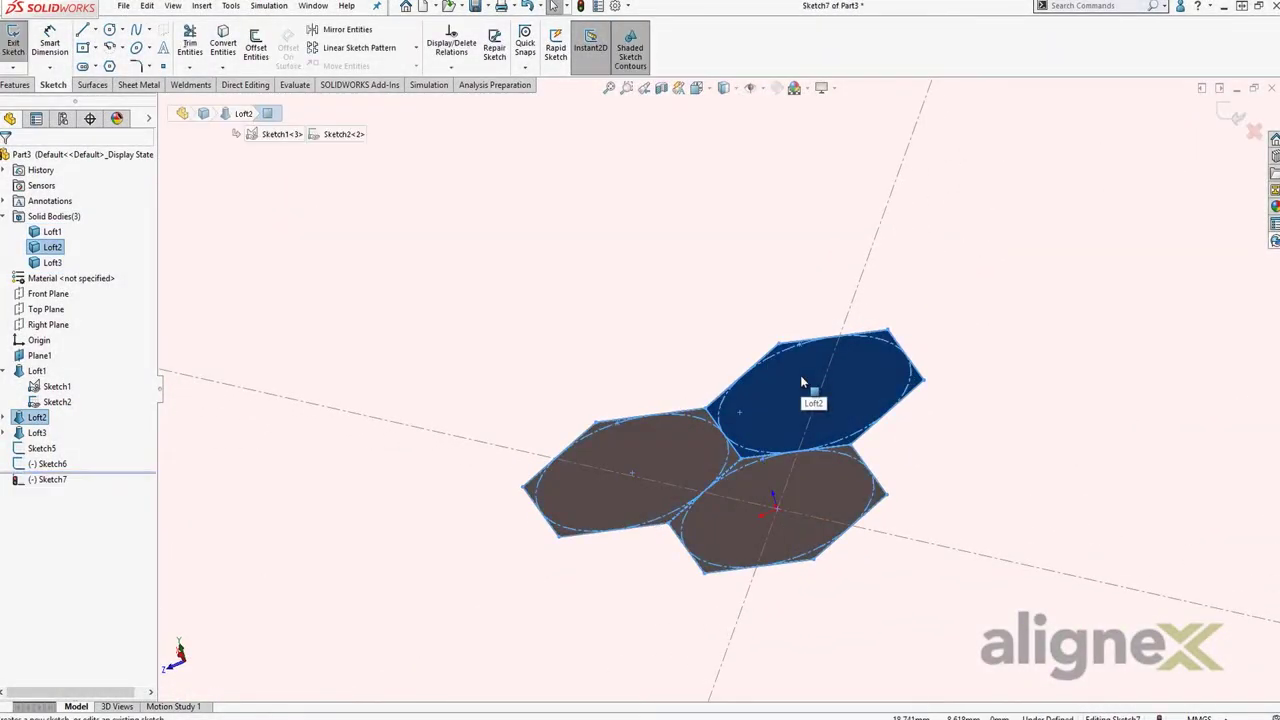
left_click(697, 452, "ctrl")
left_click(749, 506, "ctrl")
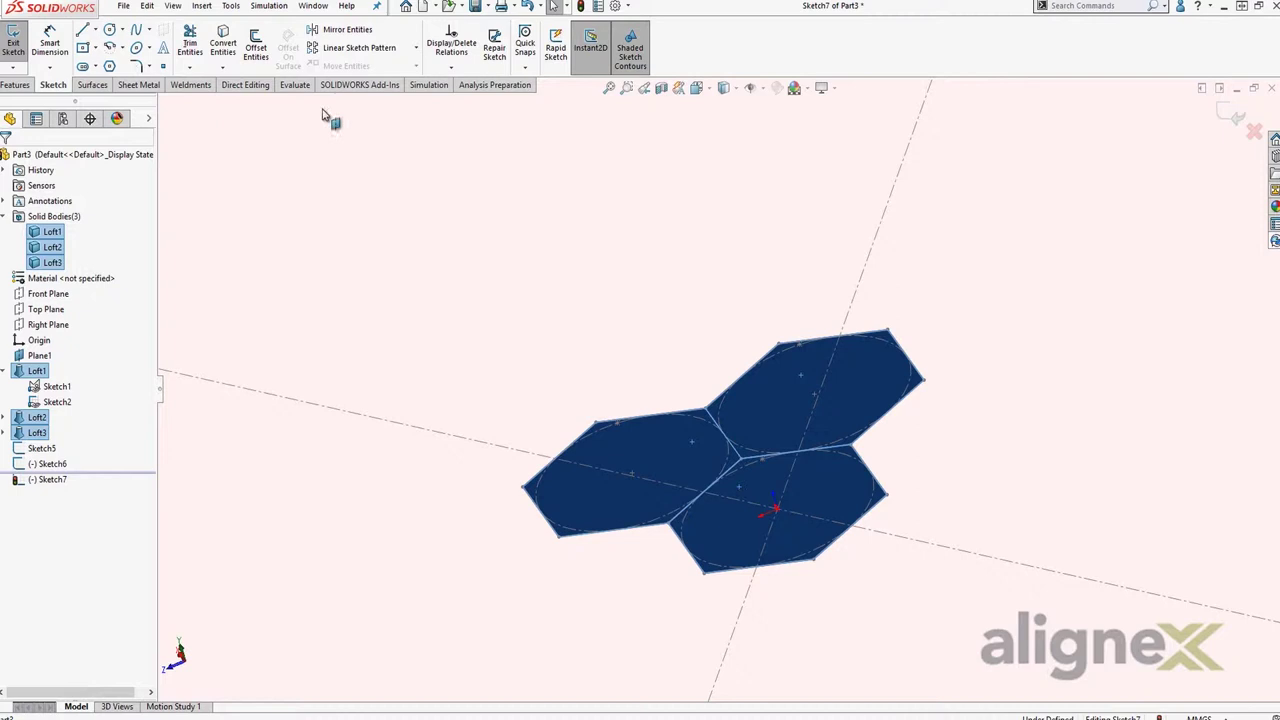
left_click(223, 45)
left_click(189, 45)
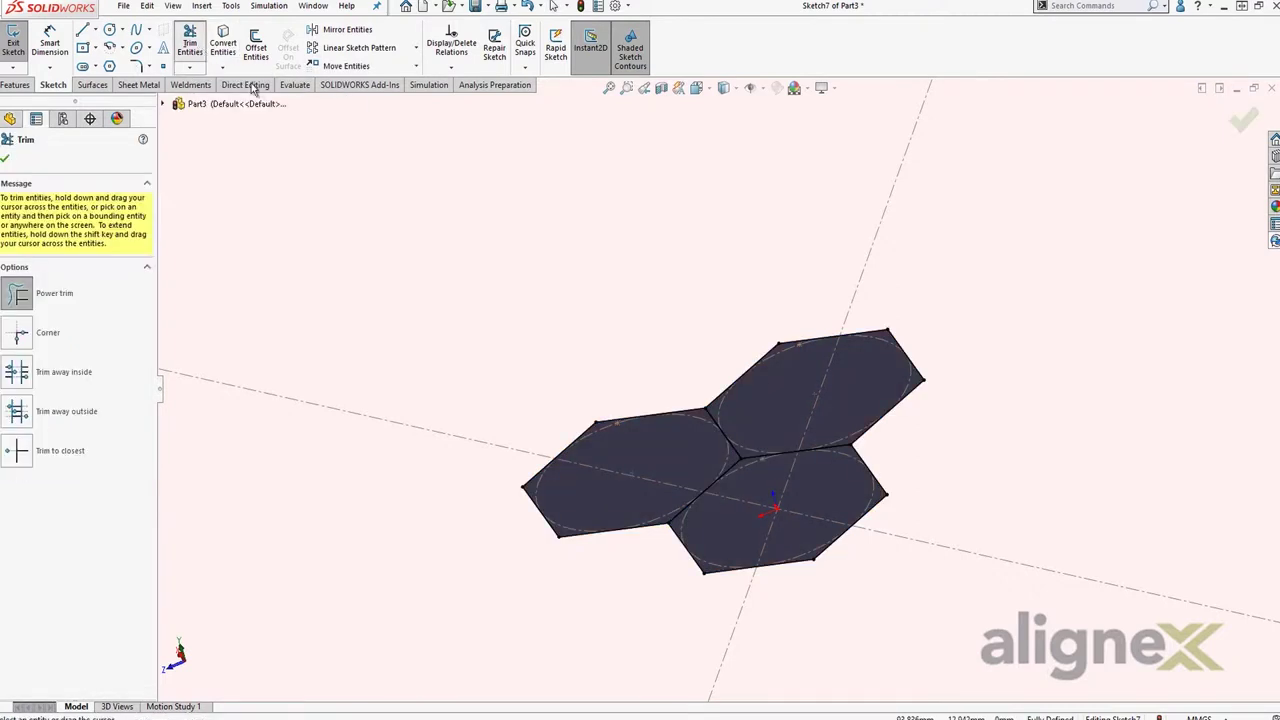
mouse_move(679, 445)
left_mouse_down()
mouse_move(757, 418)
mouse_move(773, 471)
mouse_move(713, 485)
left_mouse_up()
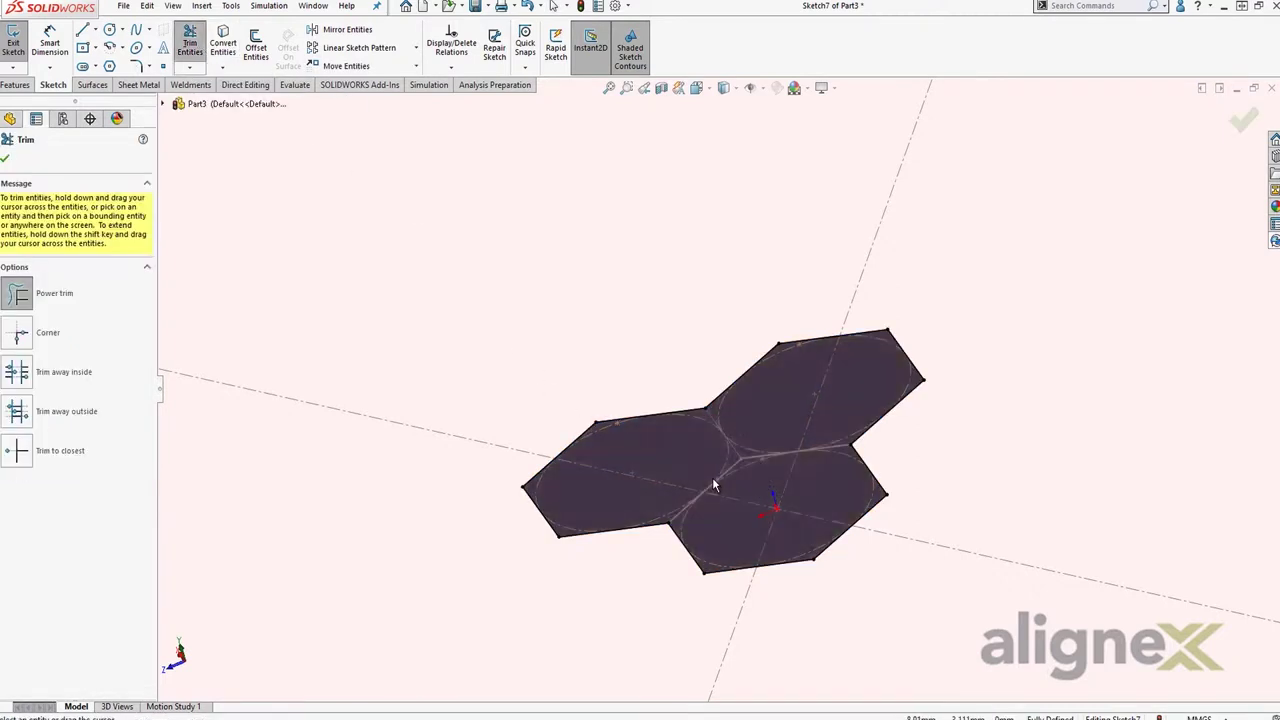
Extrude the outer three-hexagon outline 5 mm as Boss-Extrude2.
left_click(15, 85)
left_click(19, 45)
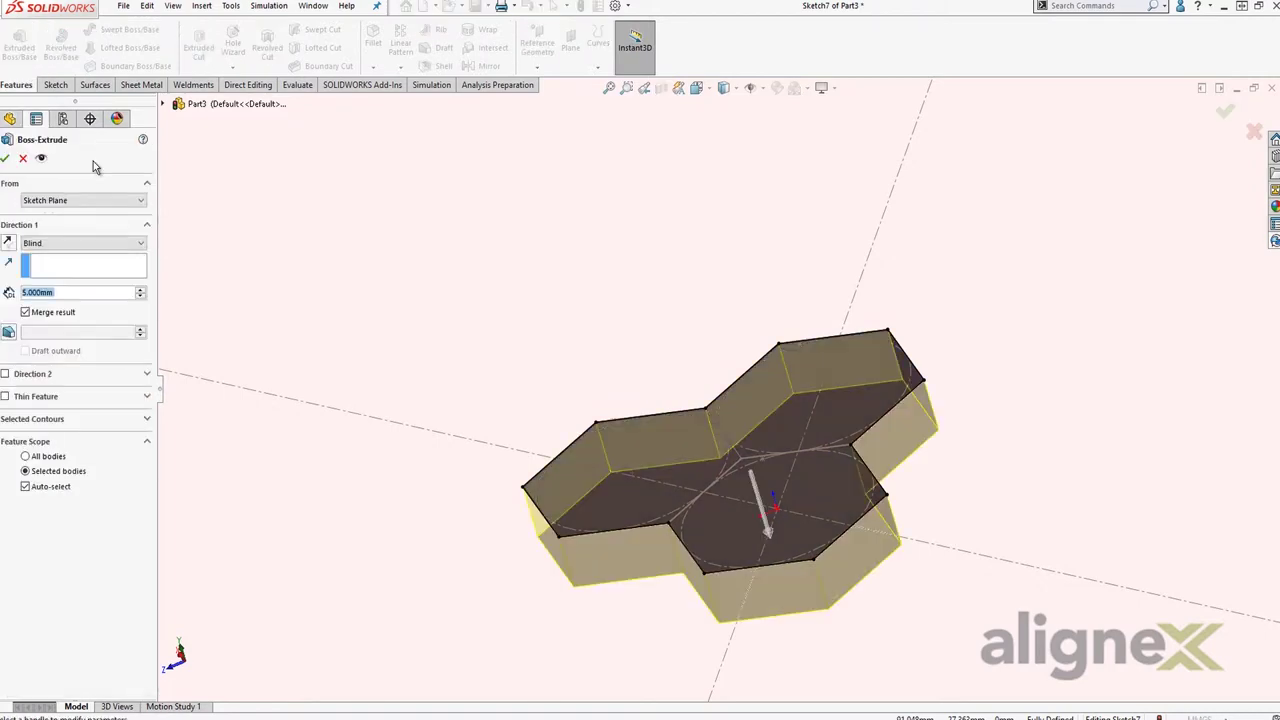
left_click(6, 158)
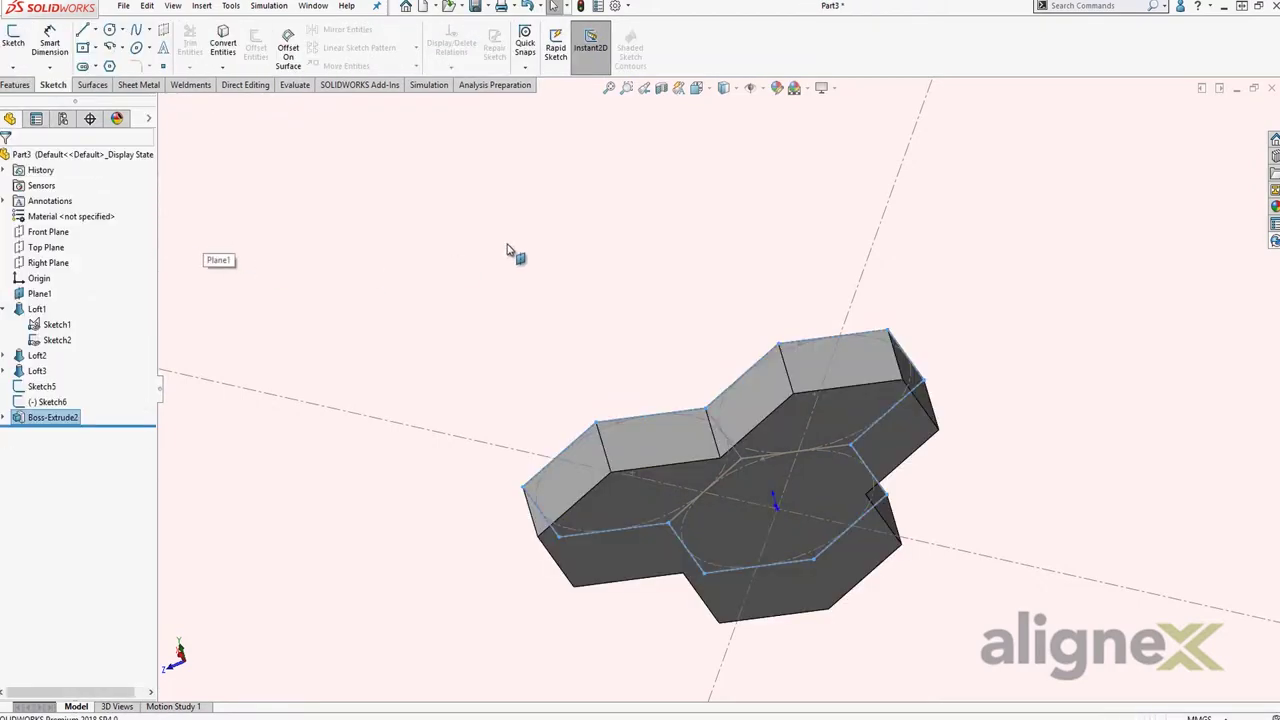
key("ctrl+7")
Fill-pattern the Boss-Extrude2 tile body inside the Sketch6 rectangle boundary.
left_click(488, 233)
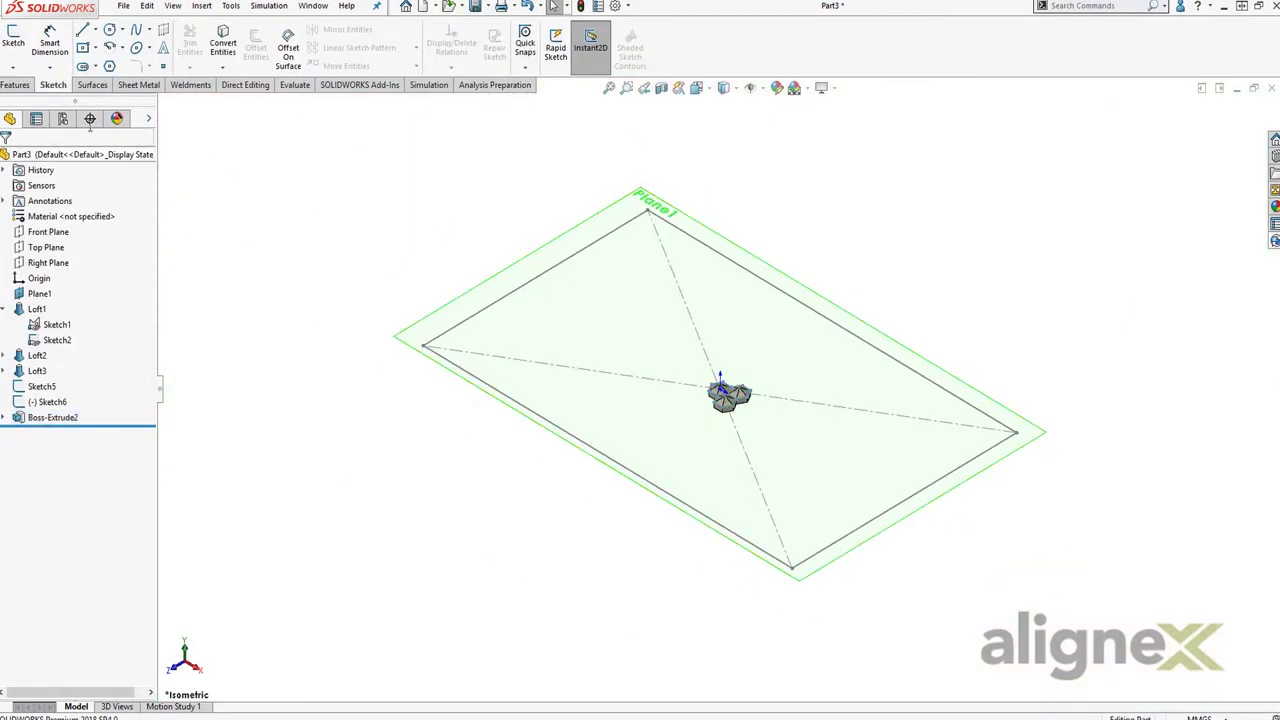
left_click(15, 85)
left_click(400, 66)
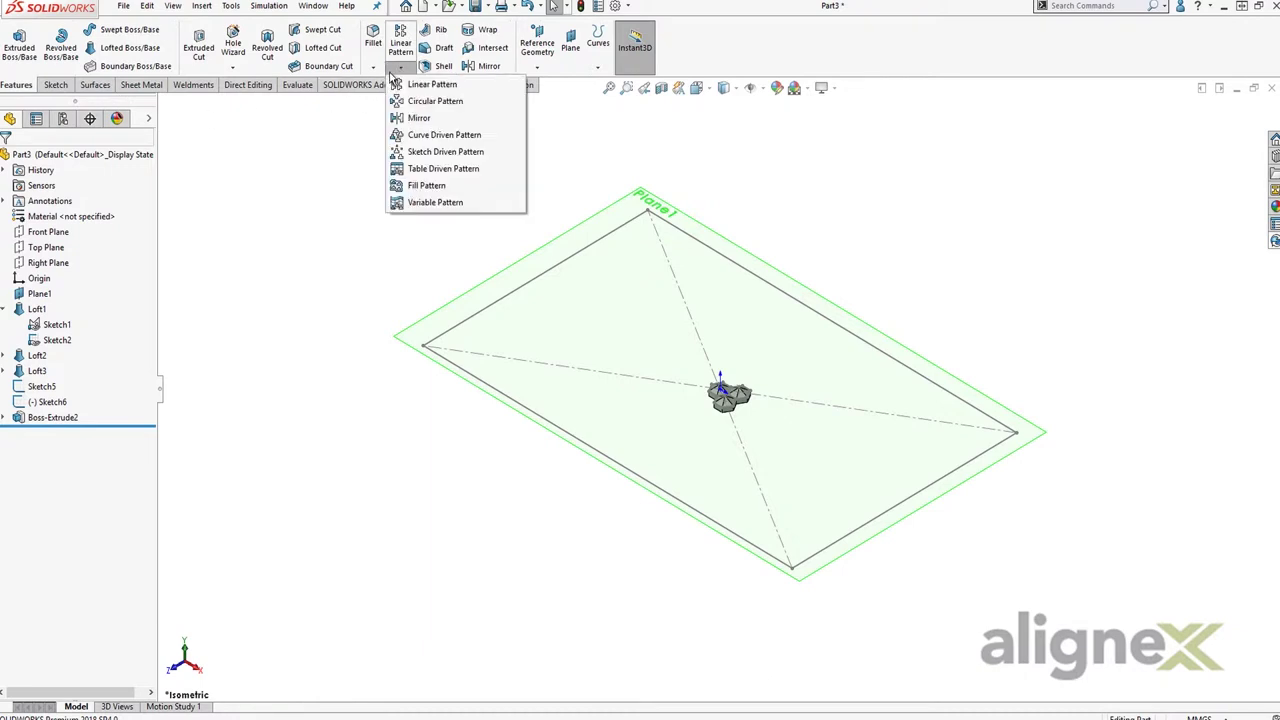
left_click(395, 189)
left_click(446, 338)
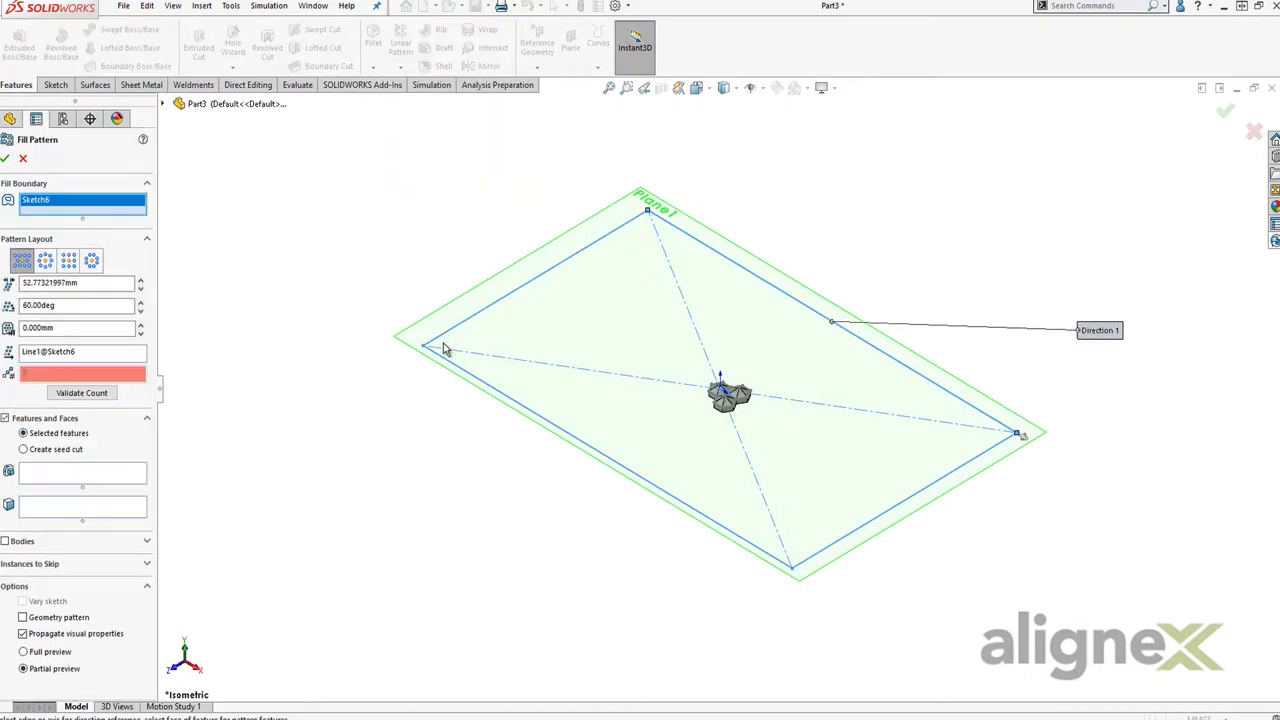
left_click(6, 541)
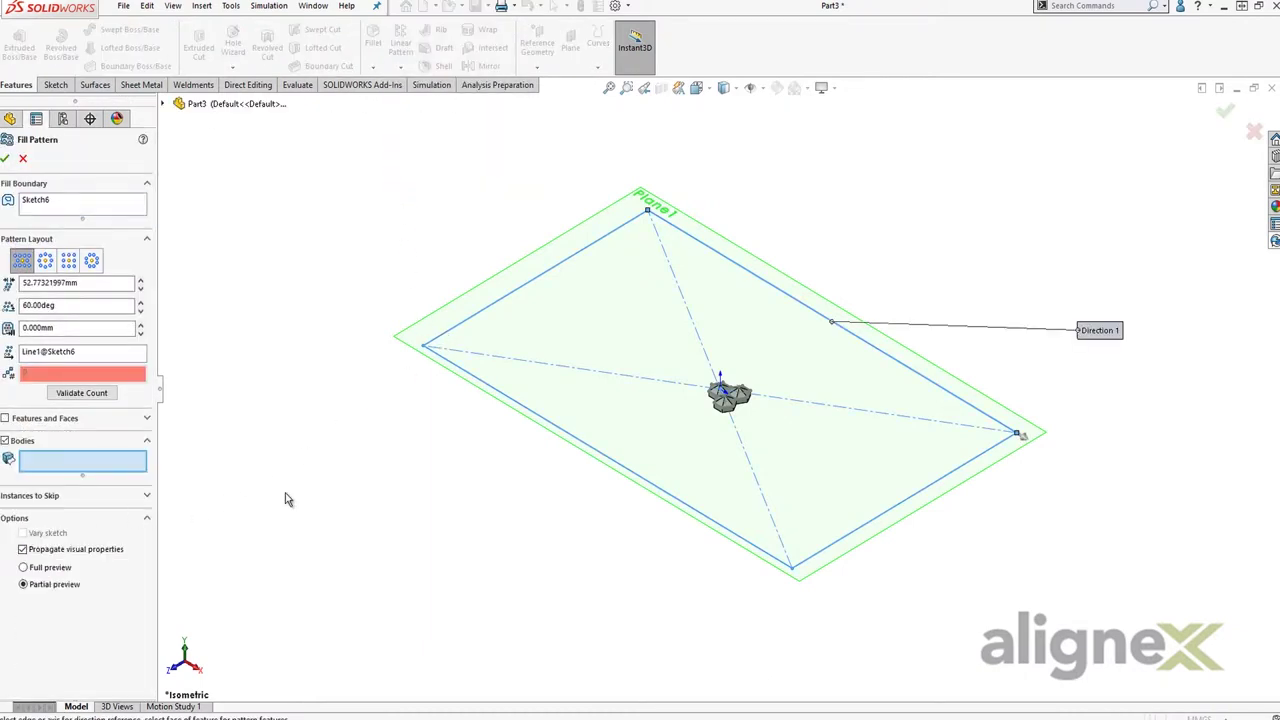
left_click(739, 410)
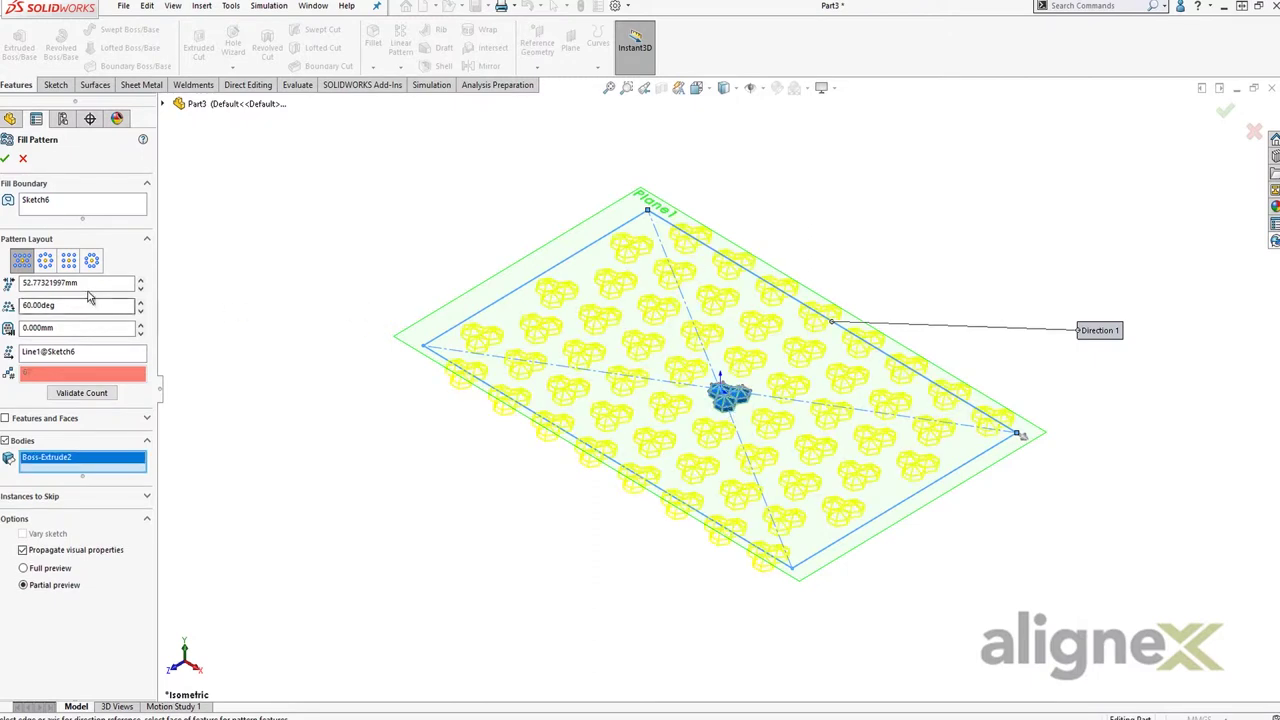
Set the fill spacing to 30 mm, accept the pattern, and combine all bodies into one.
left_click_drag(78, 283, 52, 283)
type("30")
key("Return")
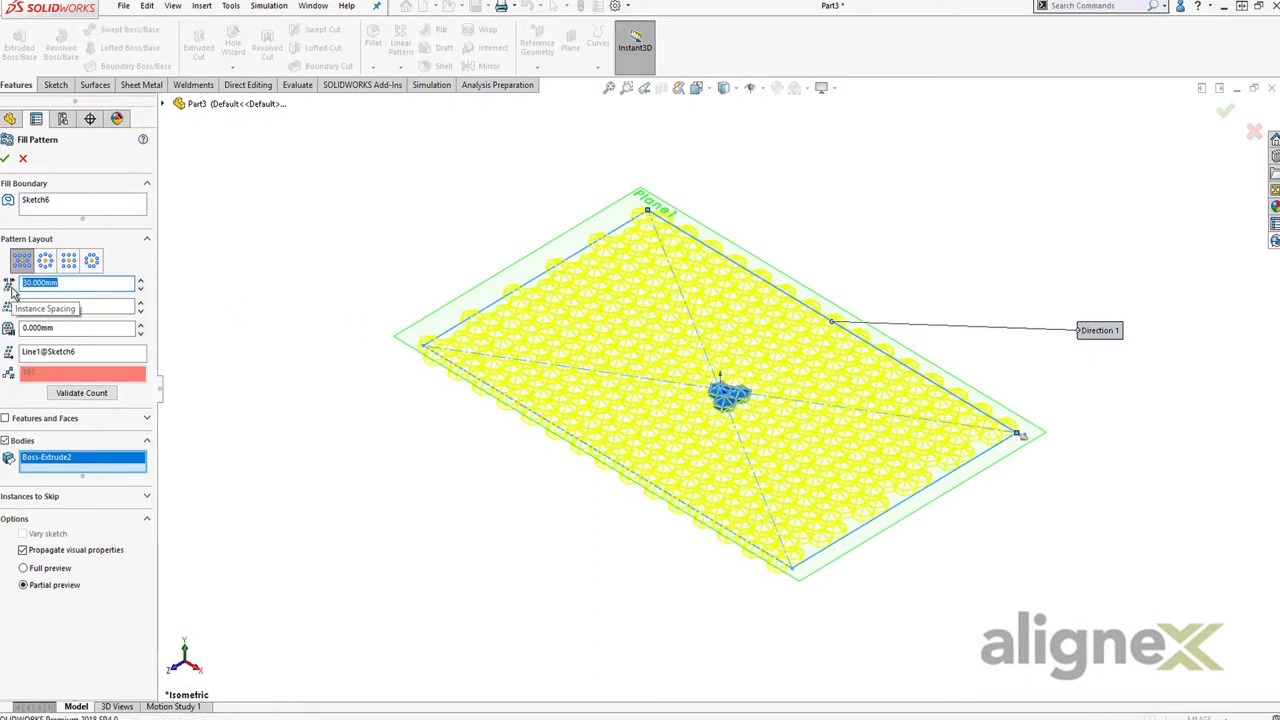
left_click(6, 158)
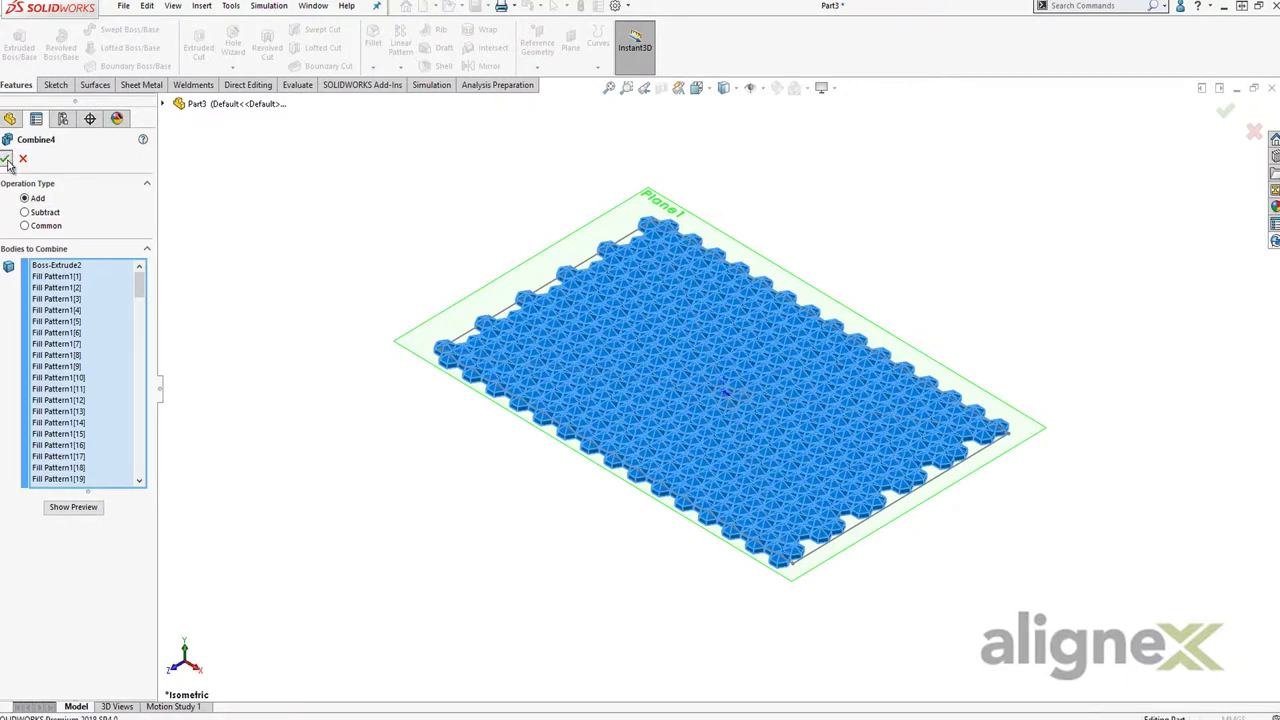
left_click(6, 159)
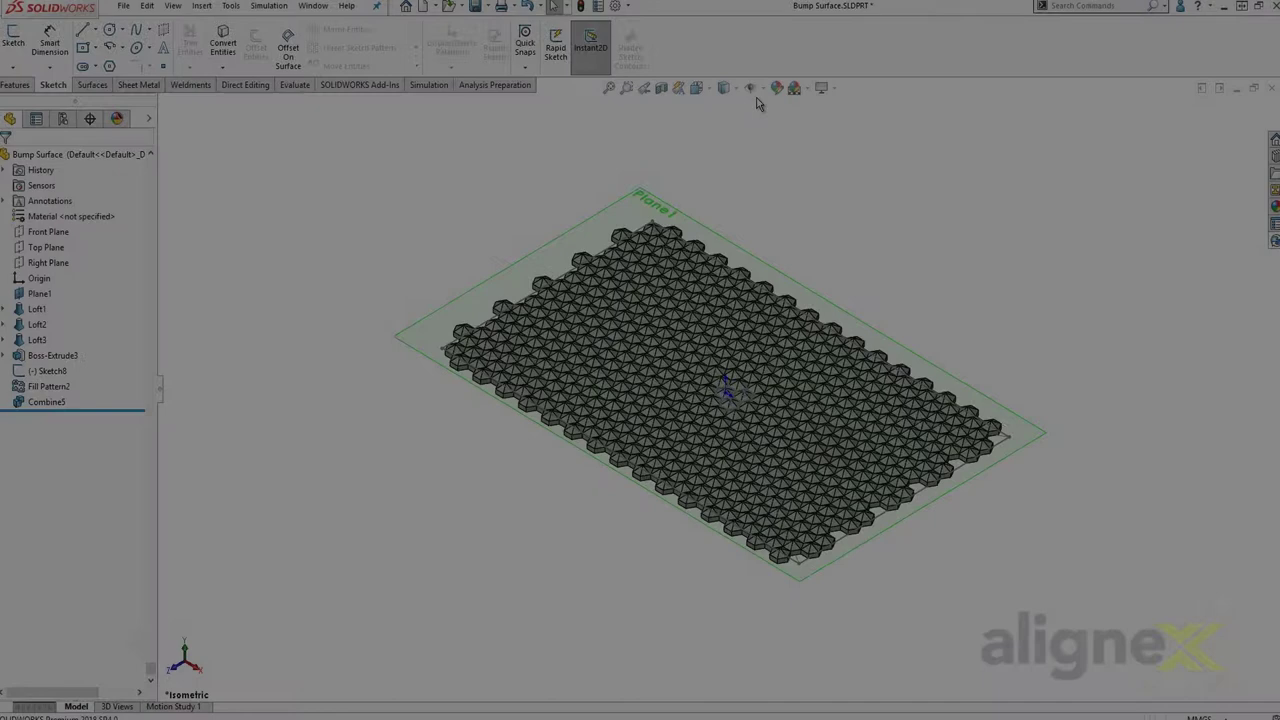
Sketch a circle on the Top Plane centred on the origin over the tiled area.
key("Escape")
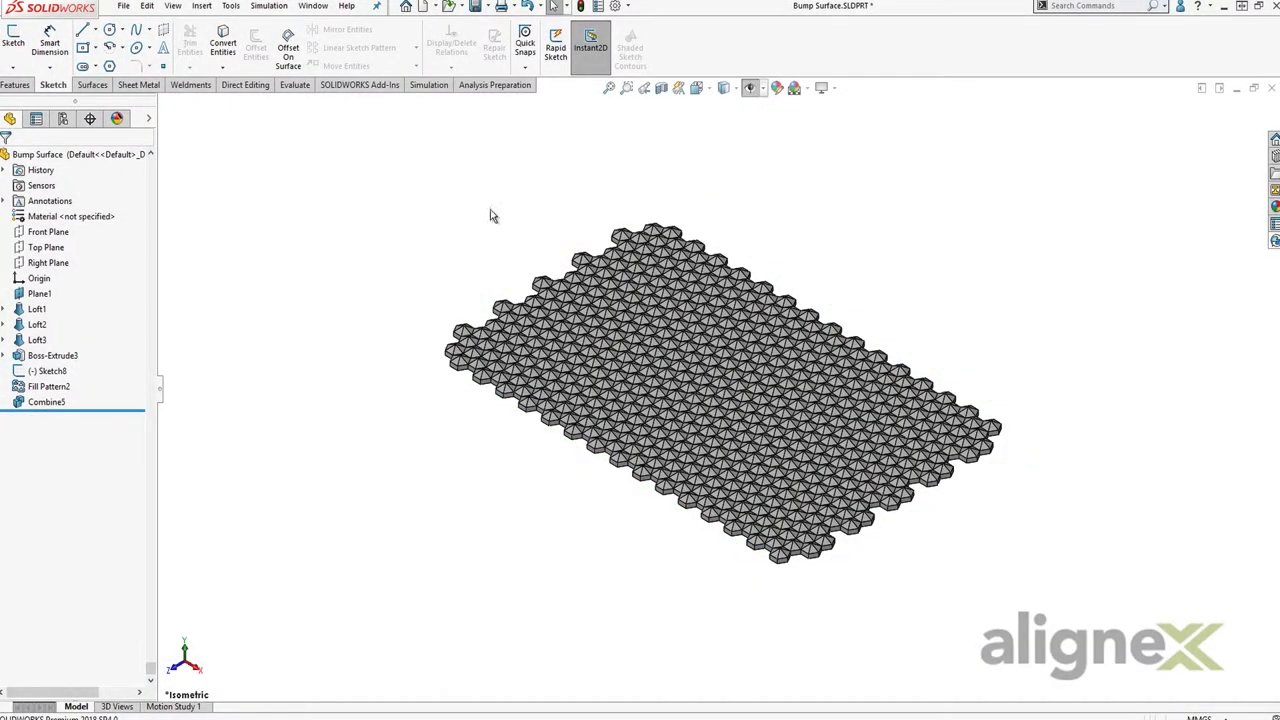
left_click(60, 246)
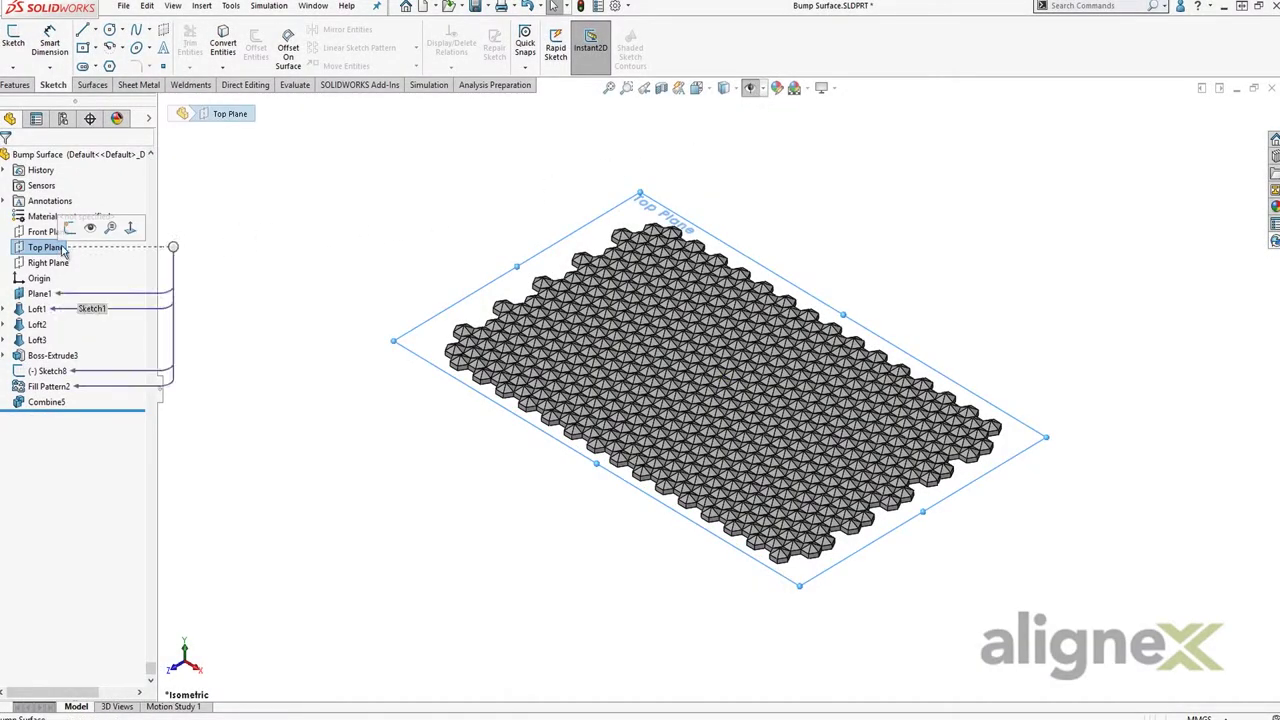
left_click(67, 229)
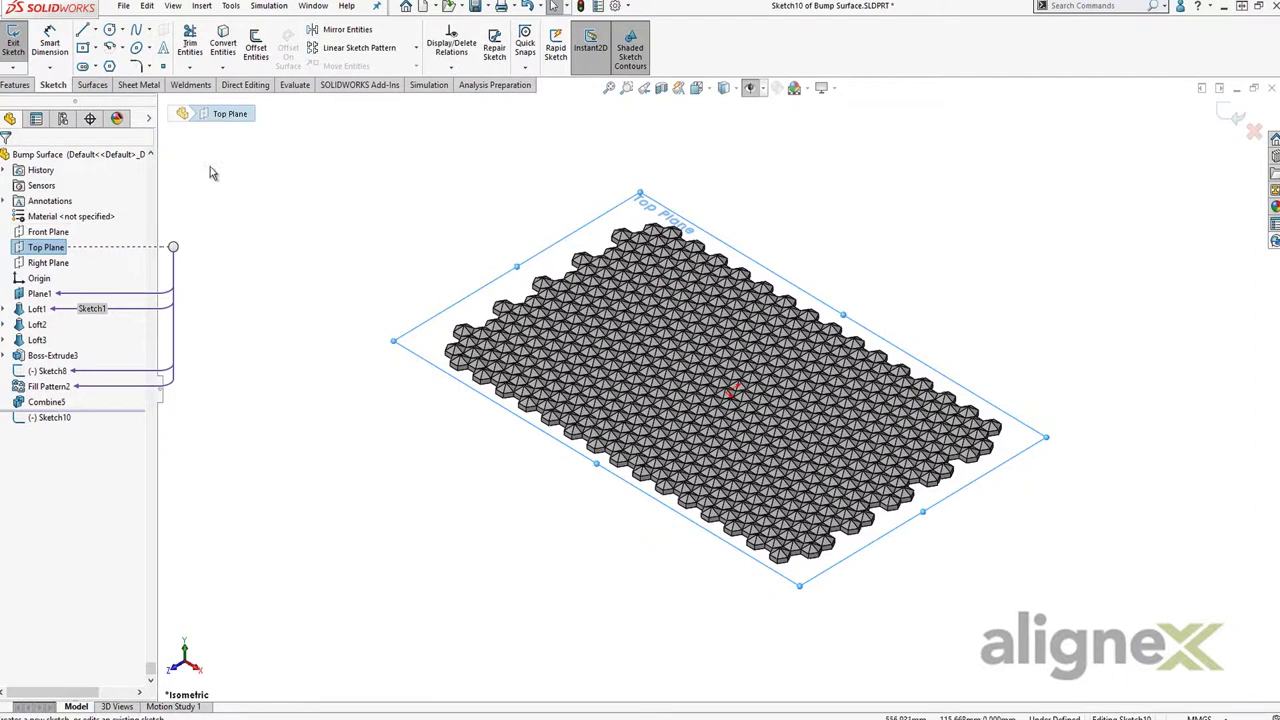
left_click(109, 31)
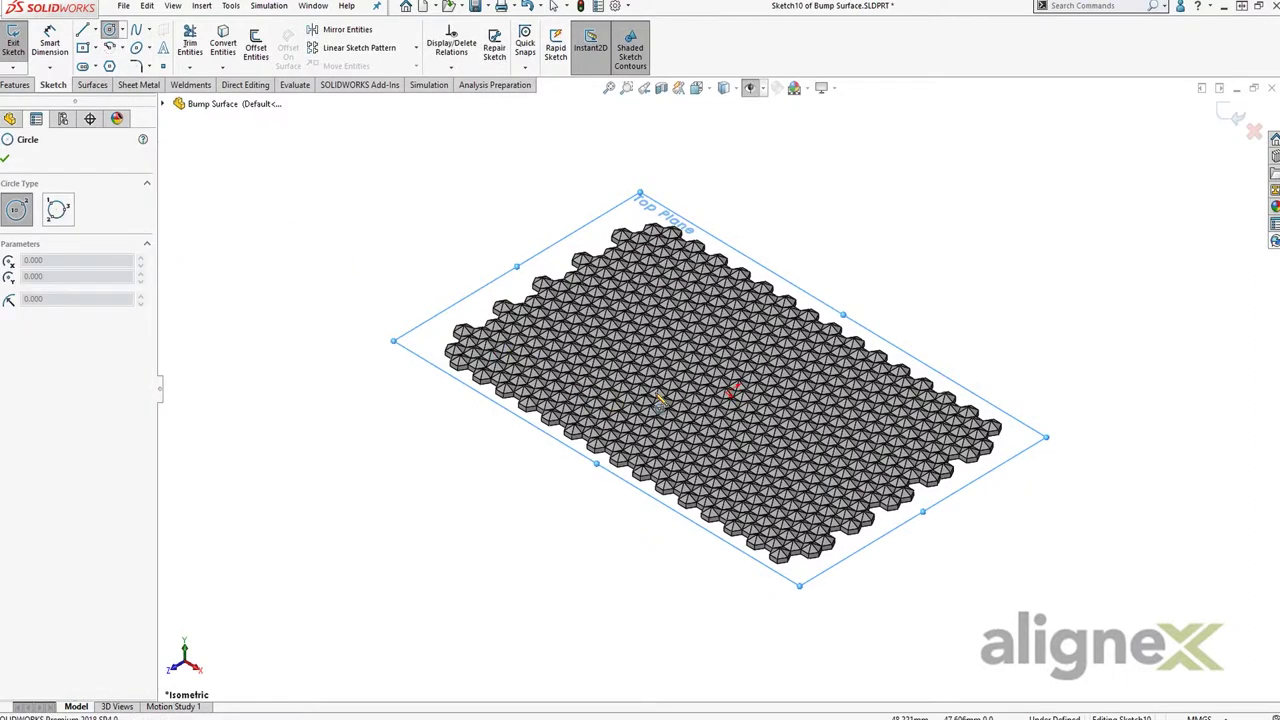
left_click(731, 391)
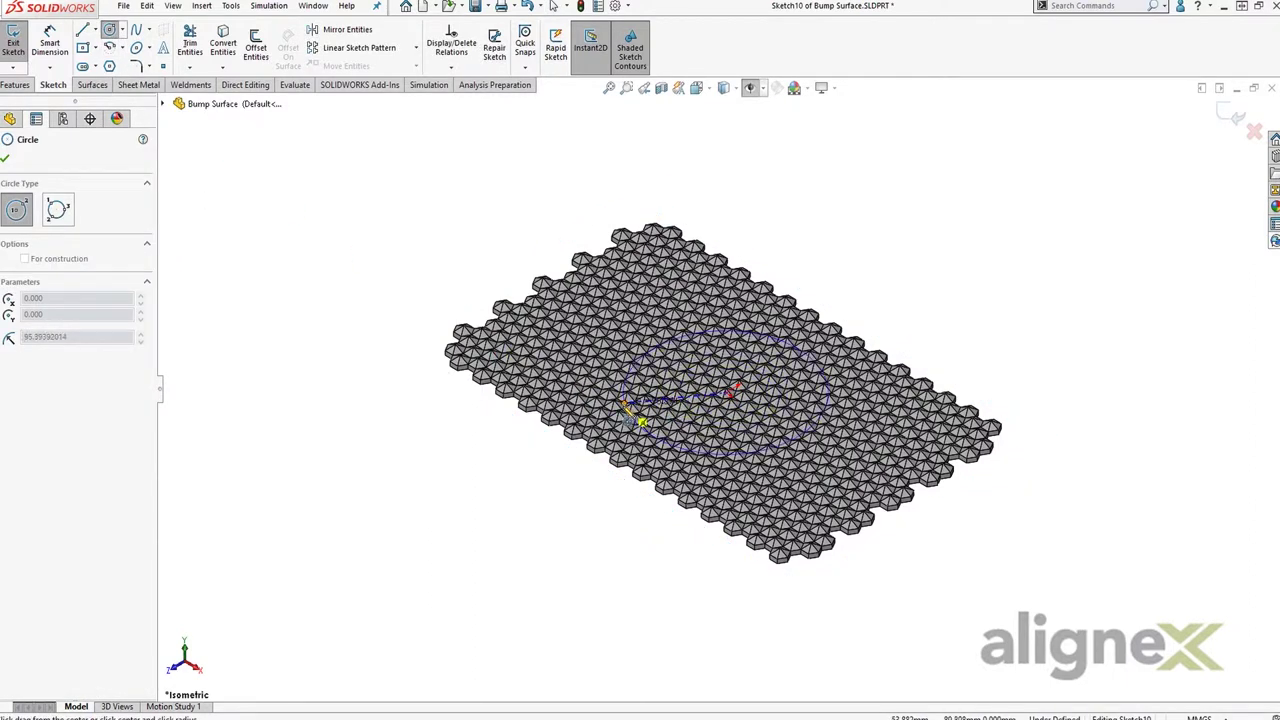
left_click(486, 449)
key("Escape")
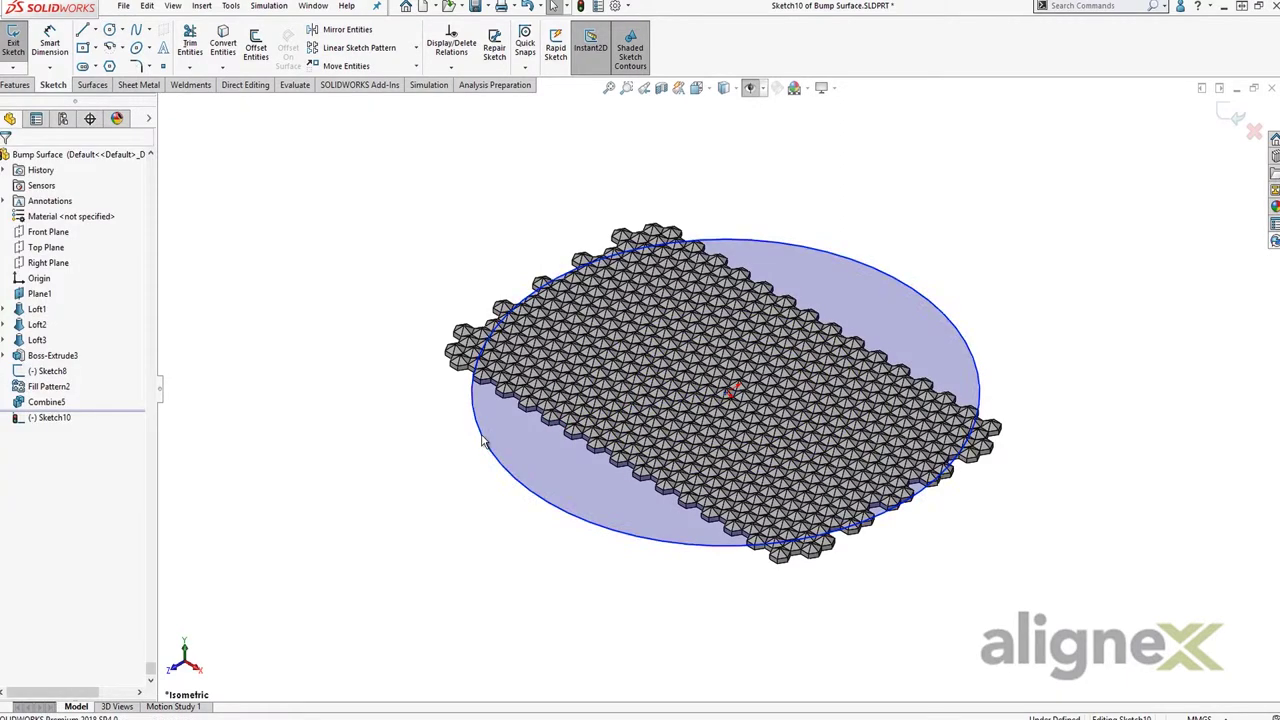
Dimension the circle's diameter to 200 mm.
key("s")
left_click(517, 481)
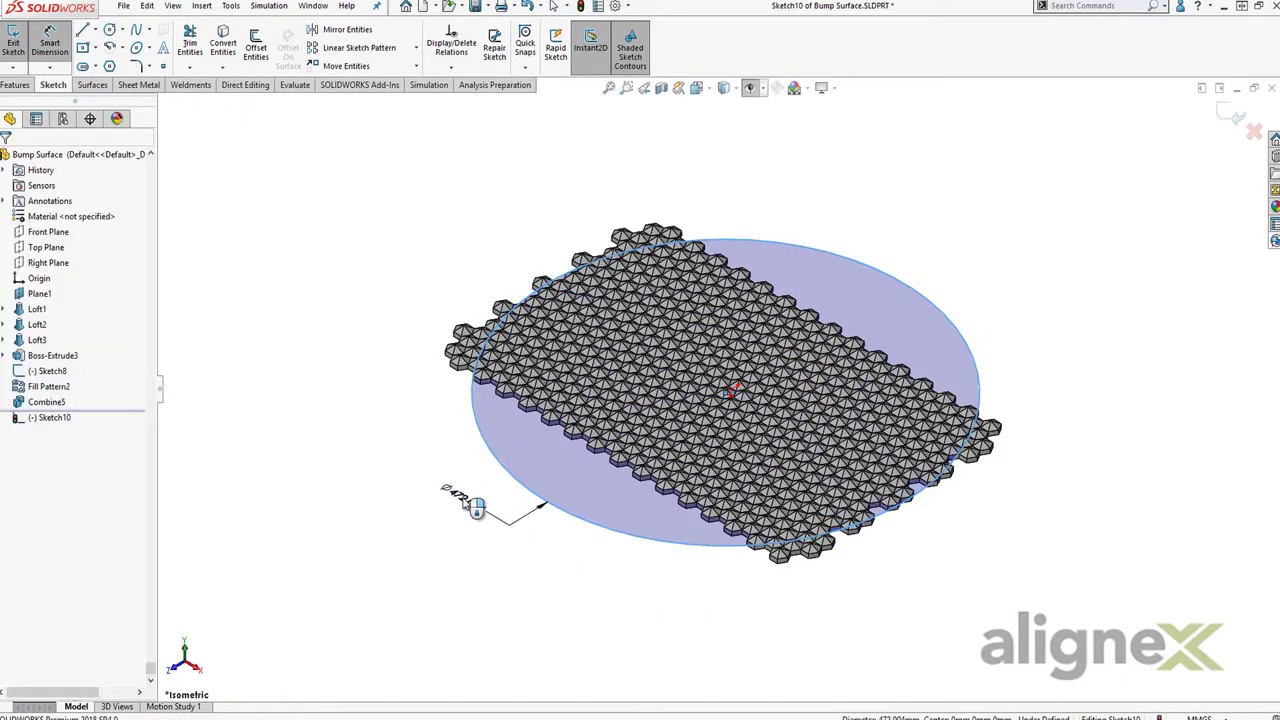
left_click(466, 500)
key("Return")
left_click(408, 436)
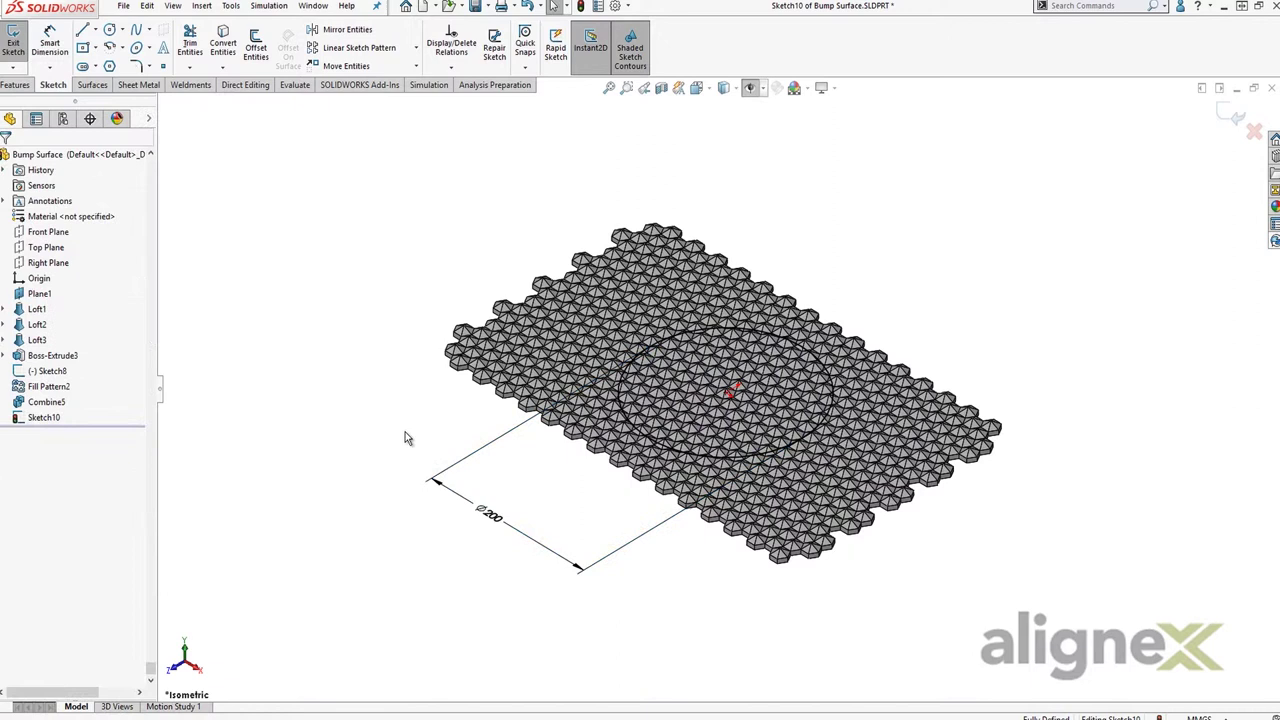
left_click(18, 84)
Extrude the Ø200 circle 100 mm downward with the direction reversed.
left_click(19, 45)
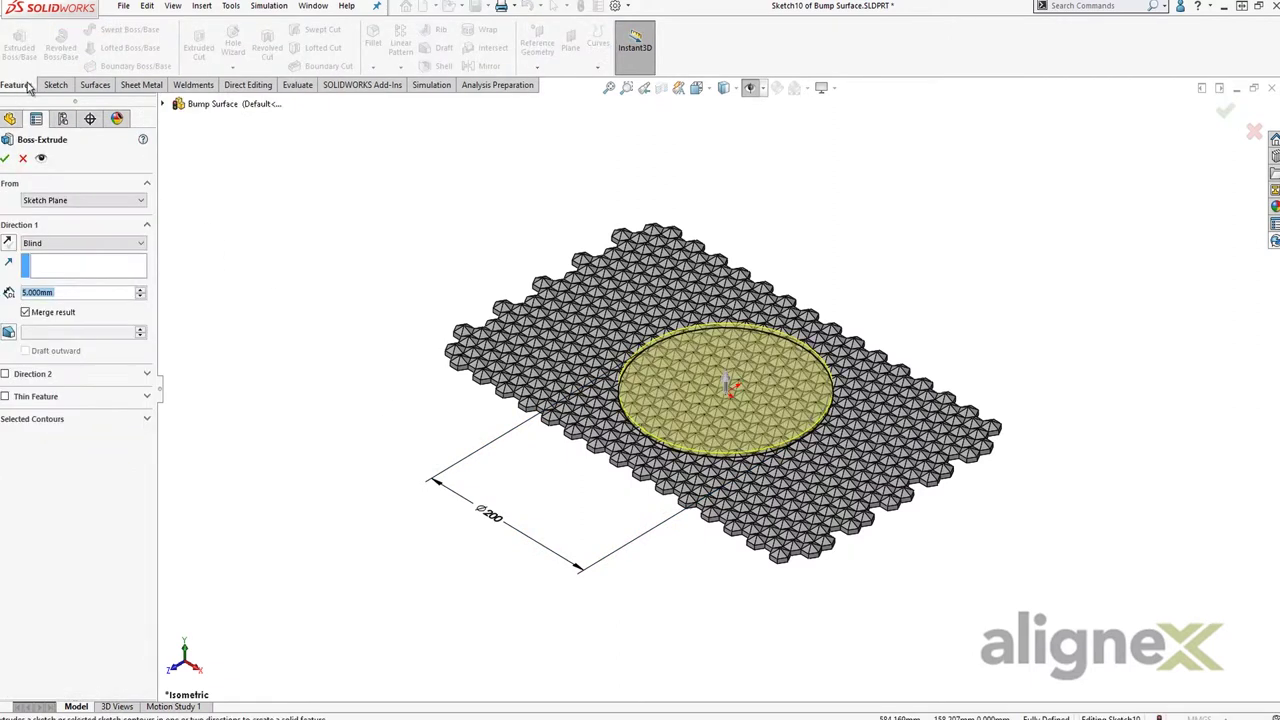
type("100")
key("Return")
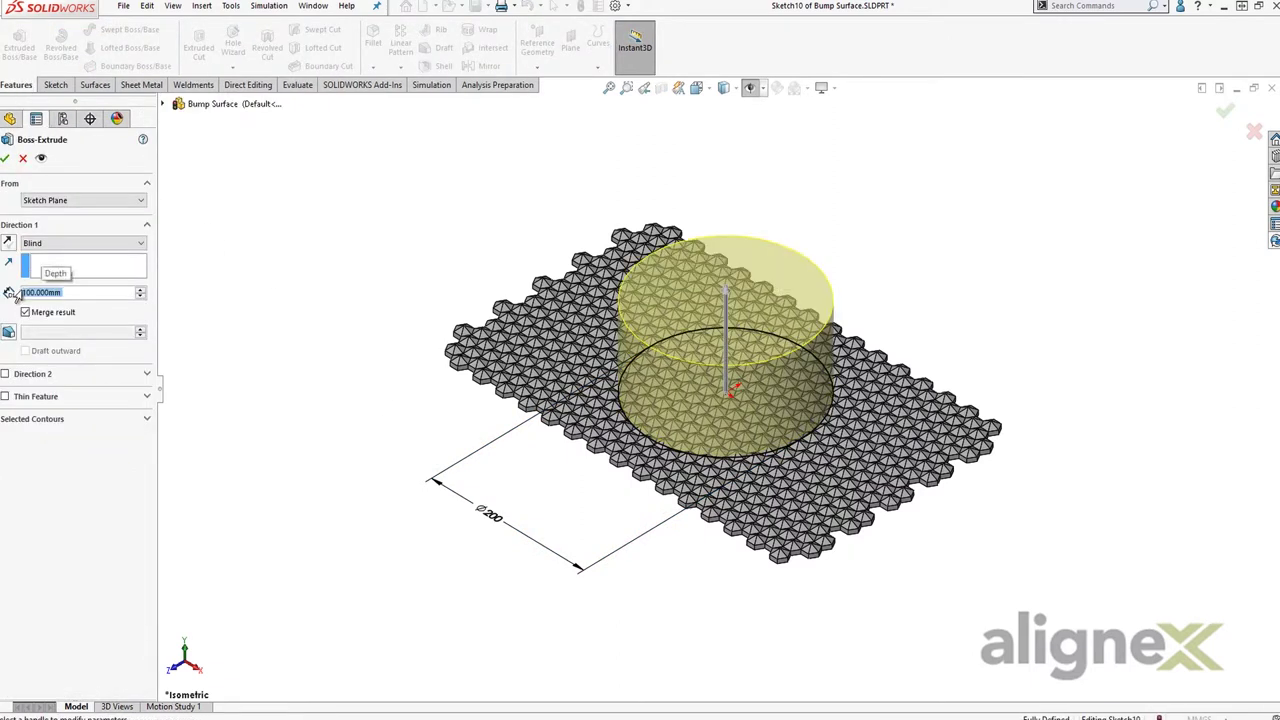
left_click(8, 243)
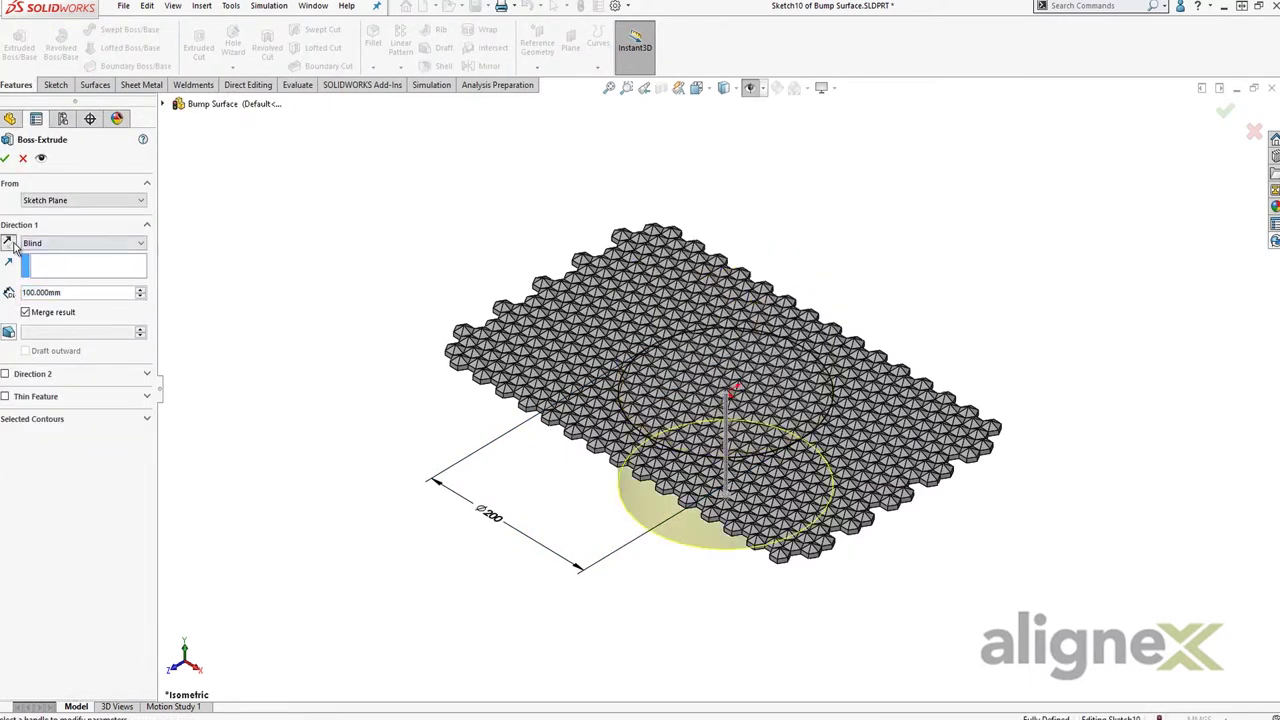
left_click(5, 158)
Edit Boss-Extrude4 to clear Merge result so the cylinder stays a separate body.
left_click(221, 206)
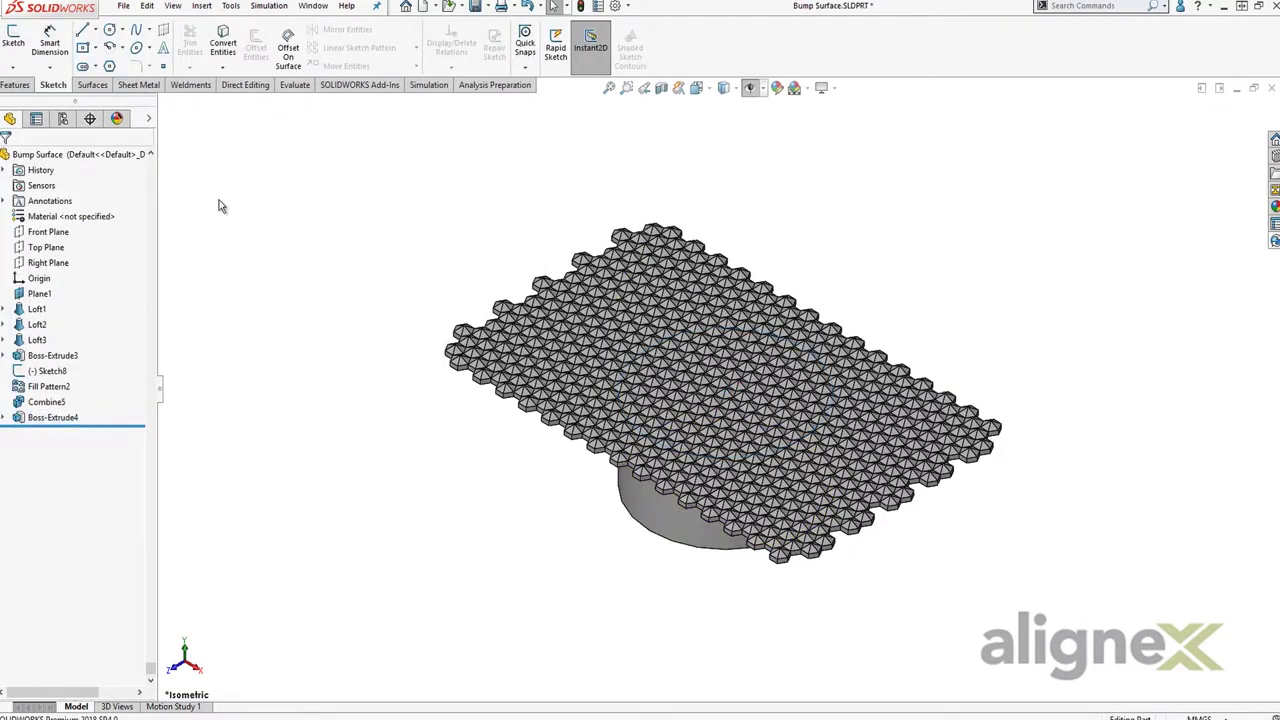
left_click(55, 417)
left_click(105, 371)
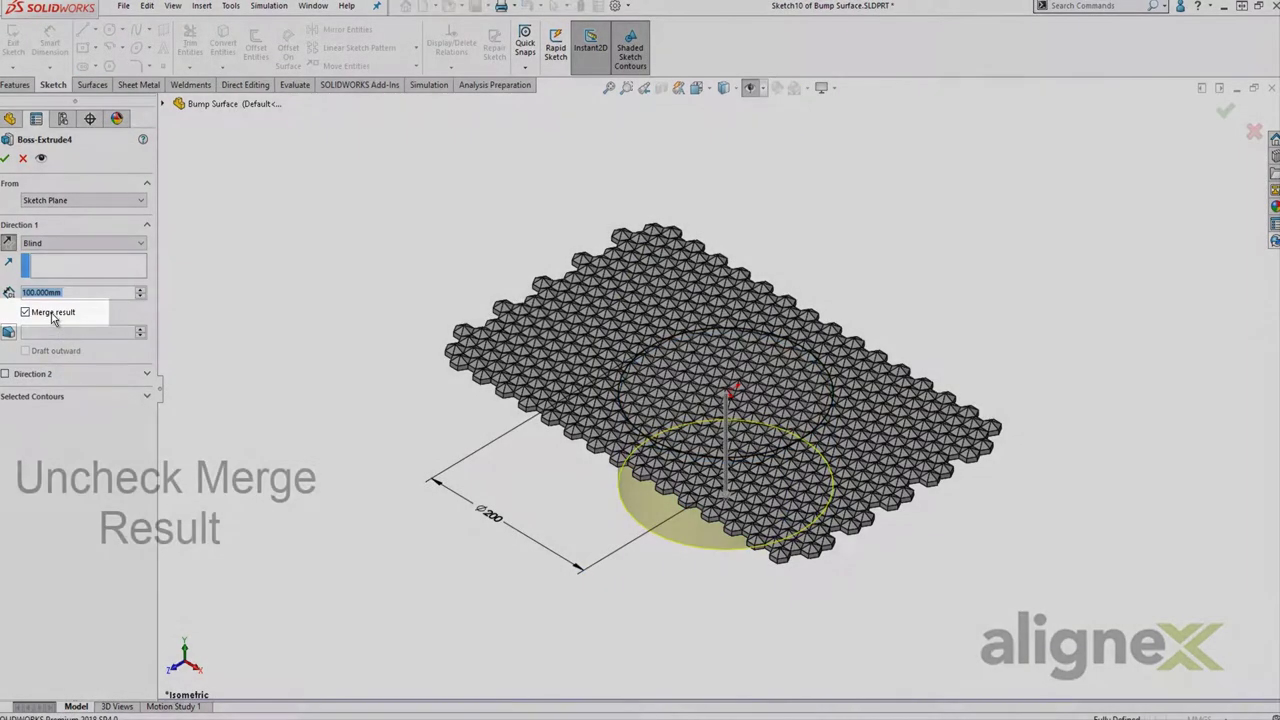
left_click(53, 316)
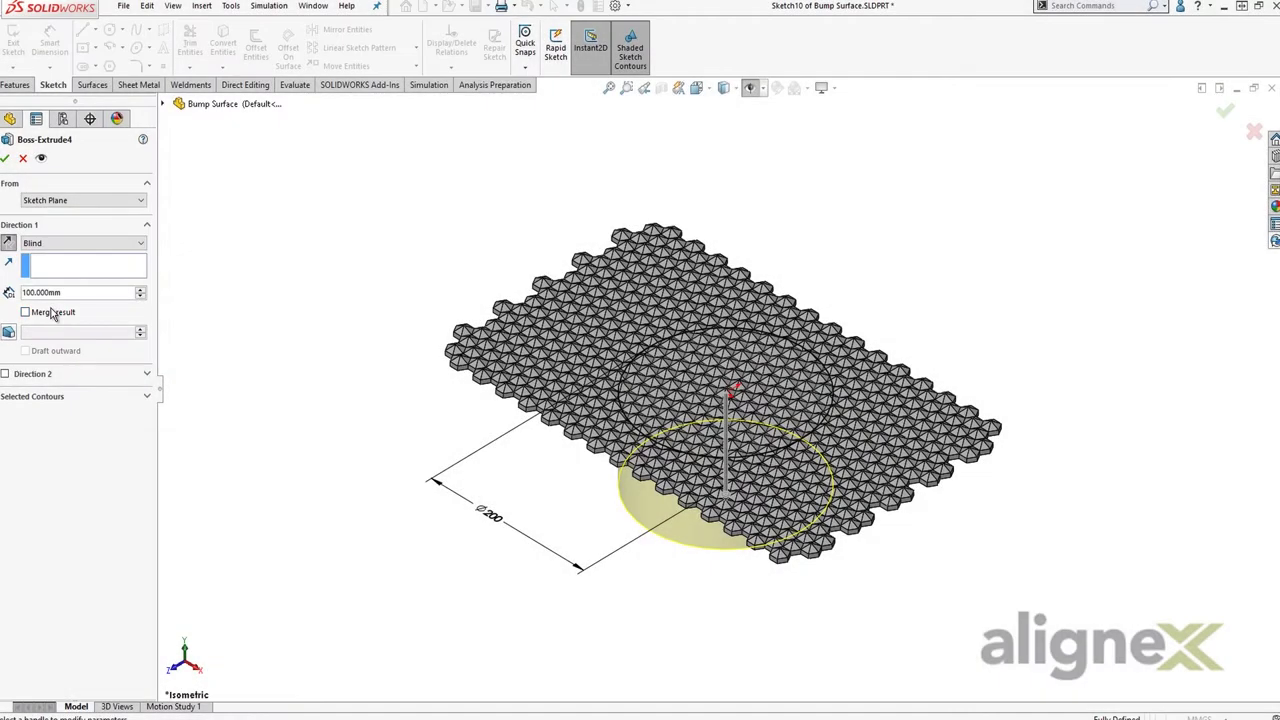
left_click(8, 160)
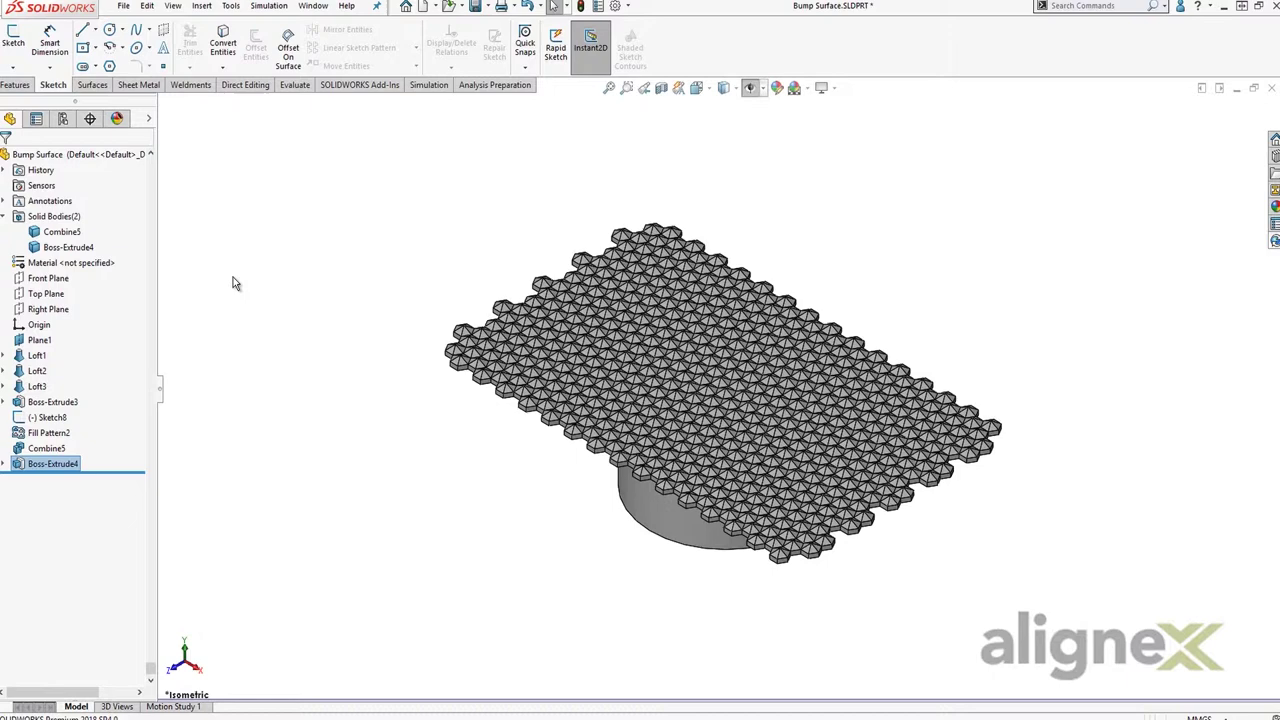
left_click(62, 231)
Hide the faceted plate and add a 50 mm Dome to the cylinder's top face.
left_click(80, 214)
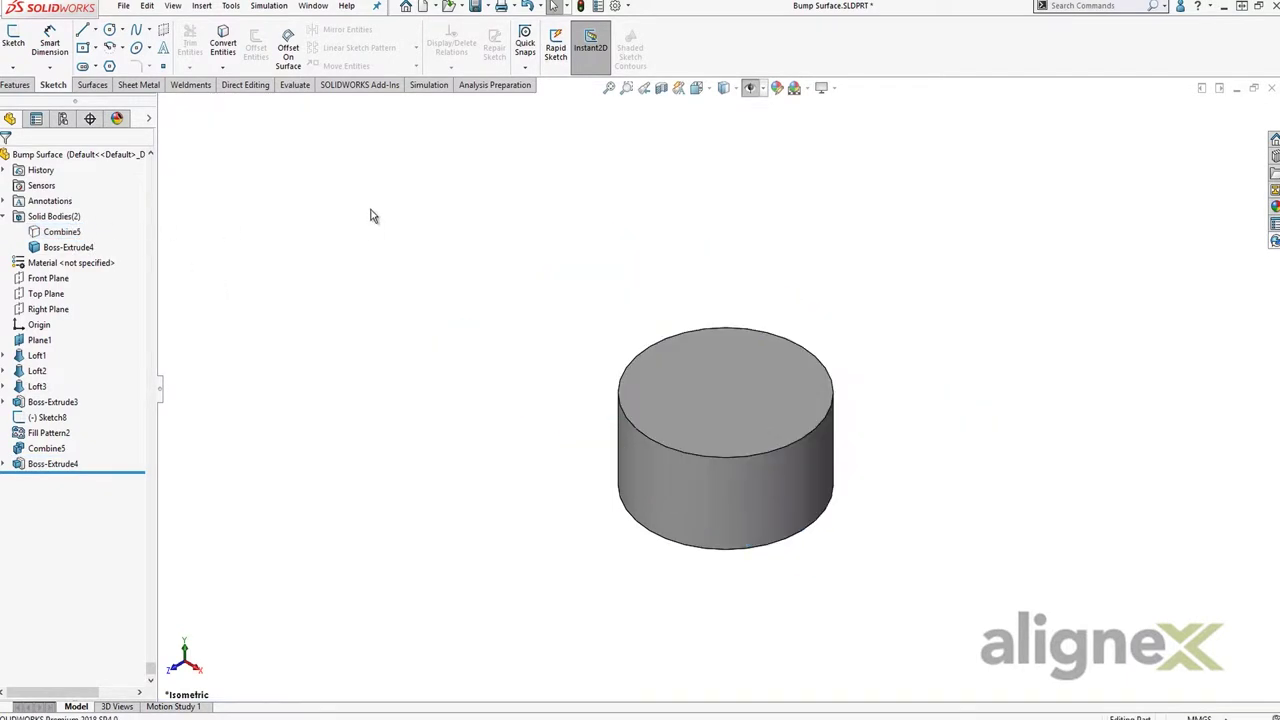
left_click(203, 6)
mouse_move(226, 61)
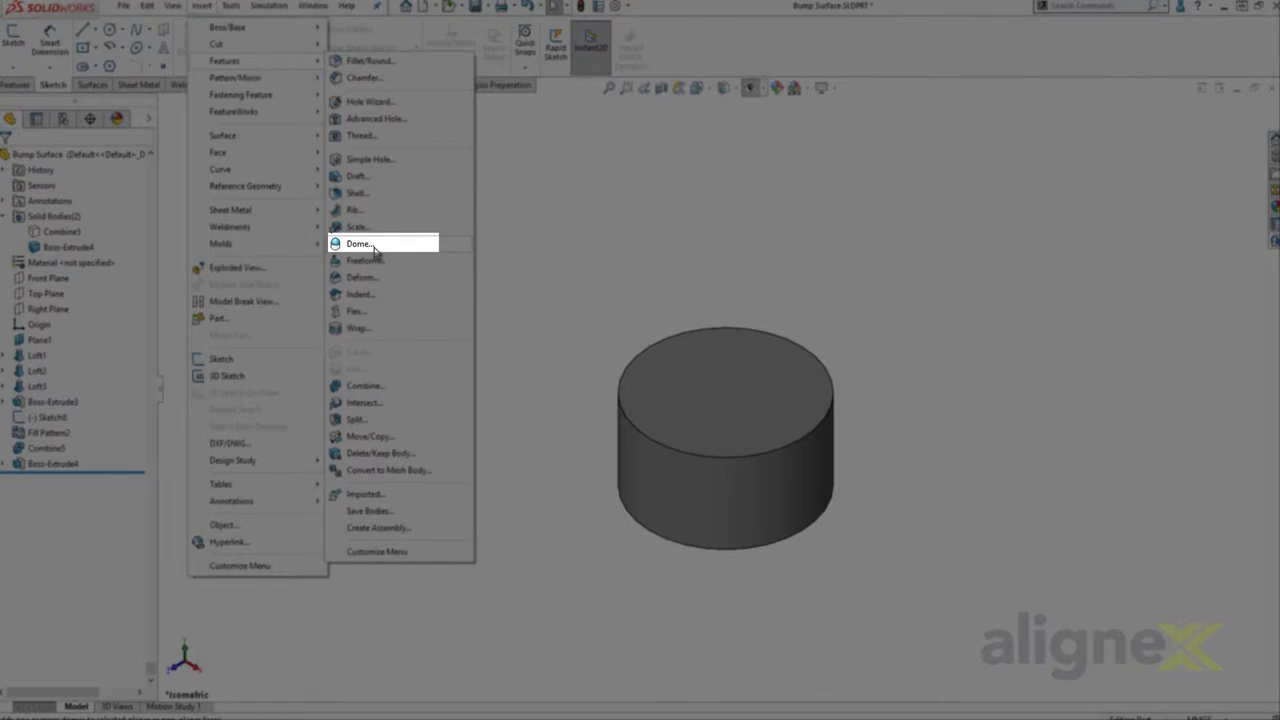
left_click(374, 246)
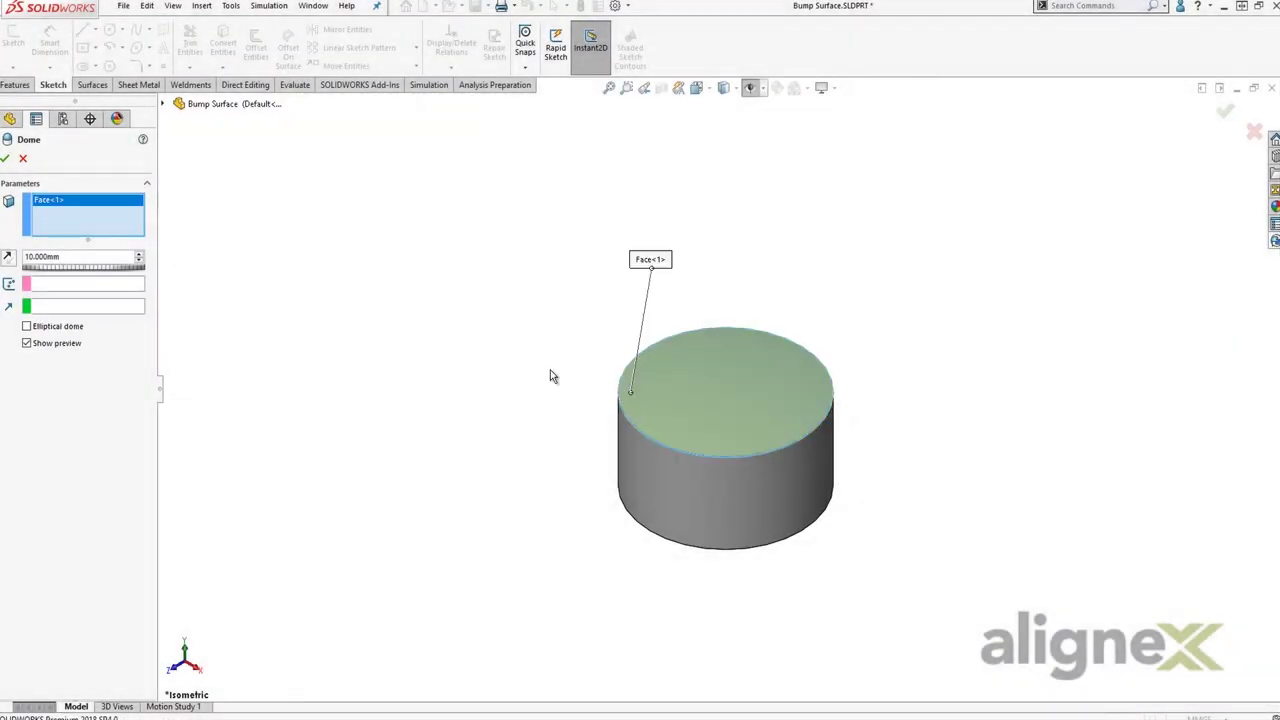
left_click_drag(99, 256, 25, 272)
type("50")
key("Return")
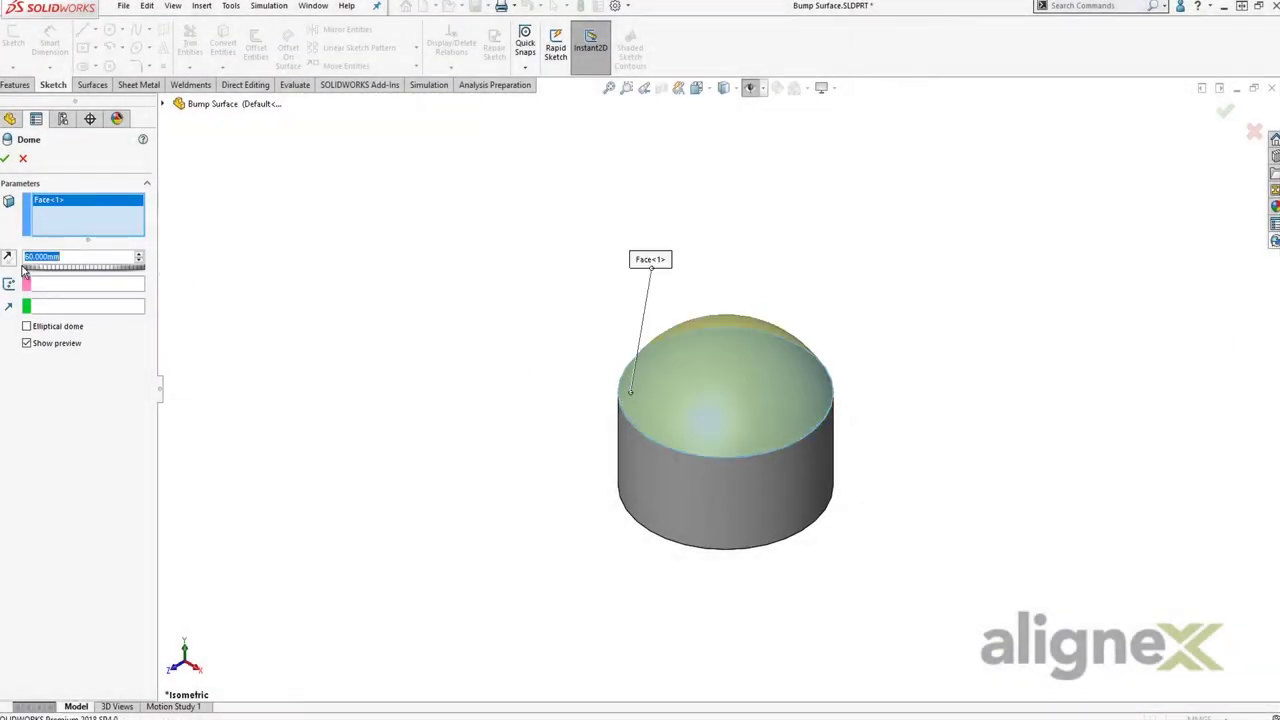
left_click(6, 159)
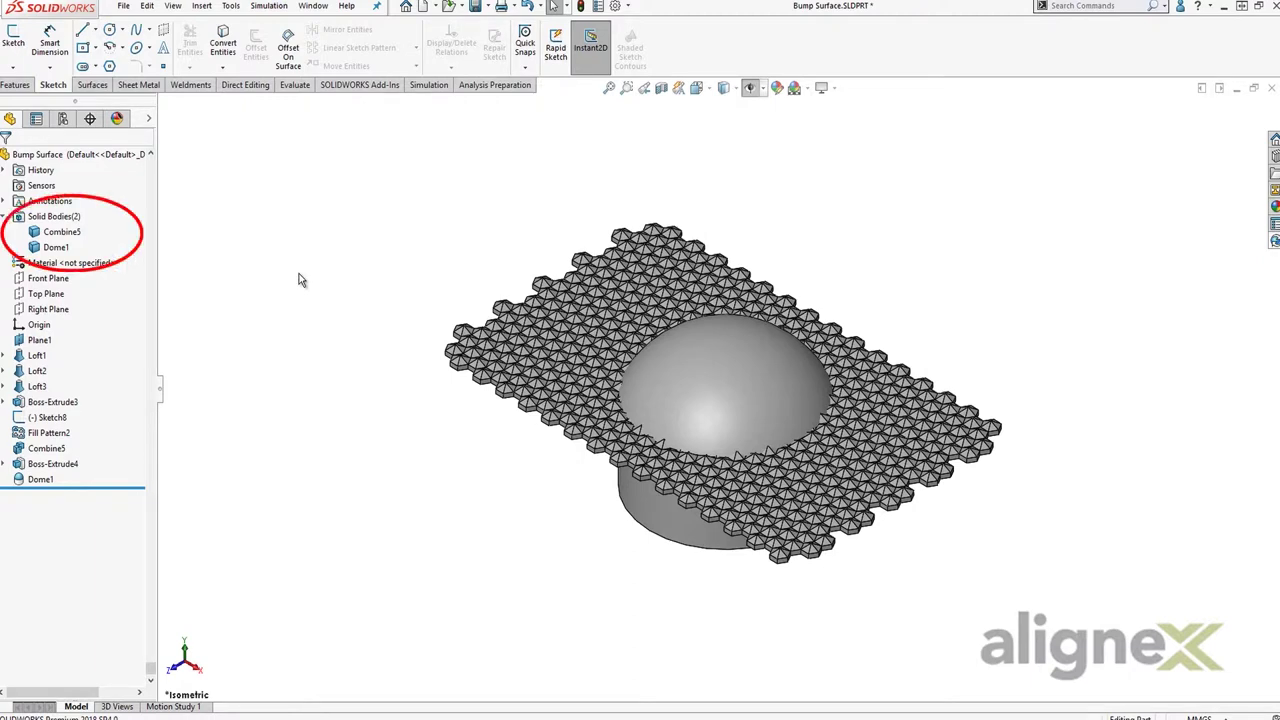
In Top view, create a 0 mm Offset Surface from the dome's curved face.
key("ctrl+1")
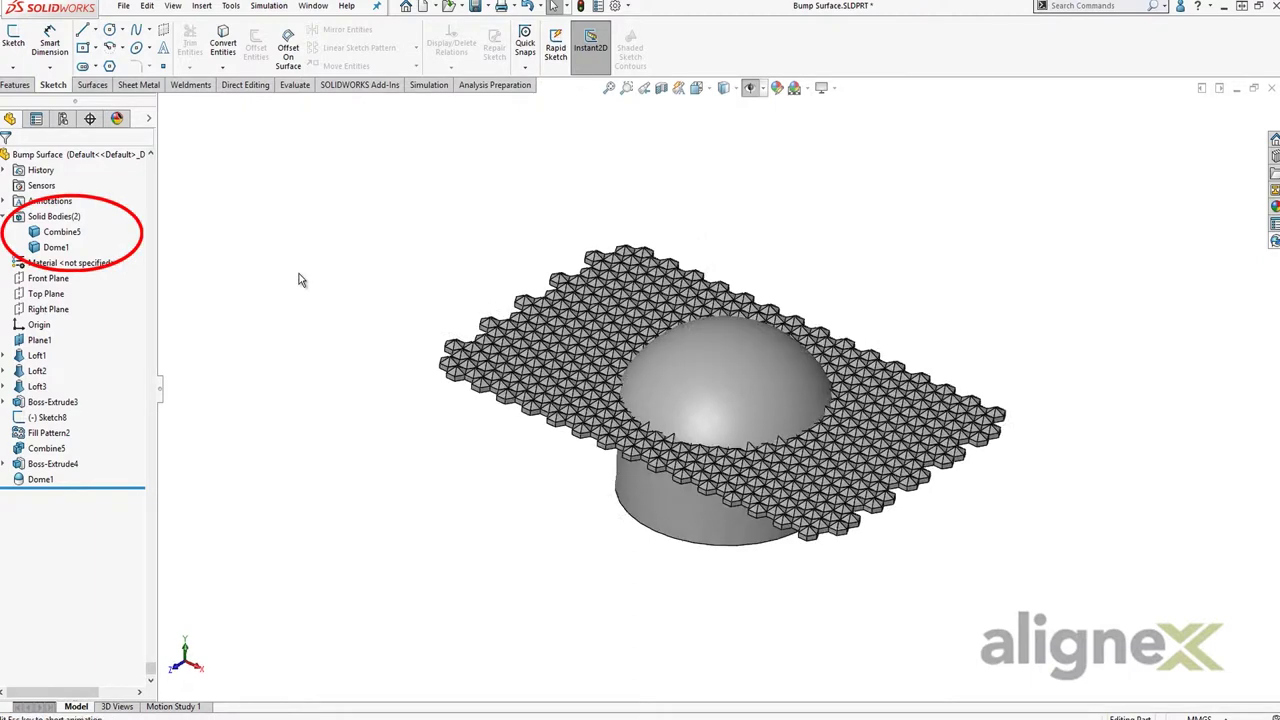
key("ctrl+5")
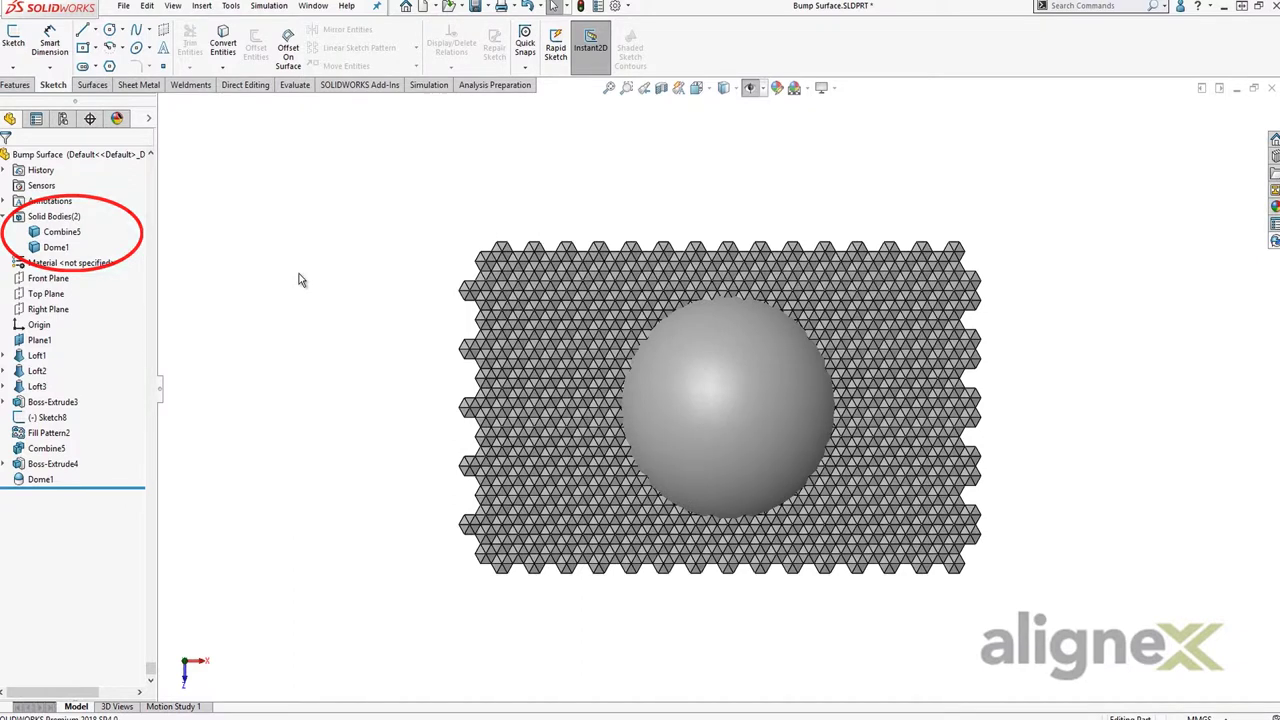
left_click(106, 87)
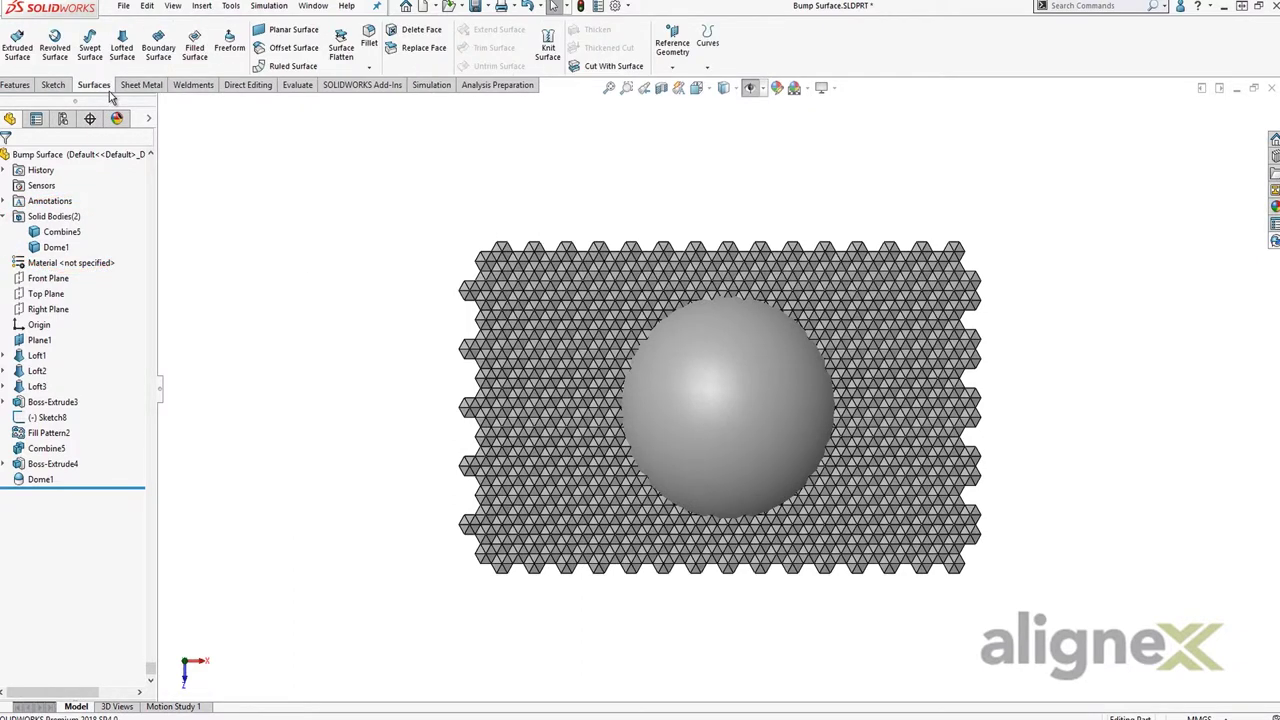
left_click(265, 52)
left_click(662, 387)
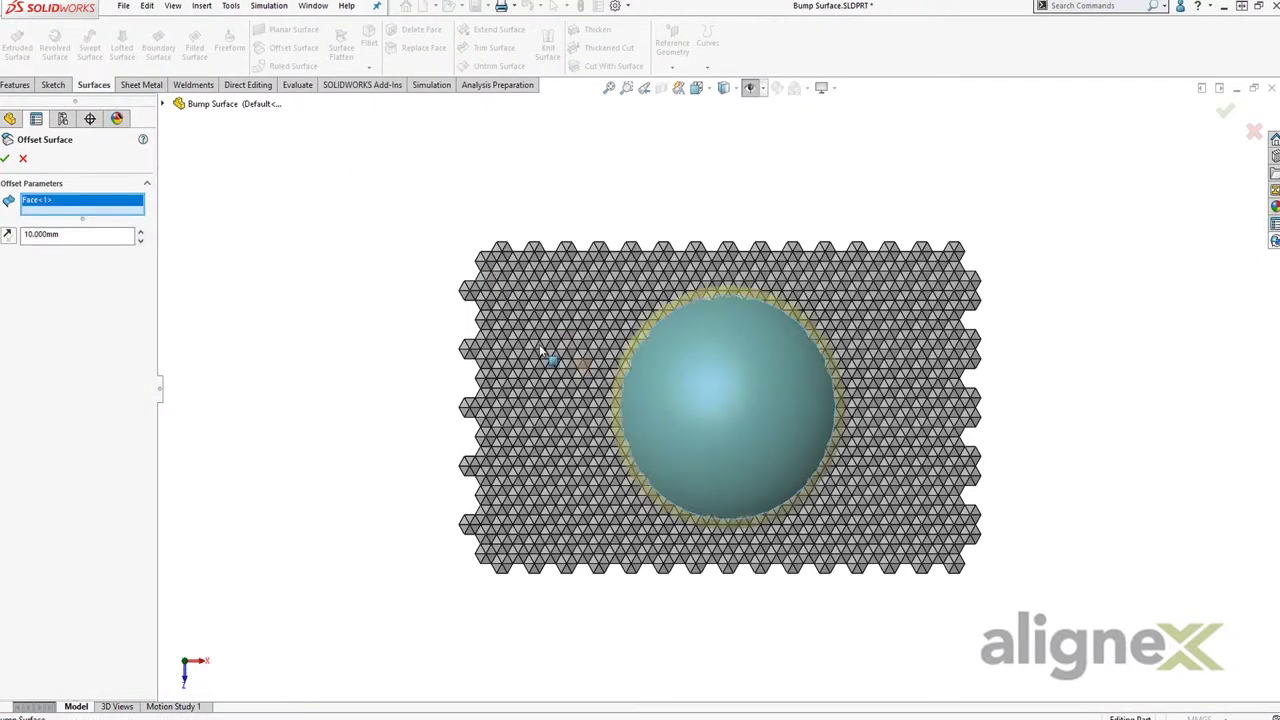
left_click(23, 234)
key("Delete")
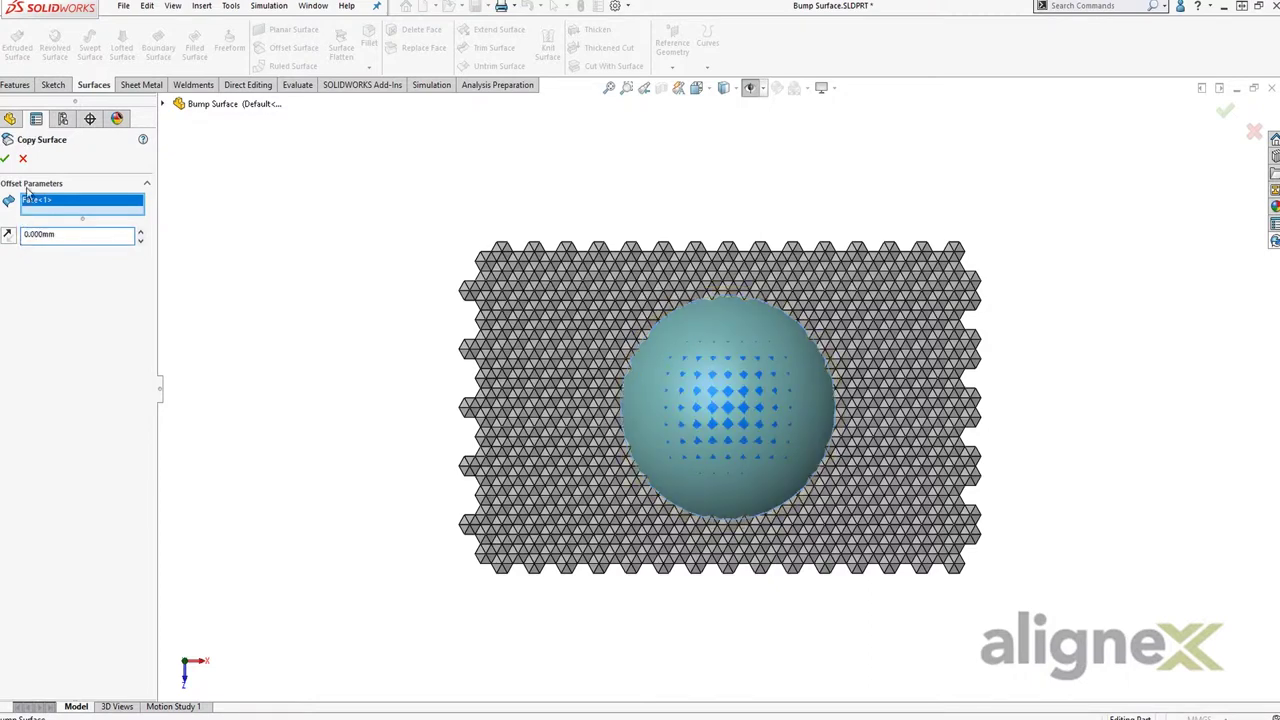
left_click(5, 158)
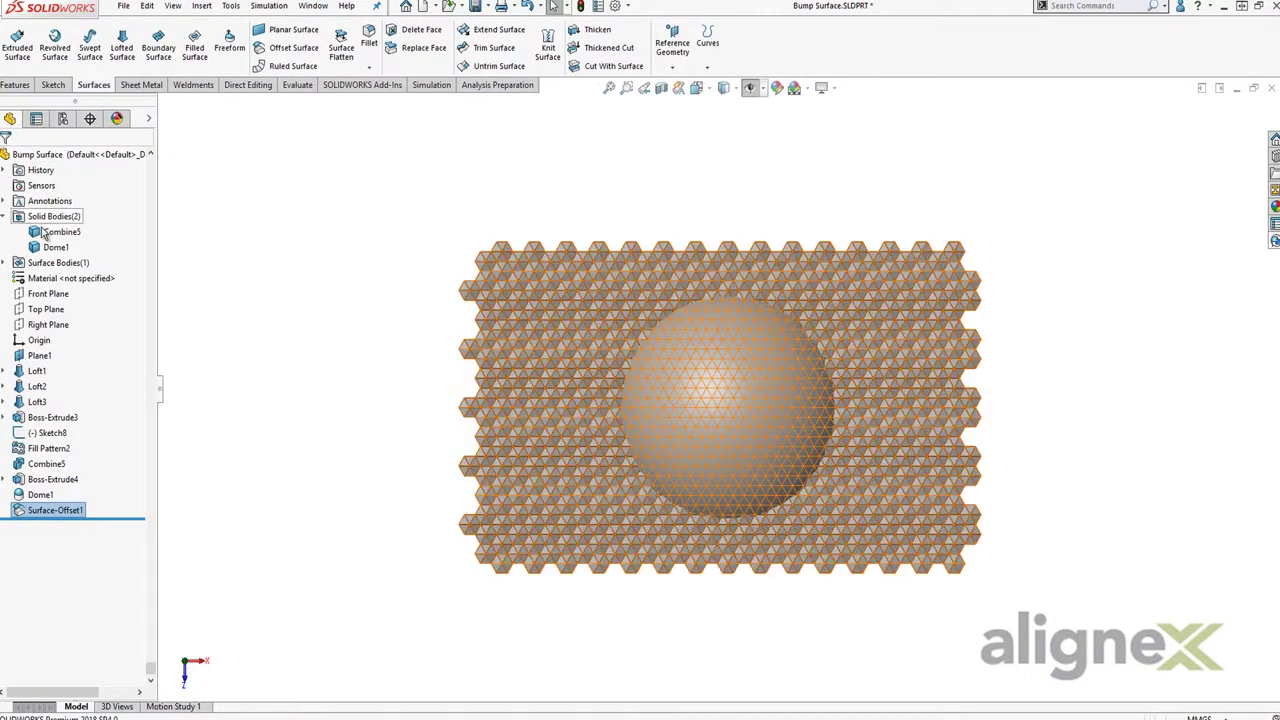
Hide Dome1 and Surface-Offset1, then copy every faceted plate face as a 0 mm offset surface.
left_click(49, 247)
left_click(53, 220)
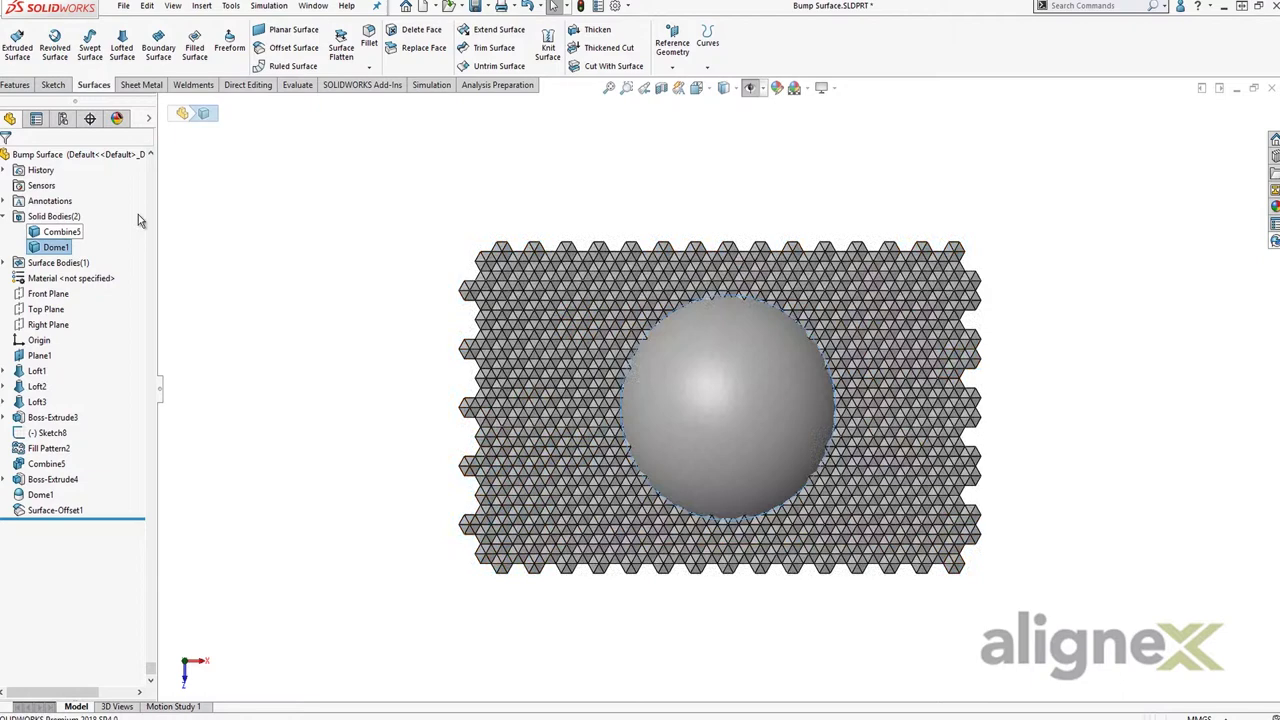
left_click(5, 262)
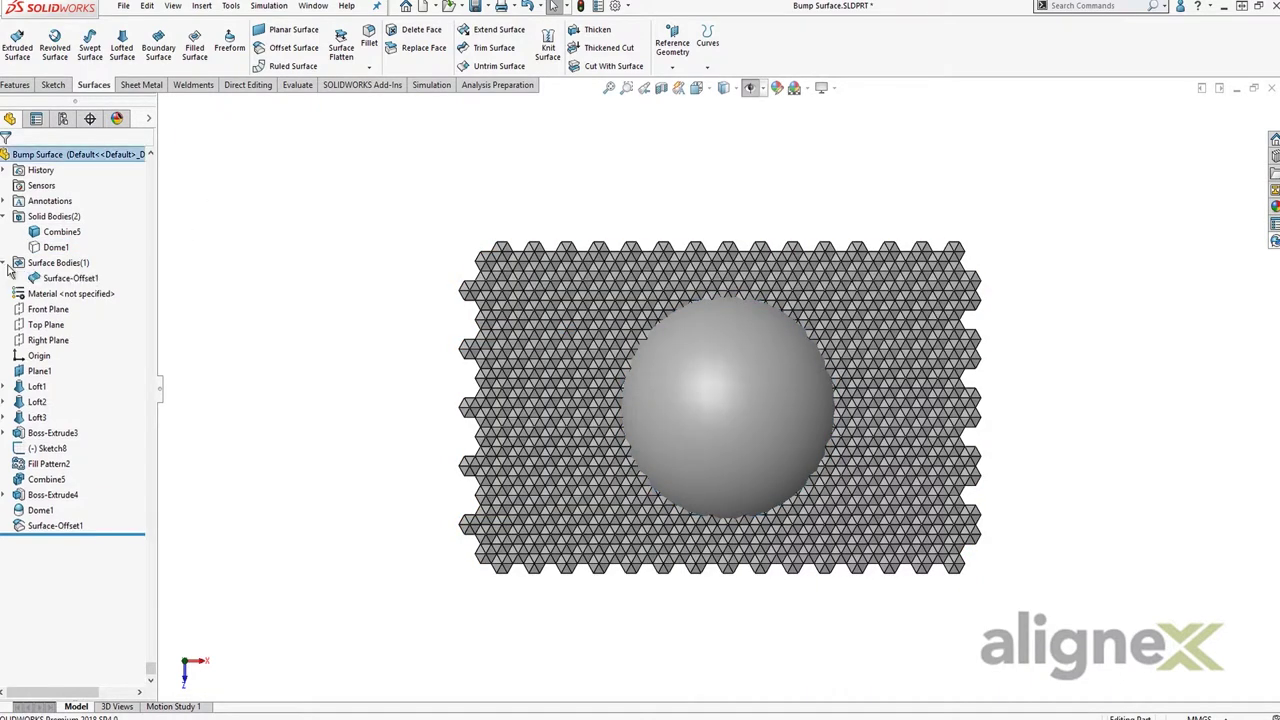
left_click(70, 278)
left_click(47, 251)
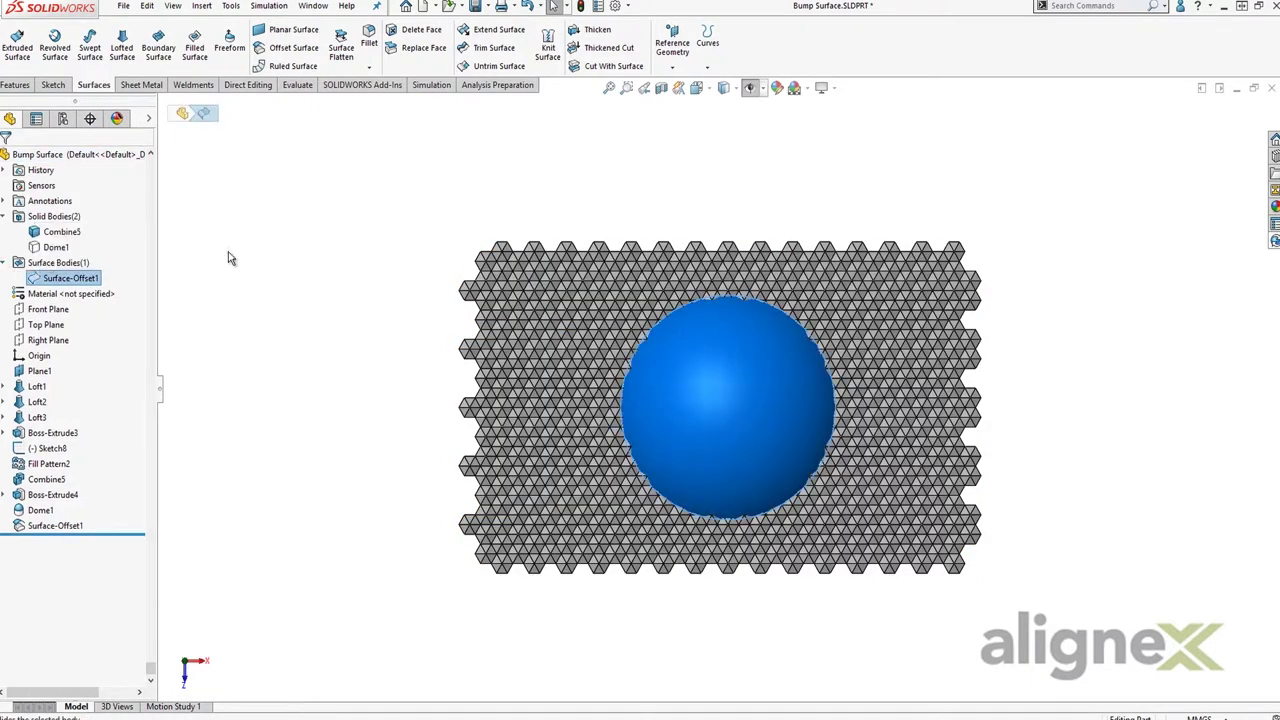
left_click(290, 47)
left_click_drag(347, 227, 1023, 580)
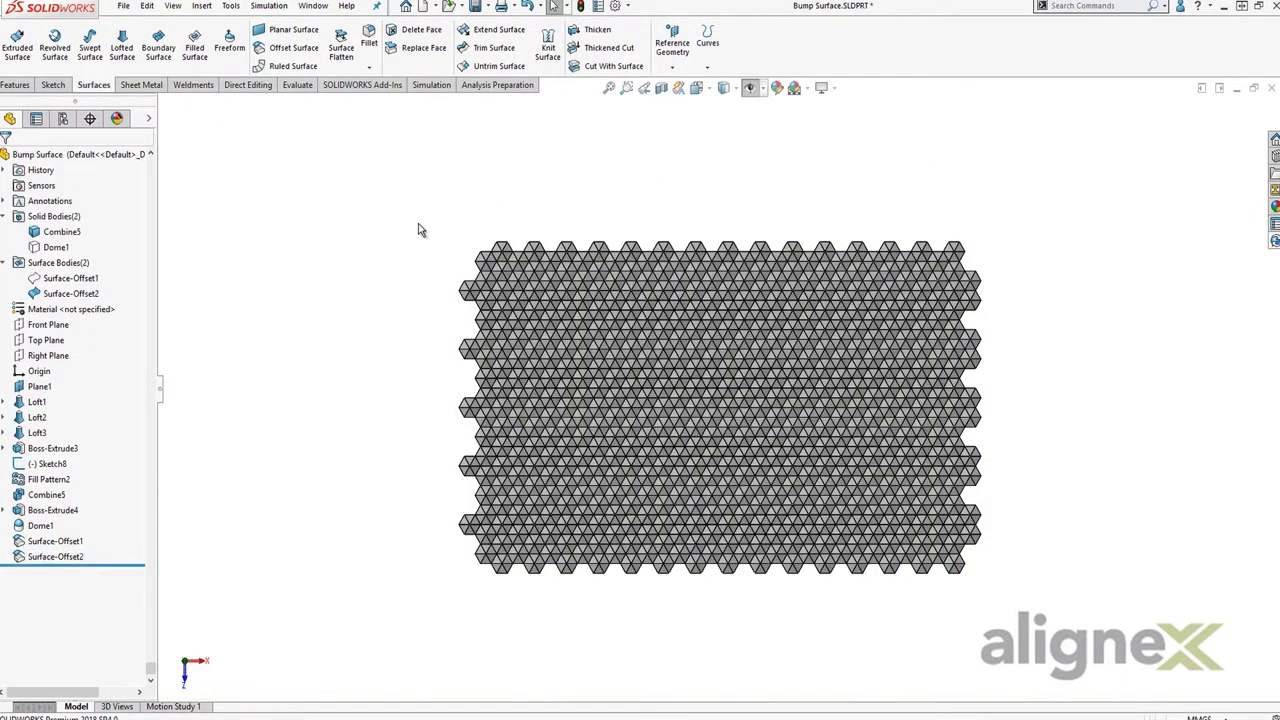
Hide Combine5 and show Surface-Offset1 in isometric view, leaving only the two surface bodies.
left_click(75, 232)
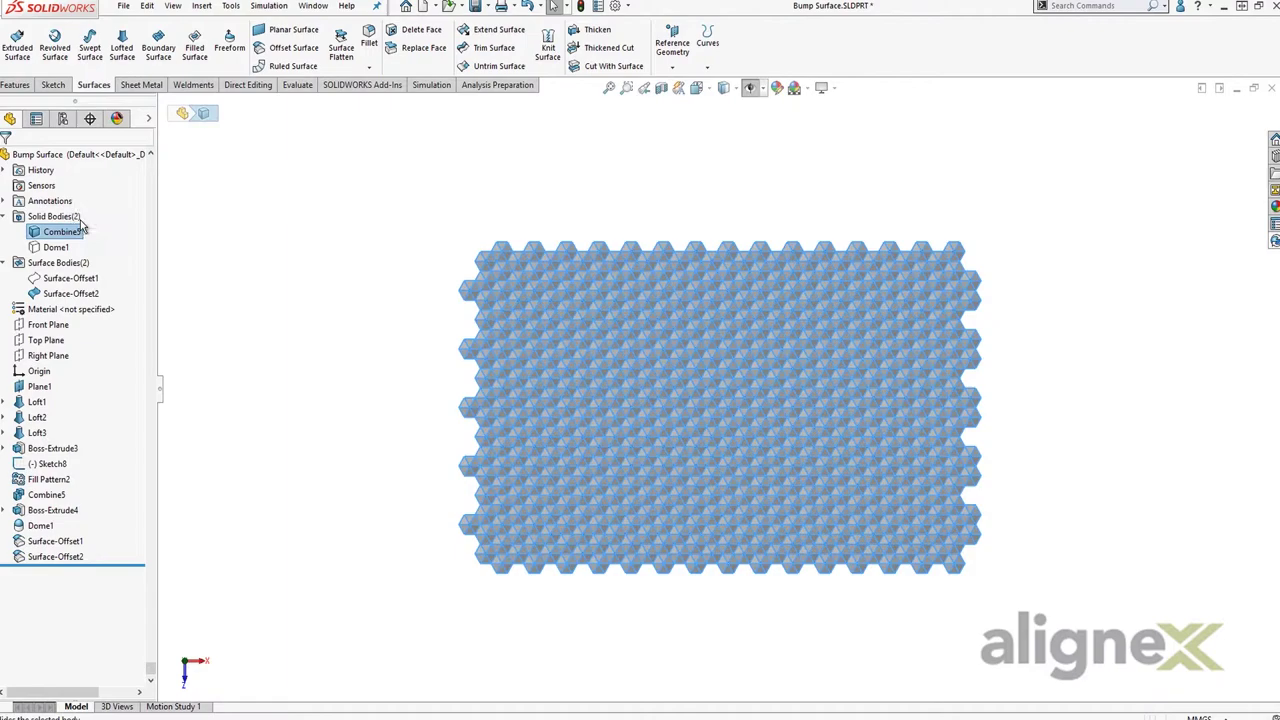
left_click(323, 283)
key("ctrl+7")
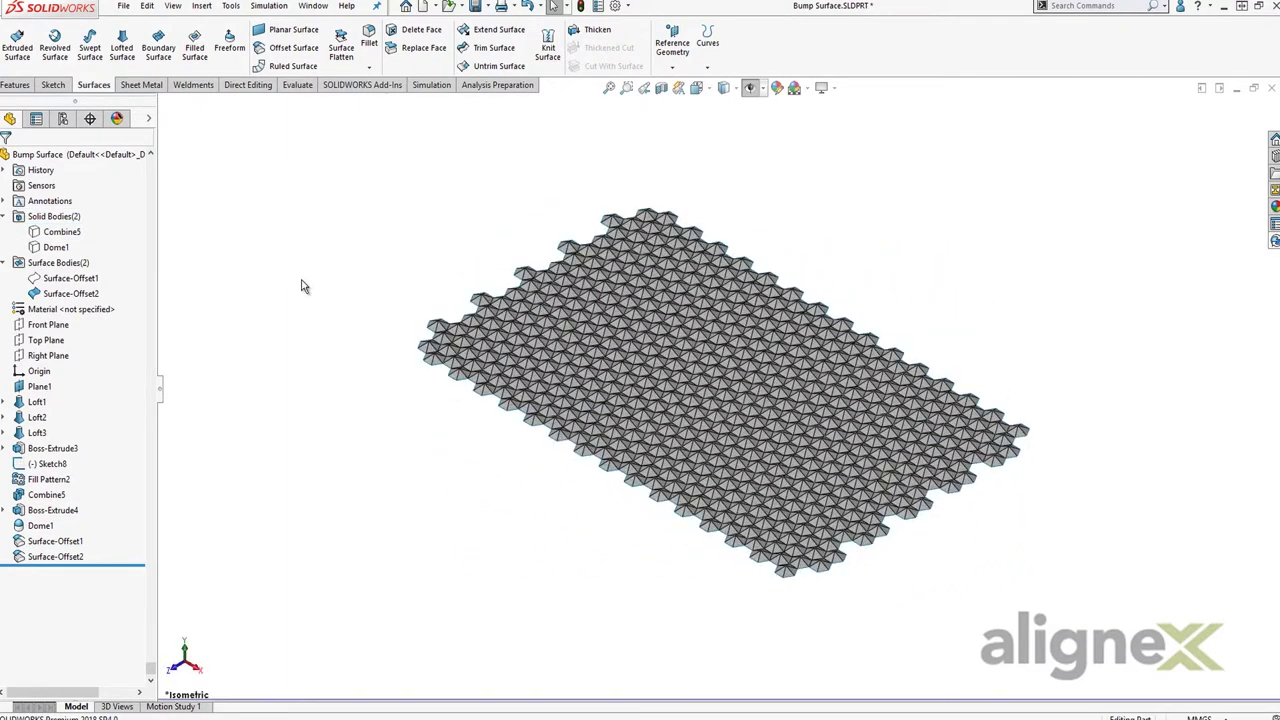
left_click(72, 278)
left_click(95, 244)
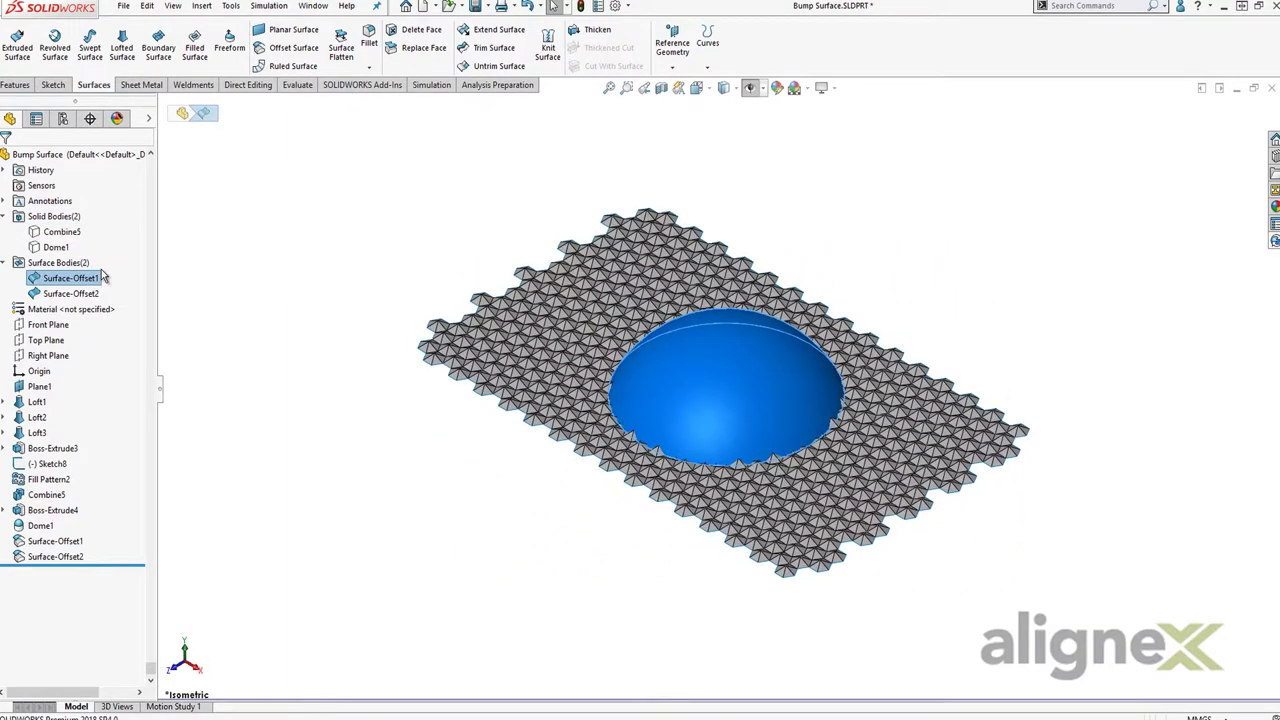
left_click(181, 263)
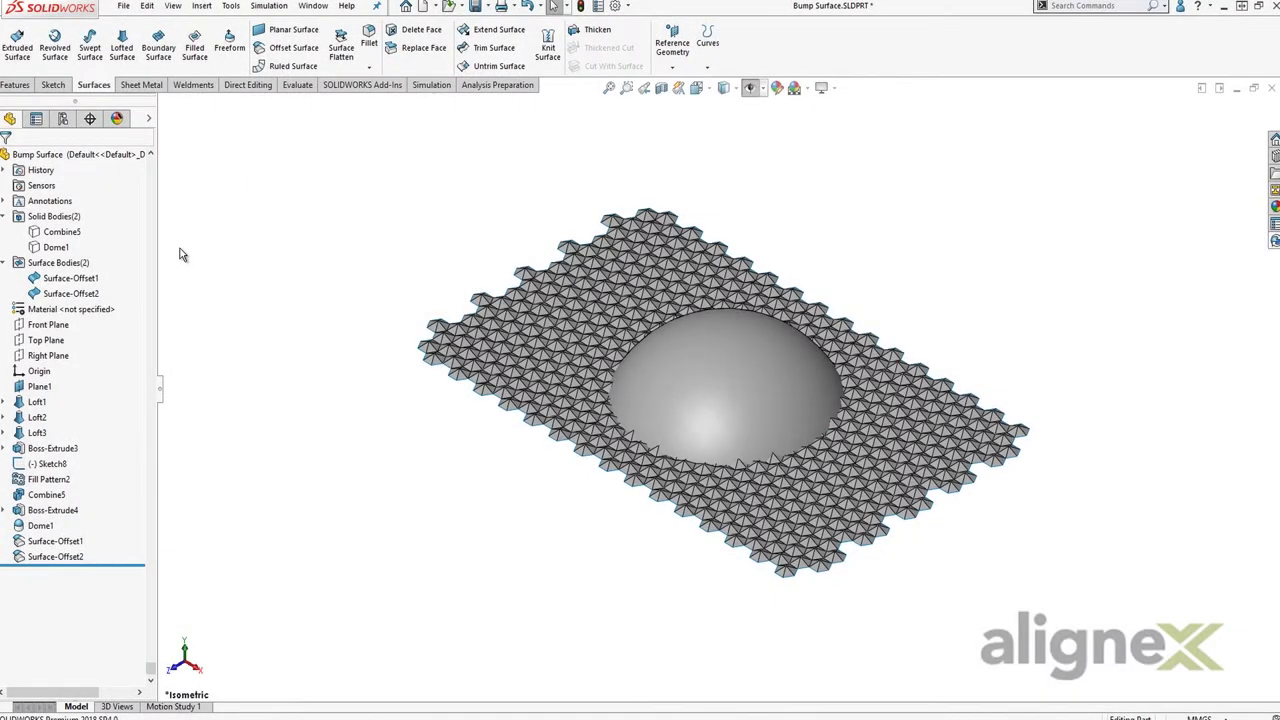
left_click(202, 6)
mouse_move(298, 63)
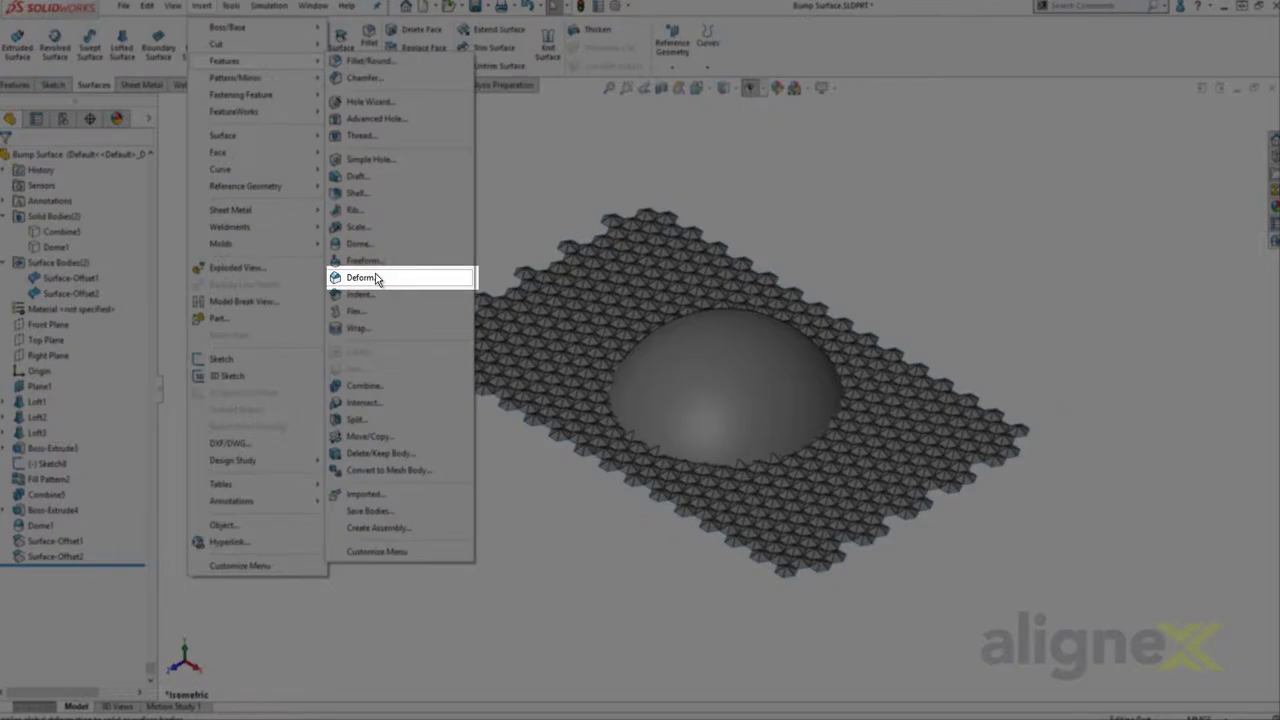
Start a surface-push Deform along the Top Plane direction with a selected body as tool.
left_click(376, 279)
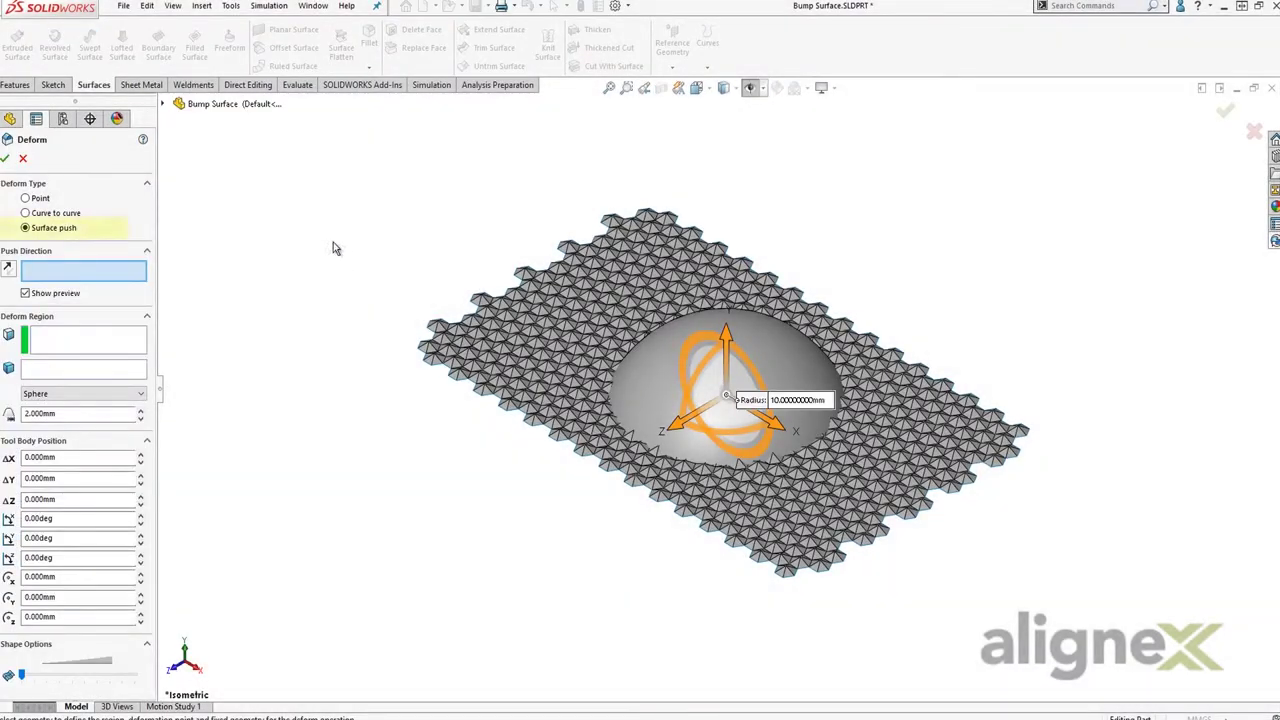
left_click(166, 104)
left_click(215, 228)
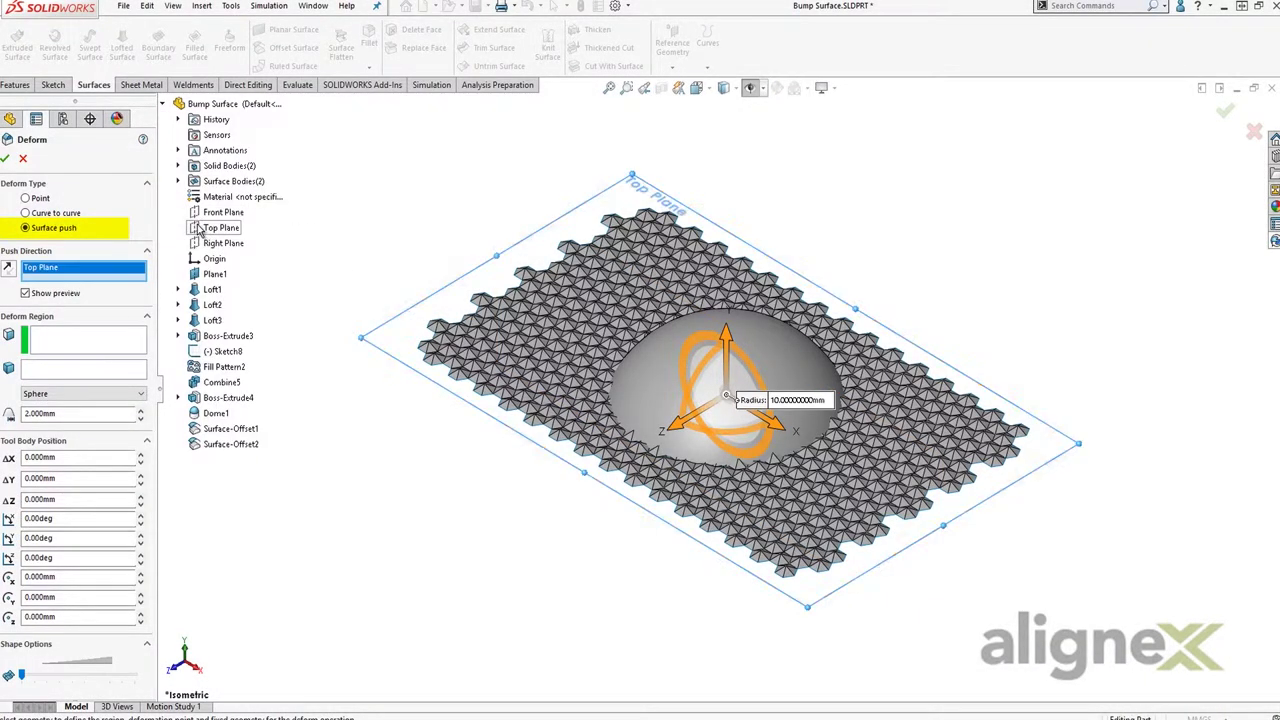
left_click(70, 396)
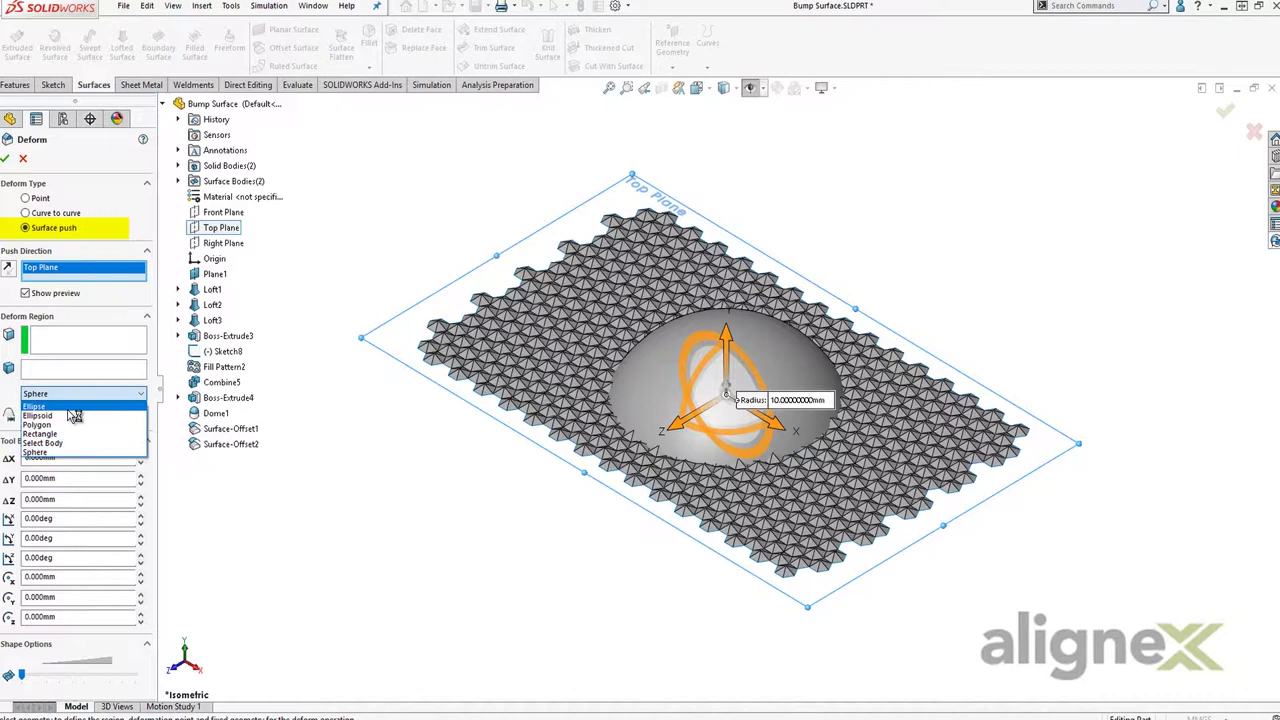
left_click(70, 447)
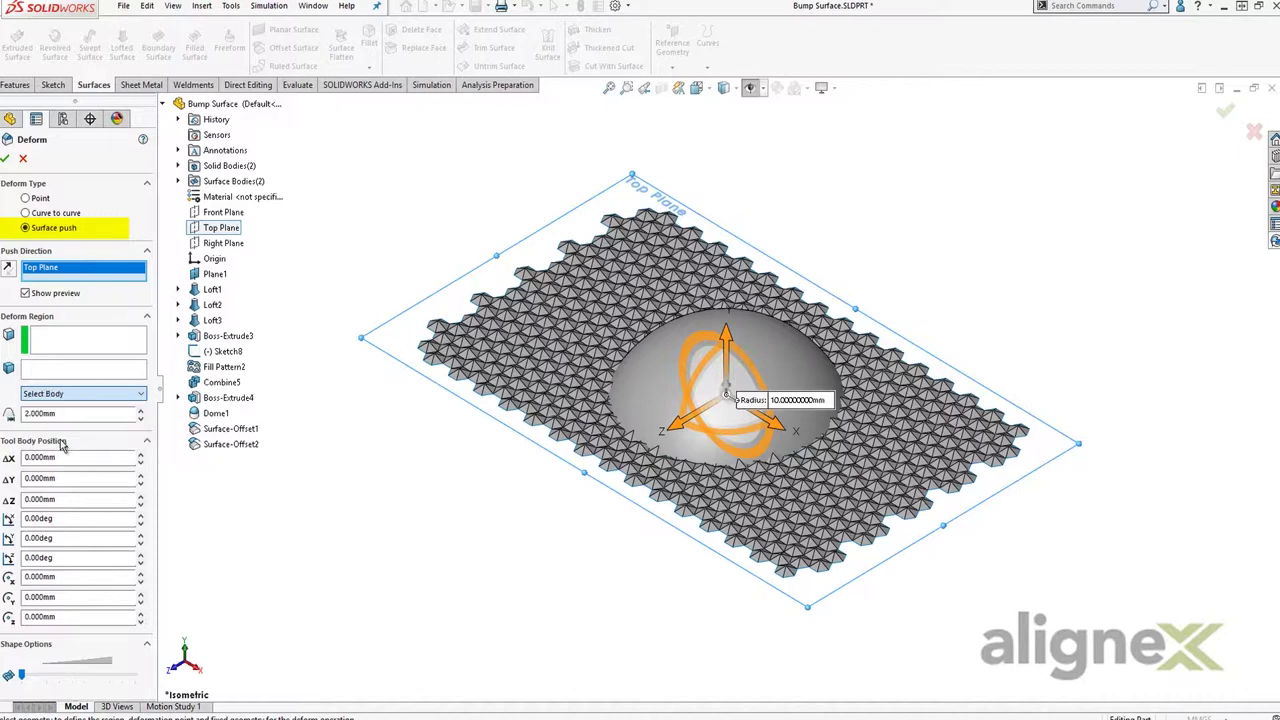
Deform Surface-Offset2 using Surface-Offset1 as tool, checking the dome's left edge from the front.
left_click(70, 373)
left_click(450, 350)
left_click(450, 350)
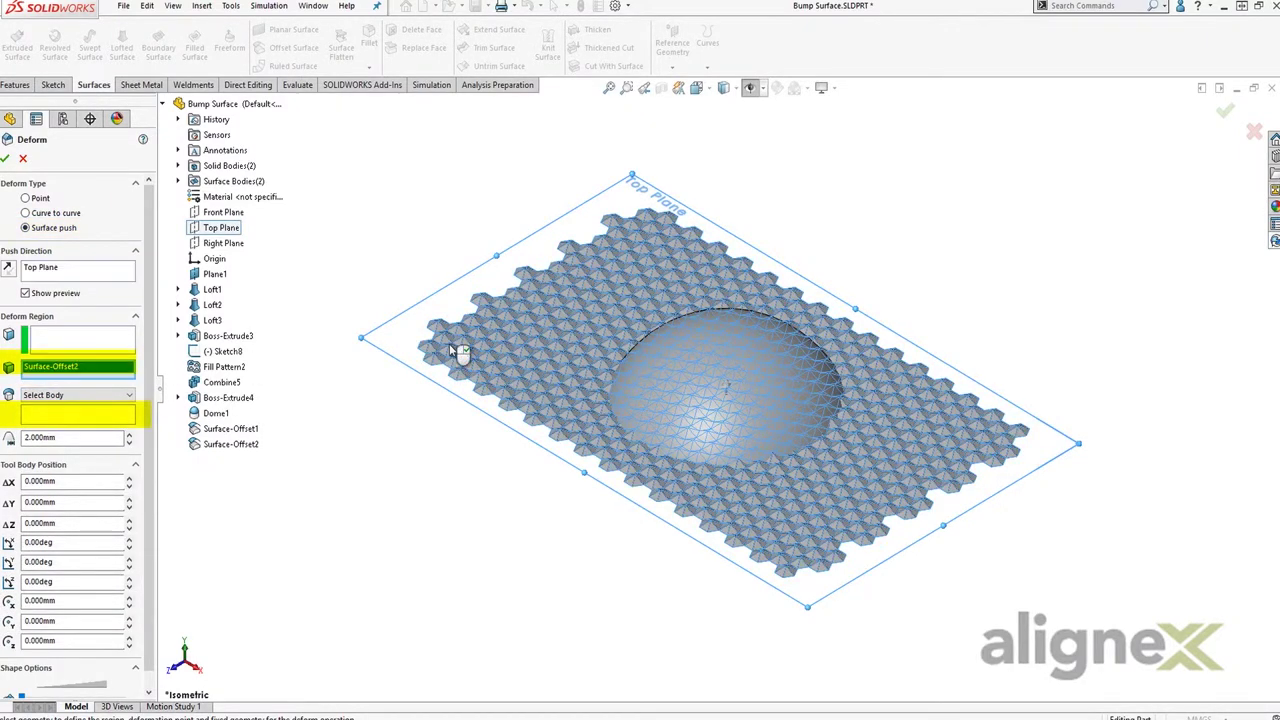
left_click(110, 418)
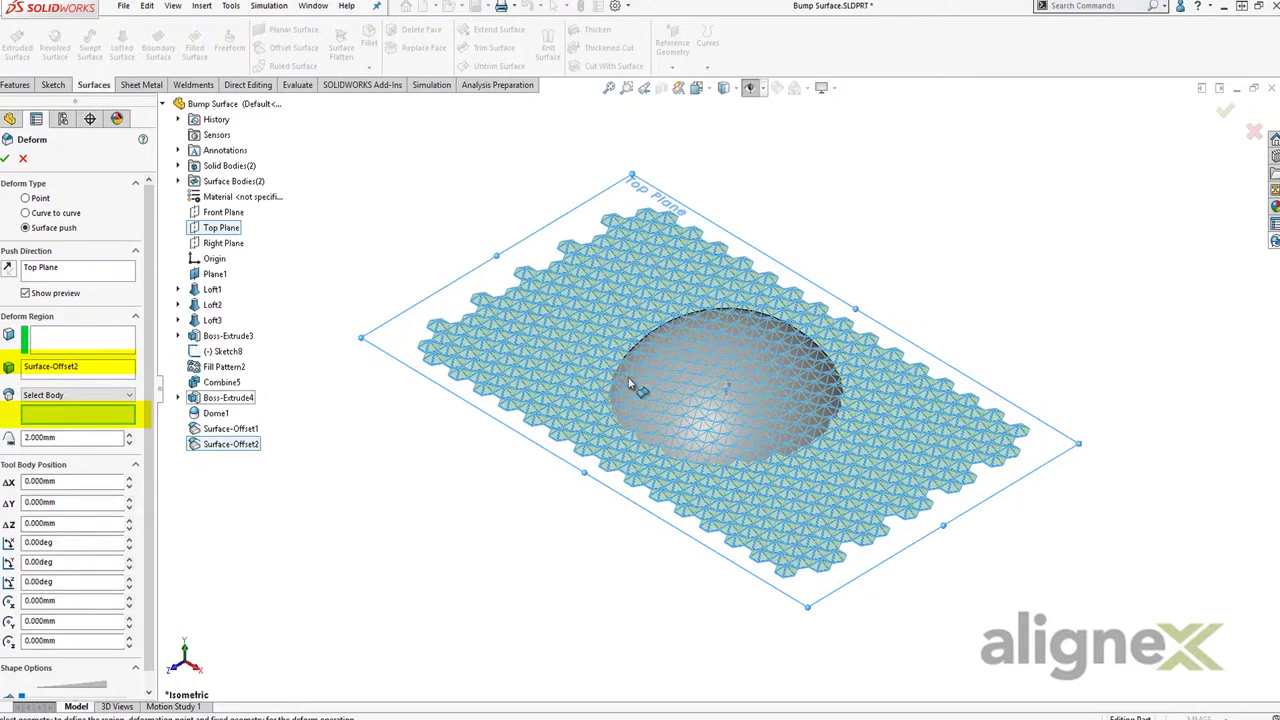
left_click(705, 395)
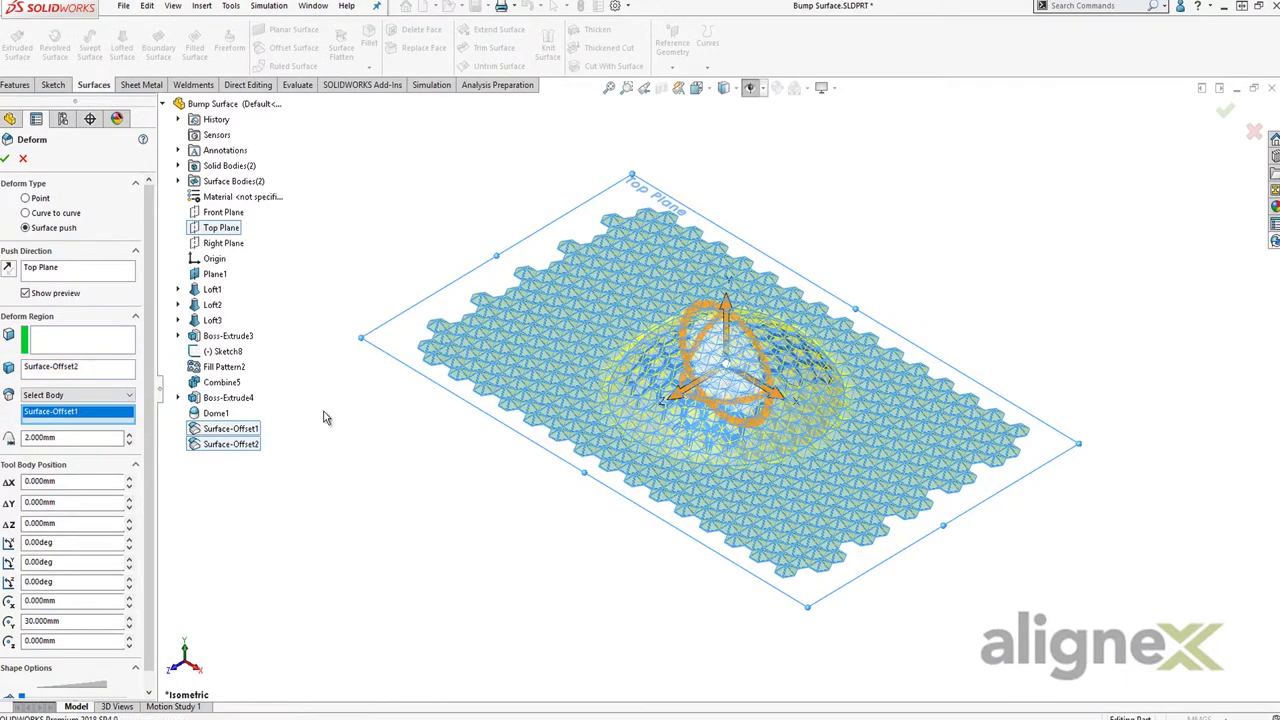
key("space")
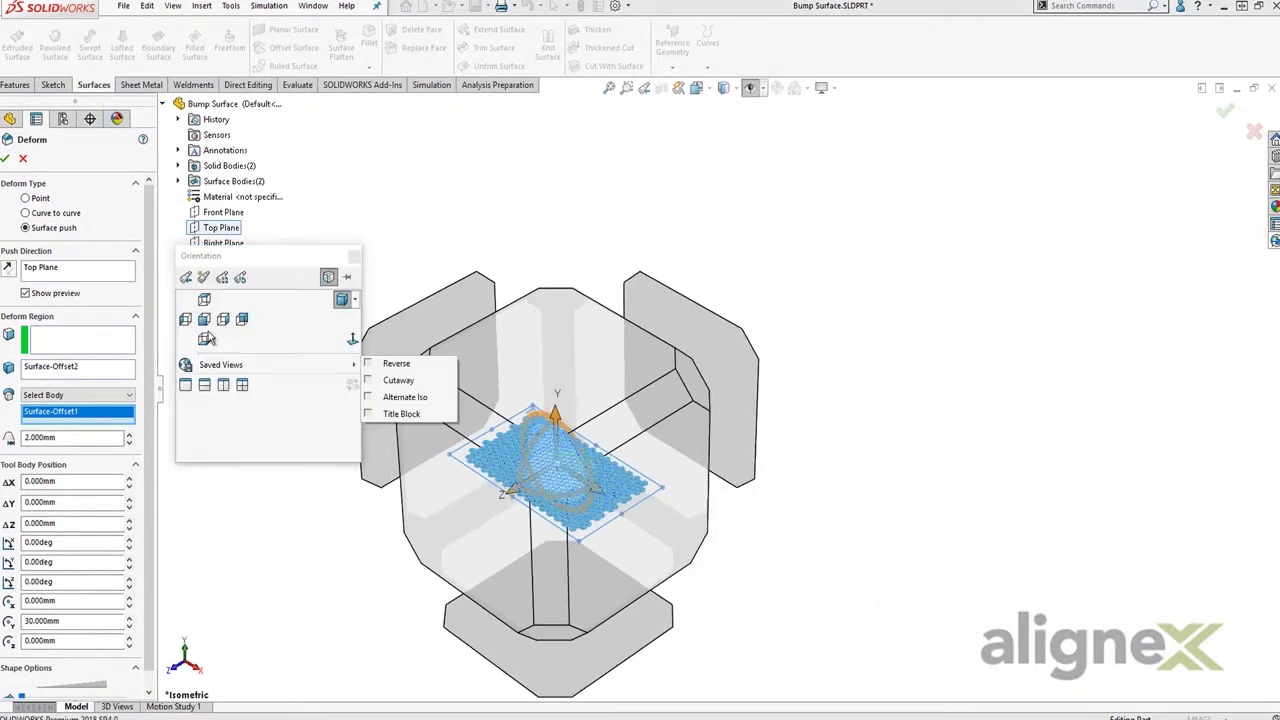
left_click(535, 374)
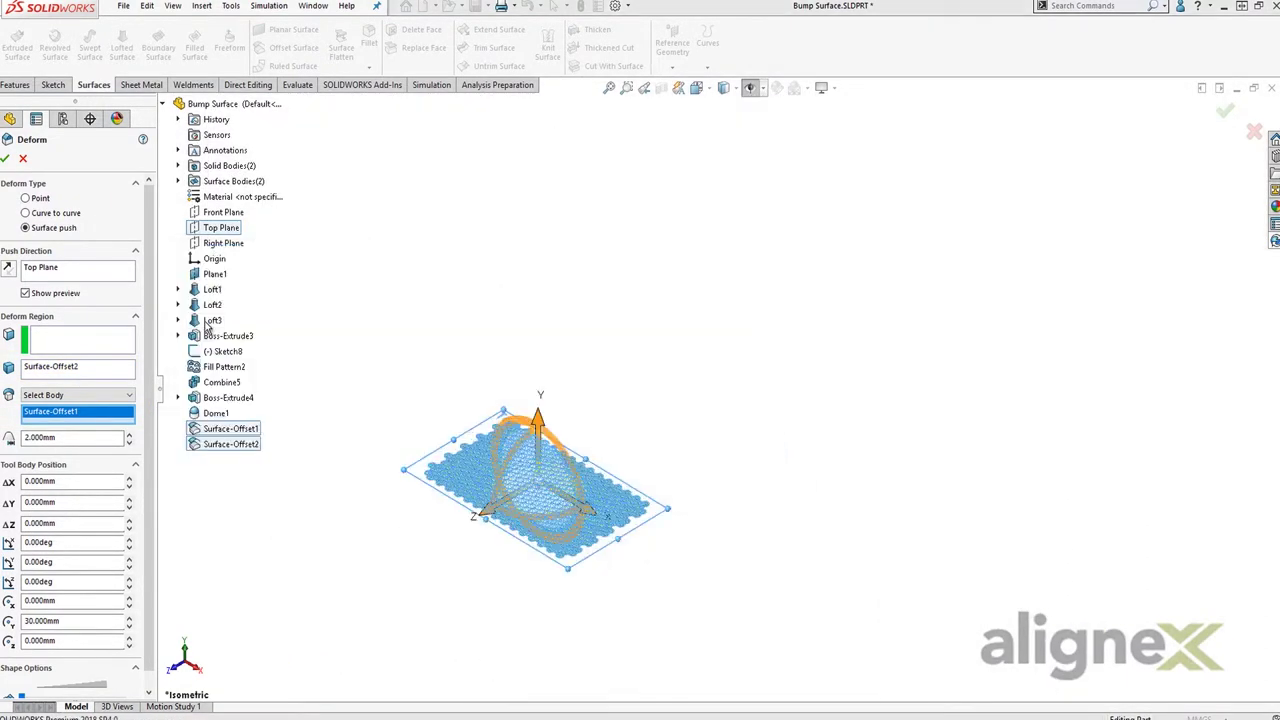
left_click(626, 88)
left_click_drag(531, 331, 675, 484)
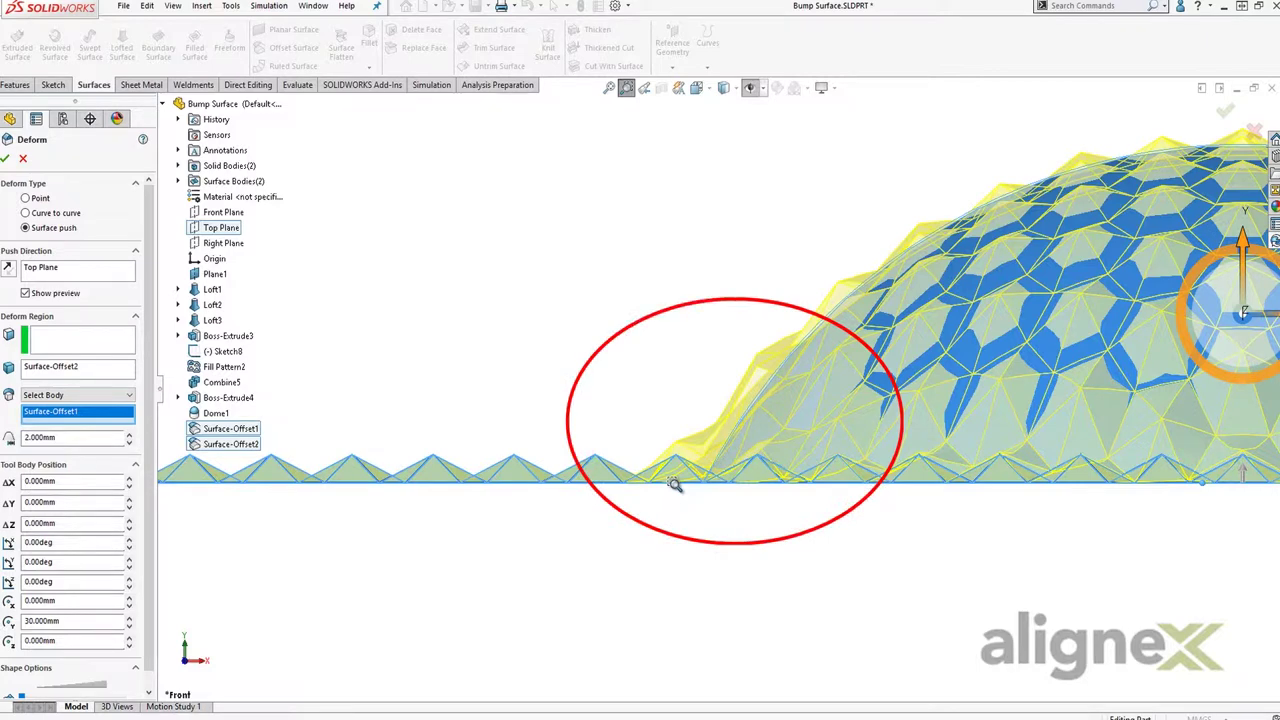
Try deform deviation values of 10, 5 and 1 mm, dismissing the too-small warning.
double_click(88, 438)
type("10")
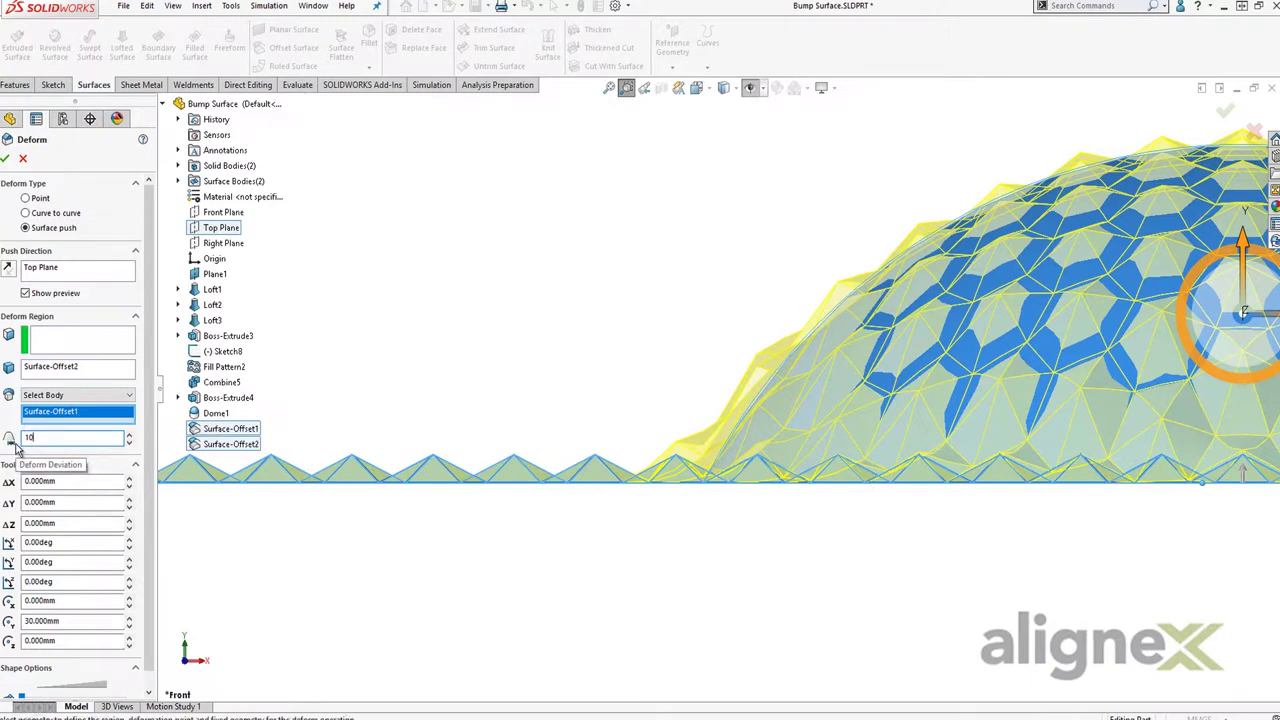
key("Return")
double_click(55, 438)
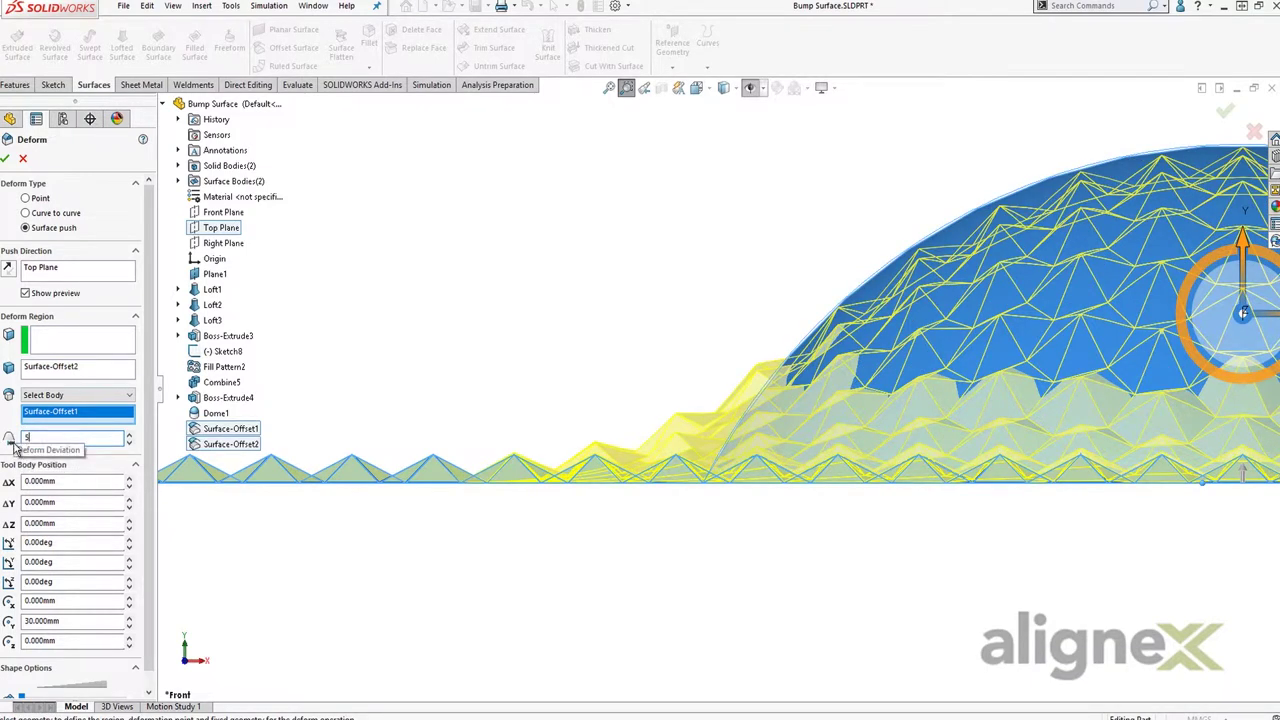
key("Return")
double_click(68, 438)
type("1")
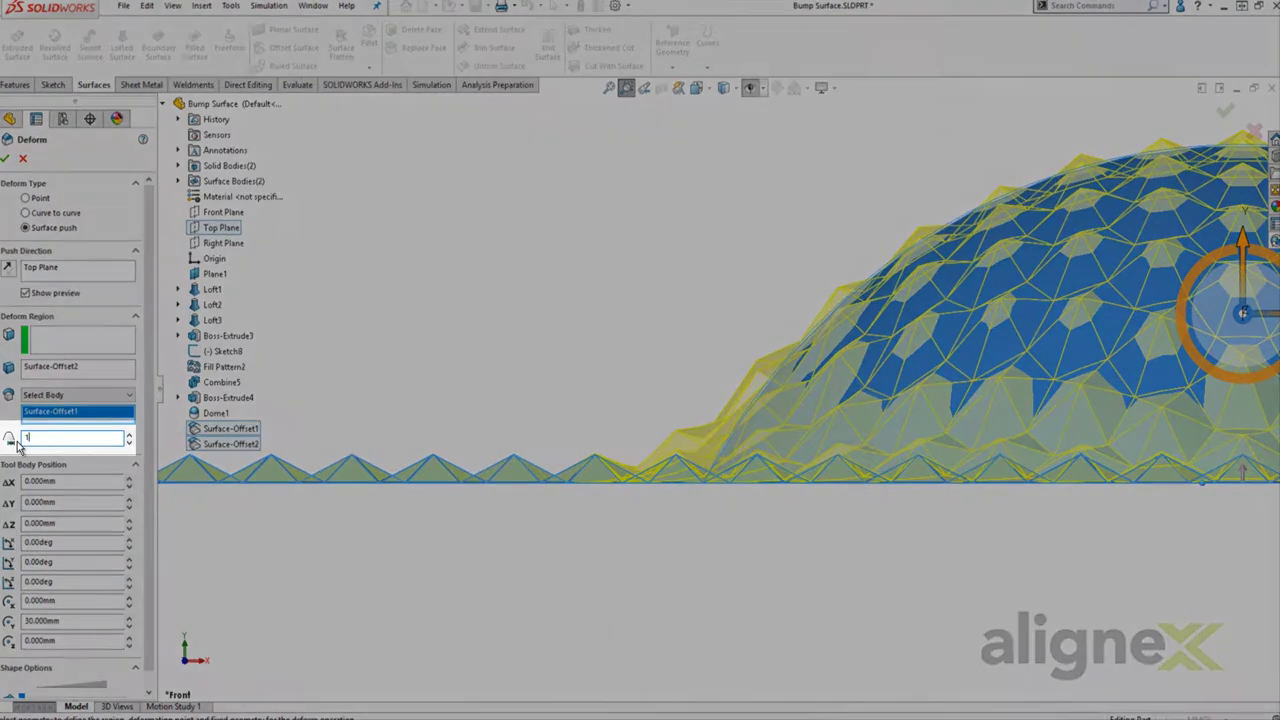
key("Return")
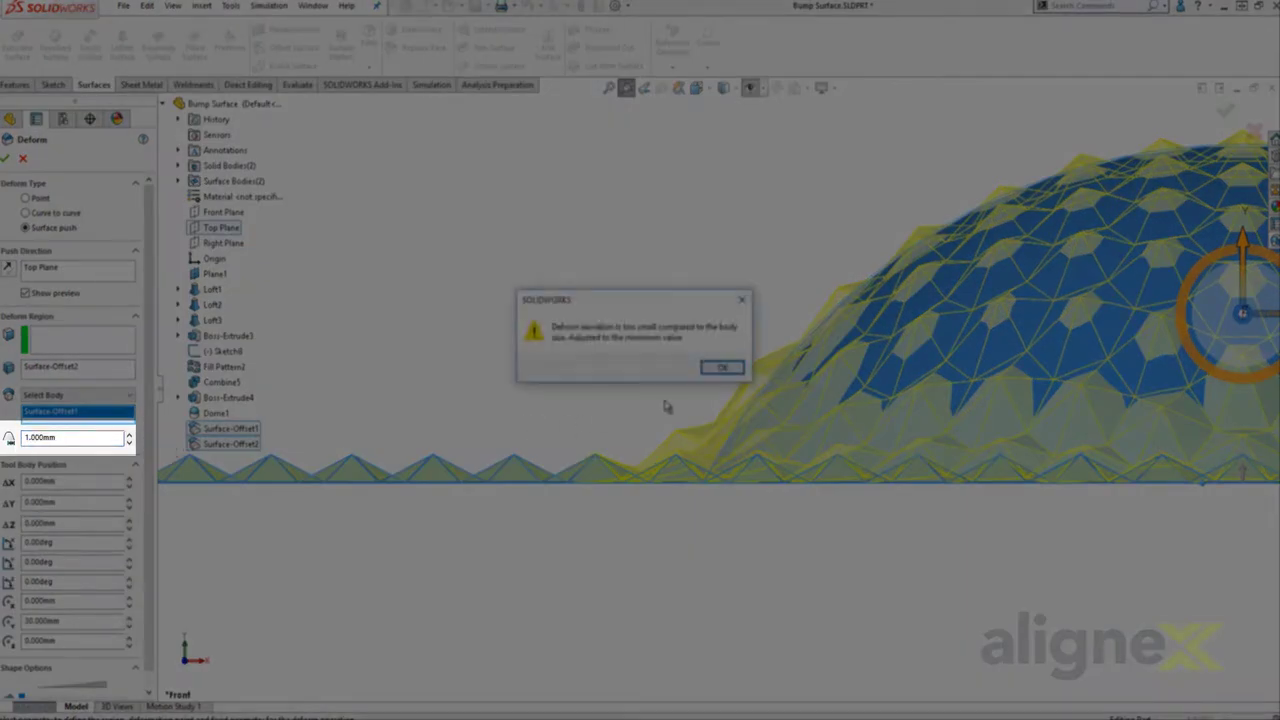
left_click(727, 401)
Set the deform deviation back to 2 mm and accept Deform1.
left_click_drag(98, 438, 18, 455)
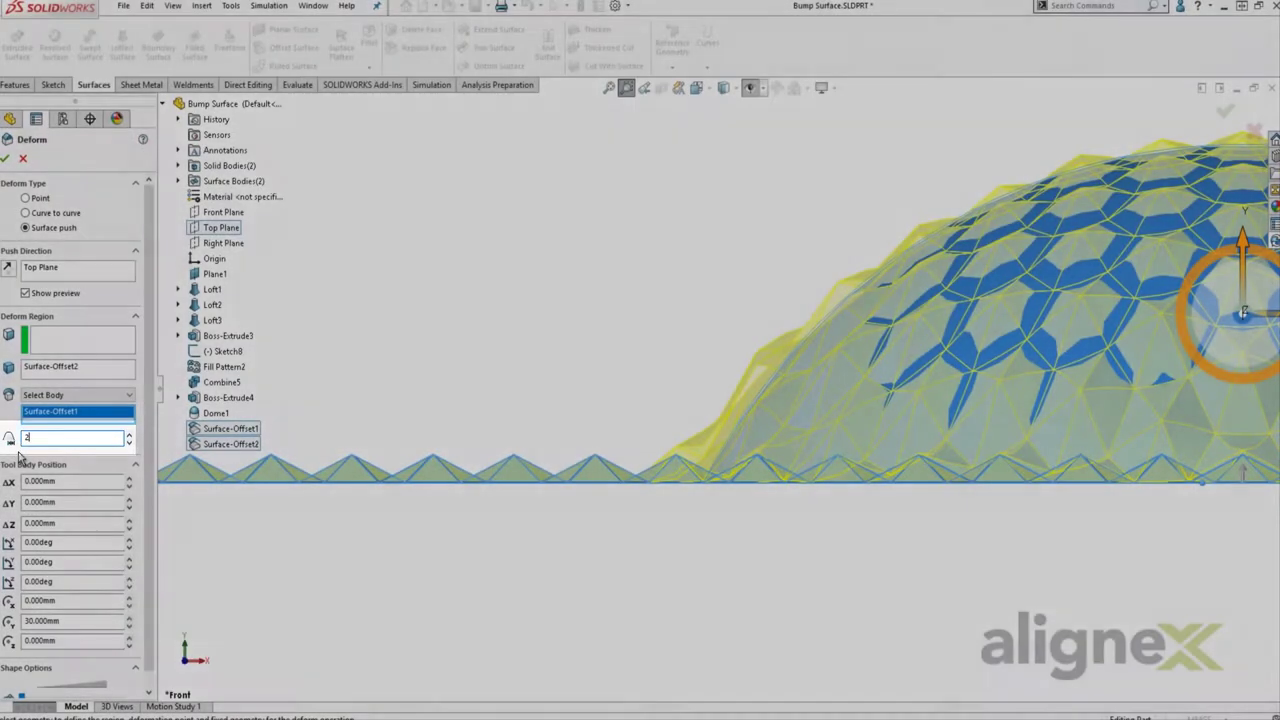
key("Return")
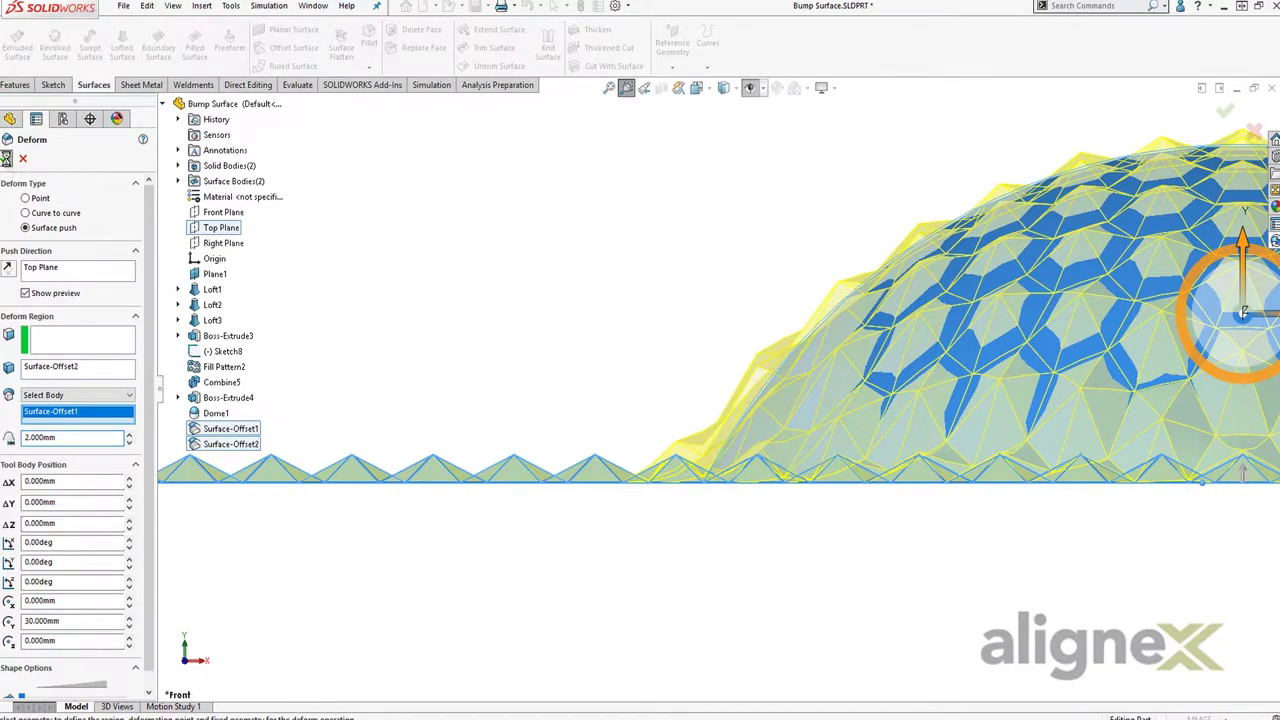
left_click(6, 158)
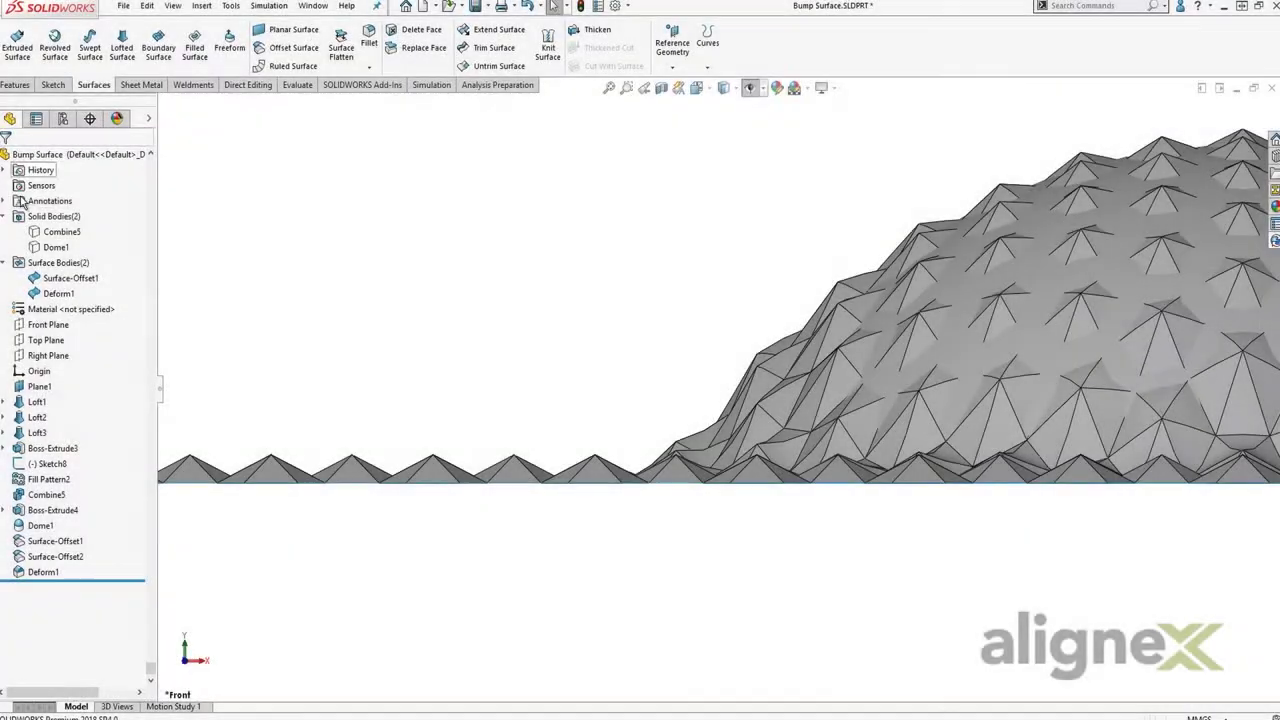
Hide Surface-Offset1 and trim the deformed mesh with Sketch10's circle, keeping the dome region.
left_click(55, 277)
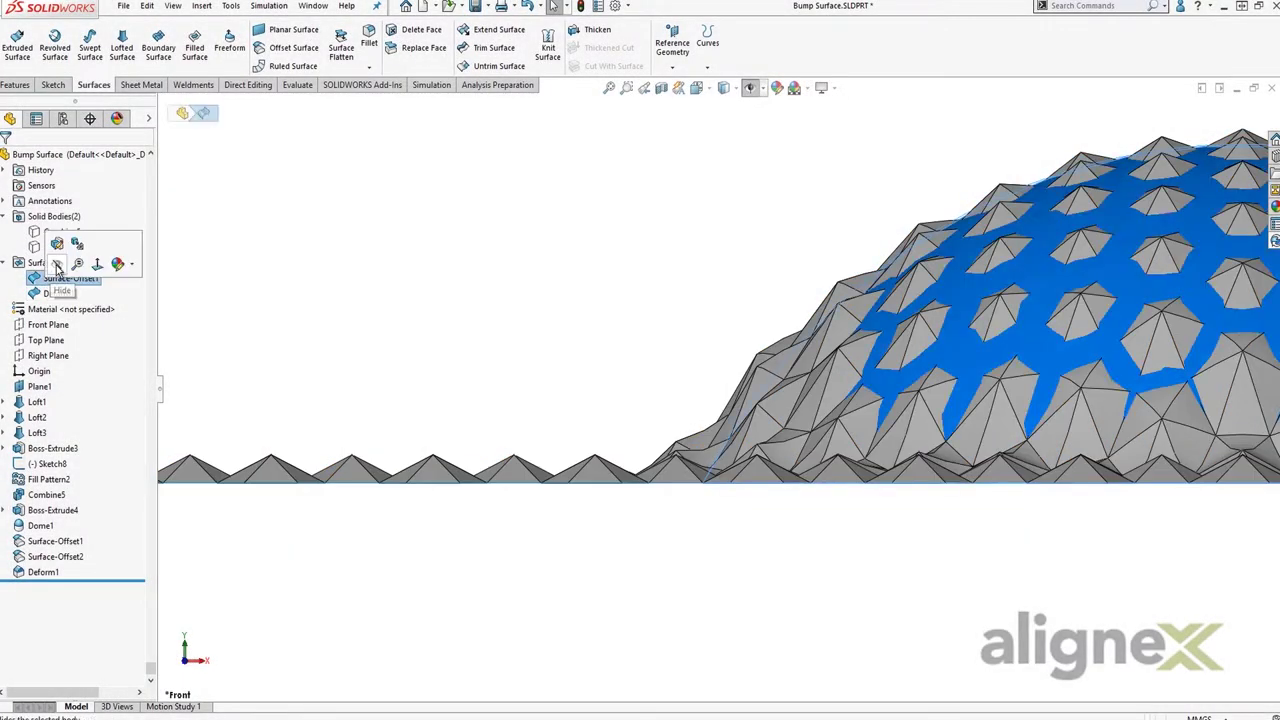
left_click(57, 266)
key("ctrl+7")
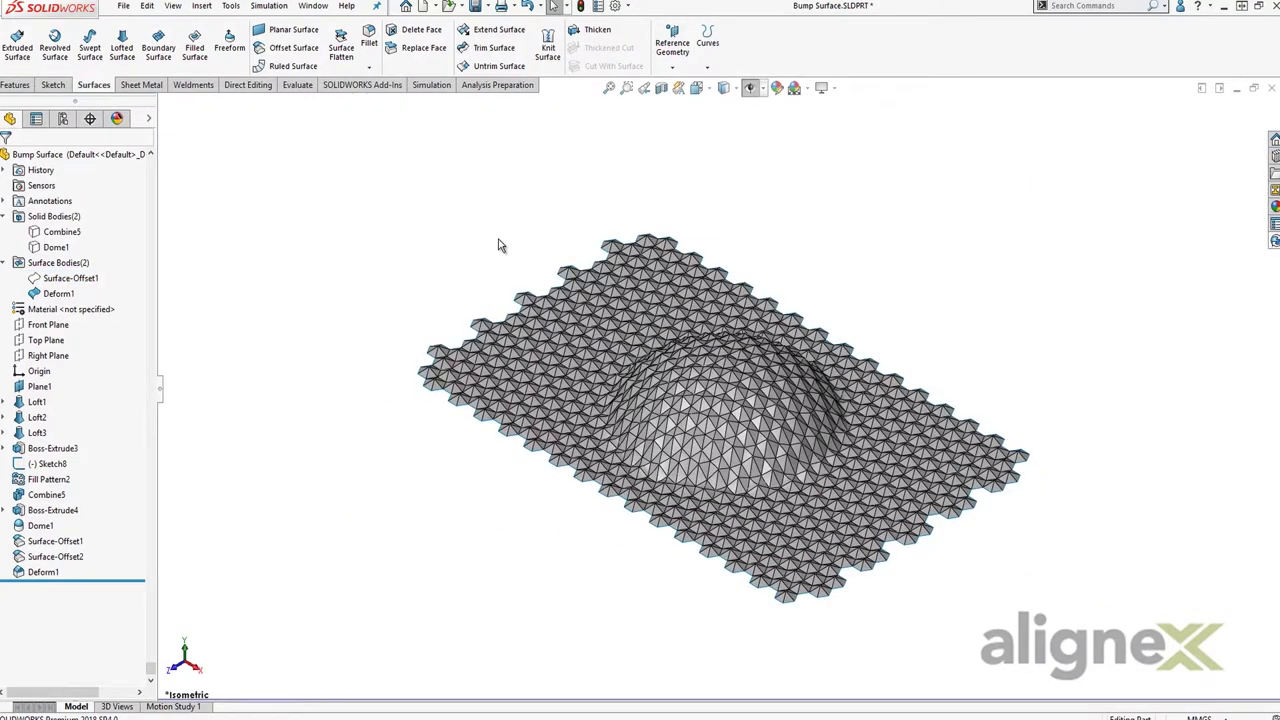
left_click(6, 511)
left_click(56, 525)
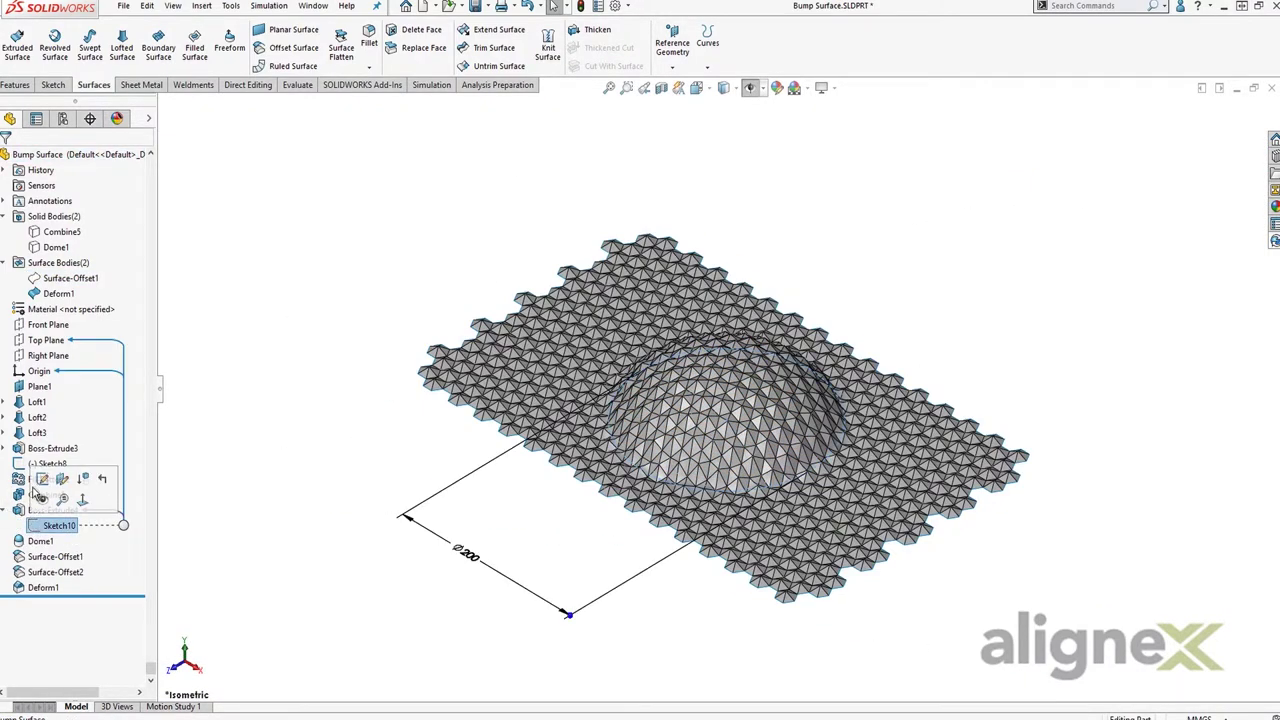
left_click(493, 48)
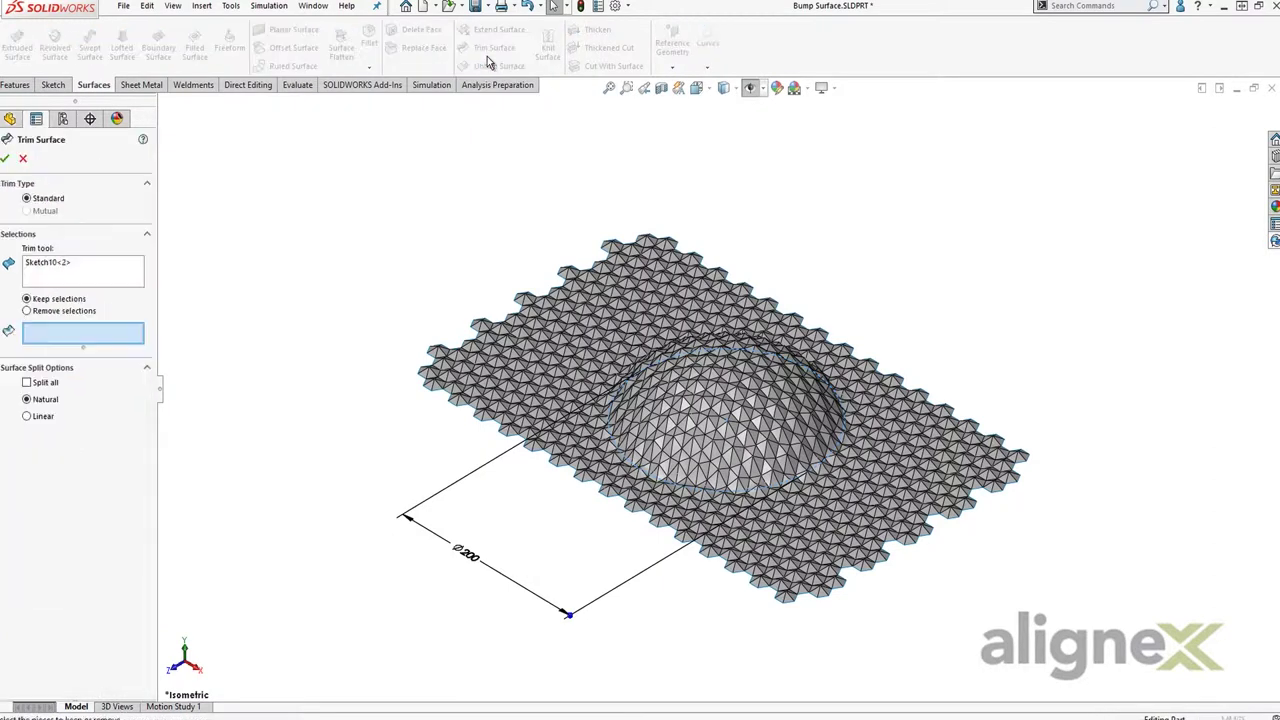
left_click(656, 437)
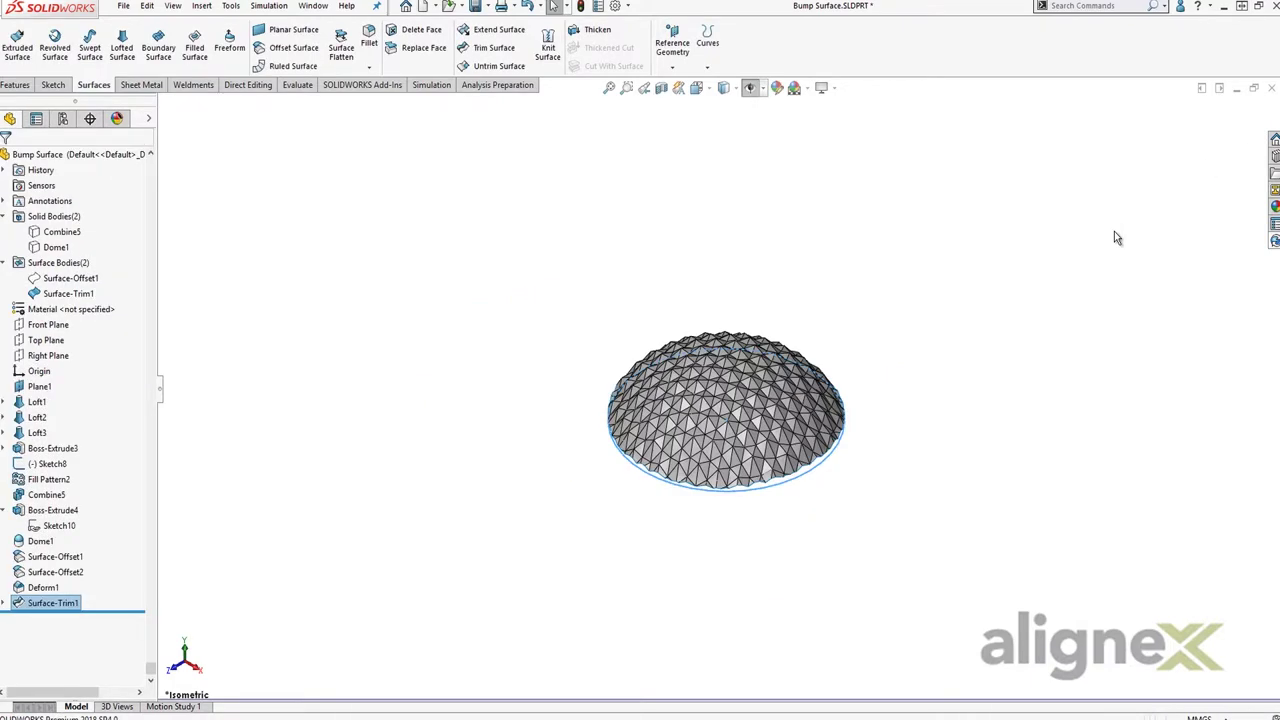
Extrude the Sketch10 circle Up To Surface-Trim1, creating solid body Boss-Extrude5.
left_click(57, 527)
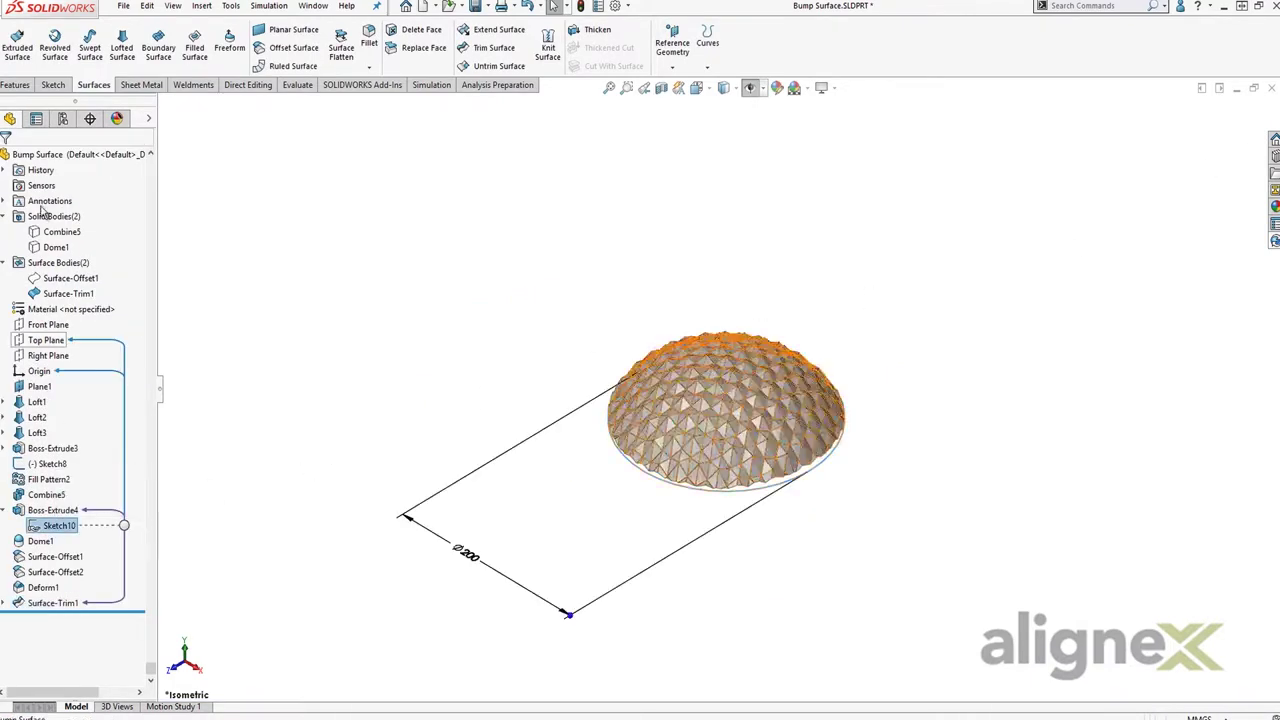
left_click(16, 84)
left_click(22, 52)
left_click(80, 243)
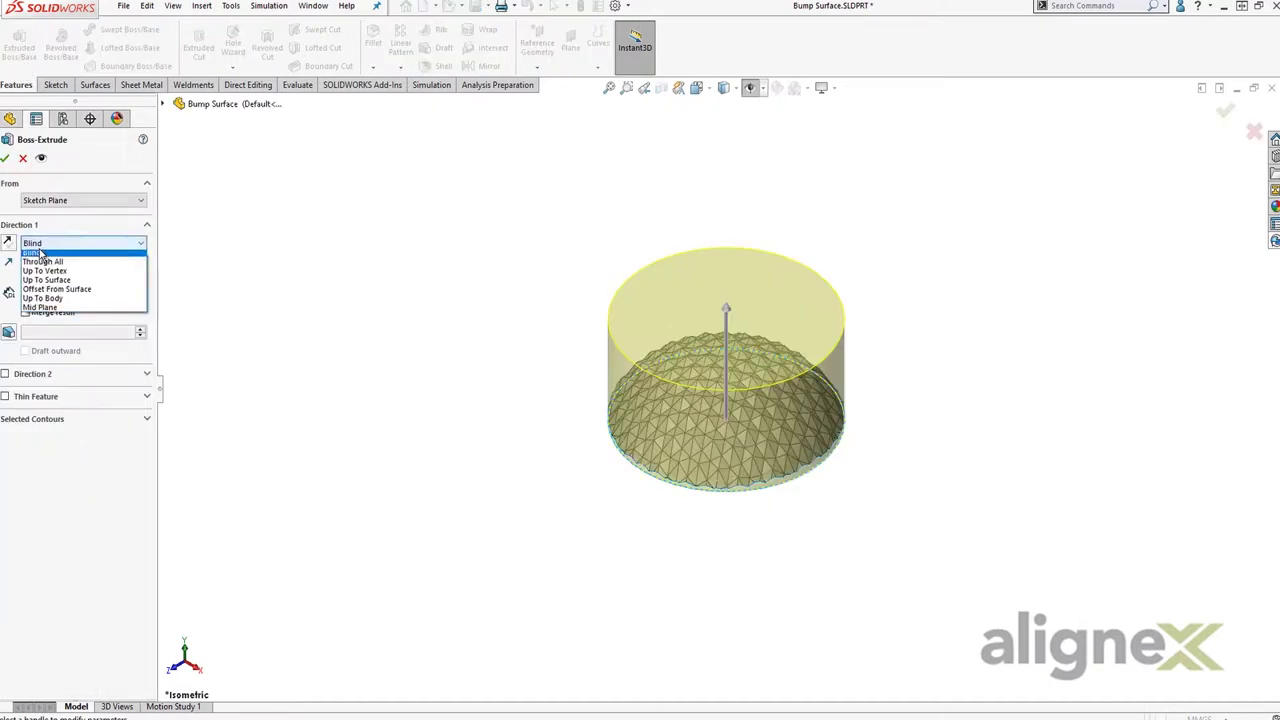
left_click(62, 285)
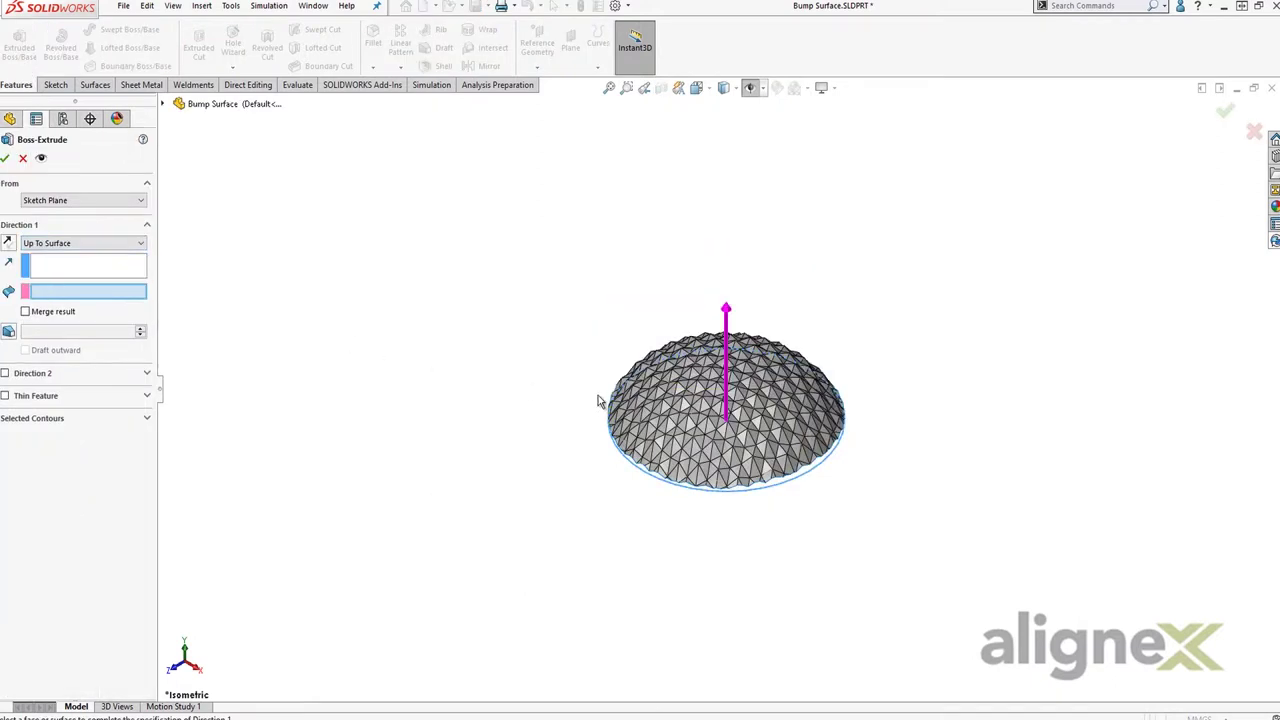
left_click(650, 402)
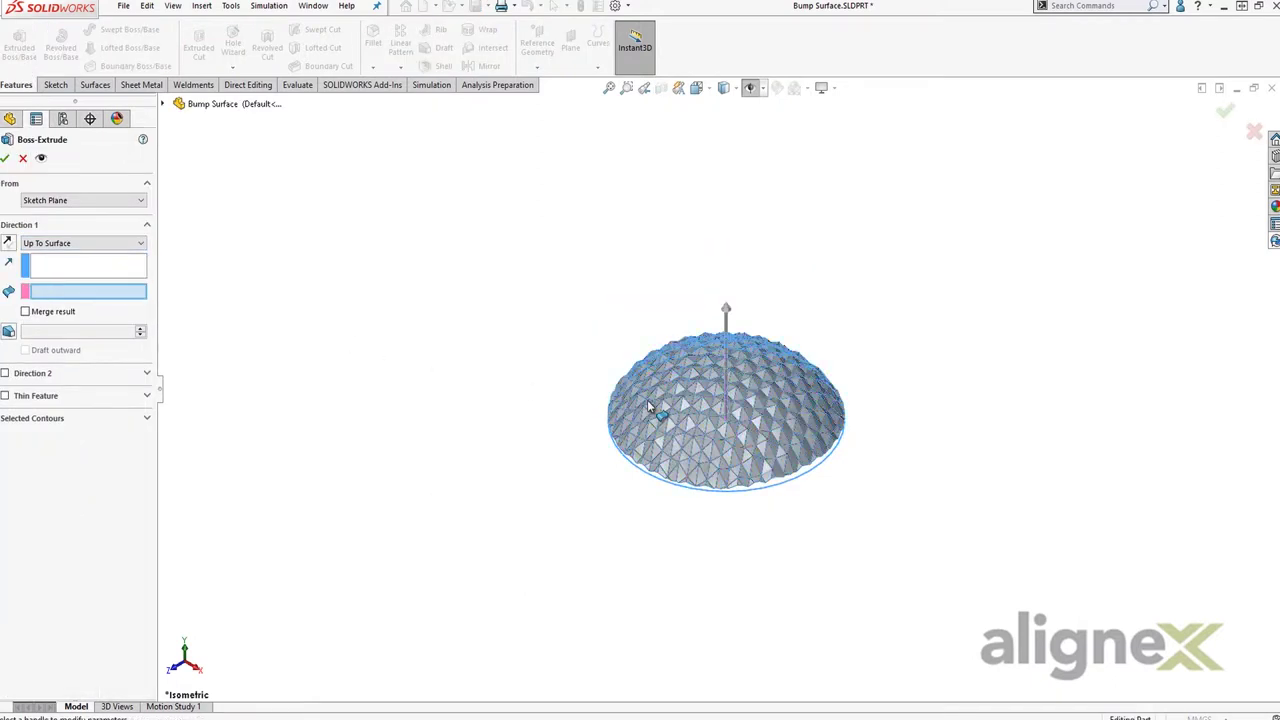
left_click(1219, 116)
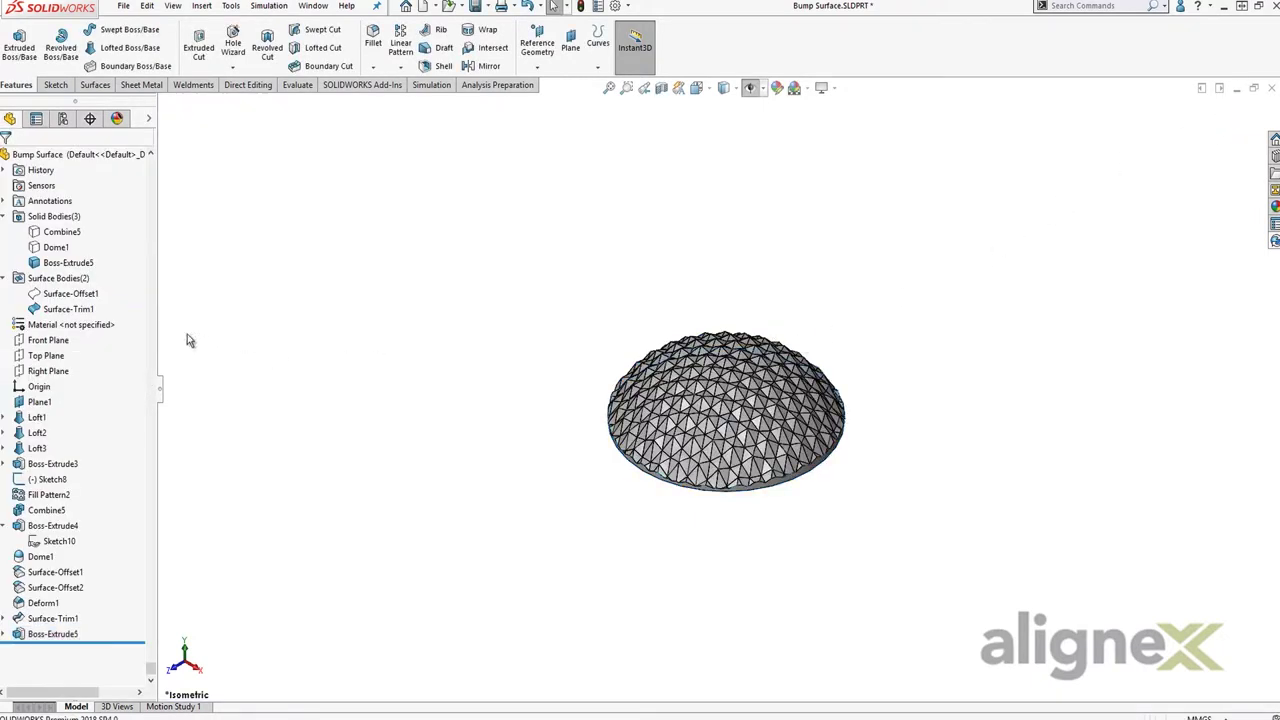
left_click(68, 262)
left_click(152, 242)
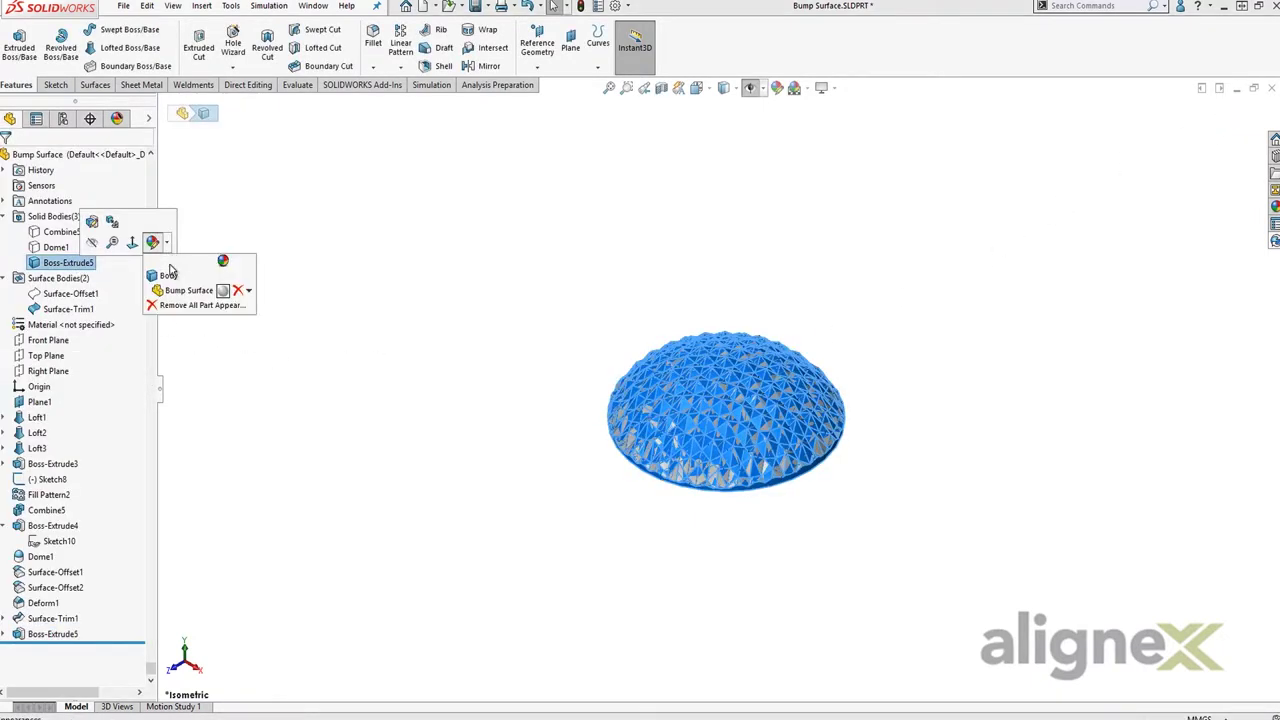